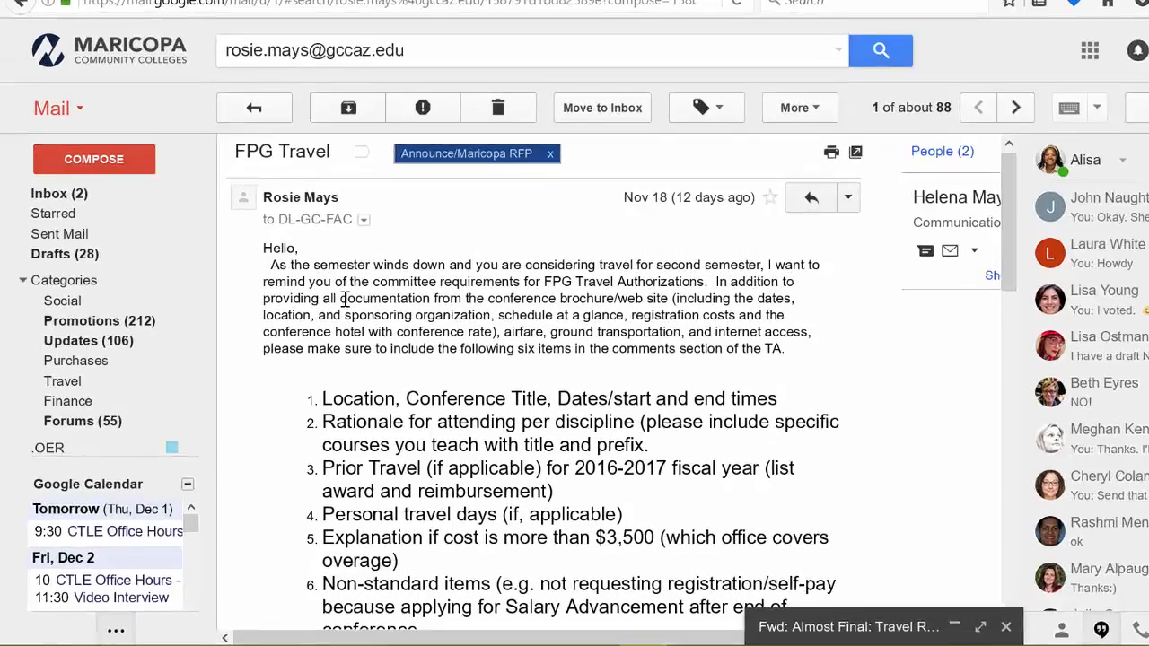
- Highlight the required documentation items in the FPG Travel email's first paragraph
{"action": "left_click_drag", "start_coordinate": [320, 323], "coordinate": [443, 322]}
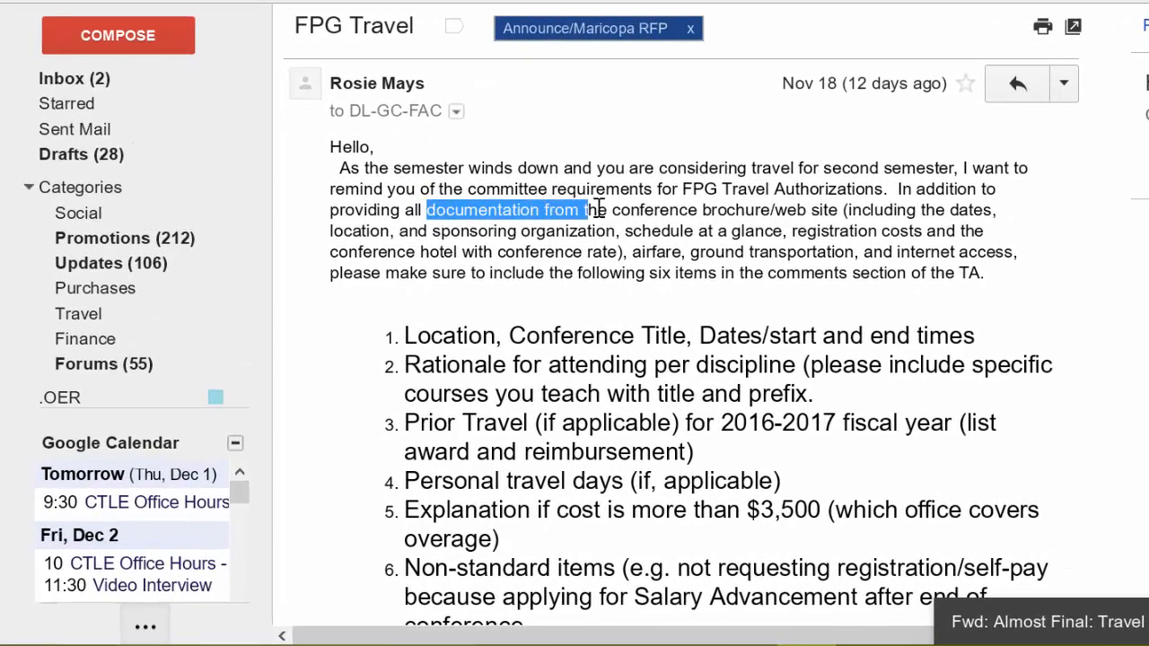
{"action": "left_click_drag", "start_coordinate": [598, 208], "coordinate": [743, 224]}
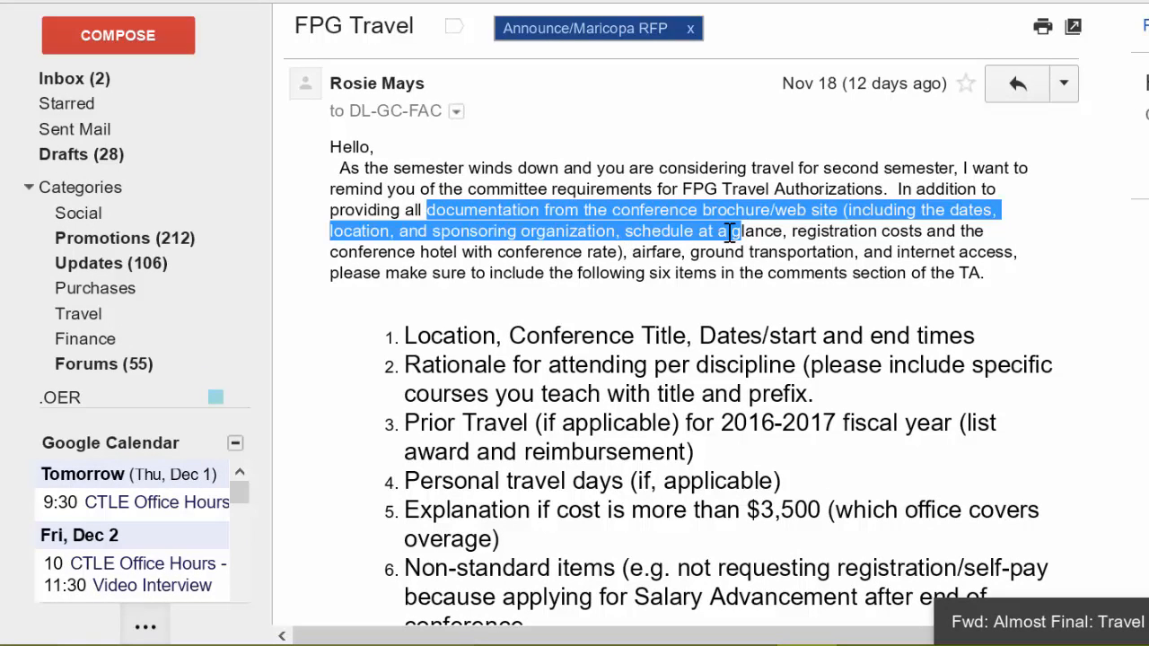
{"action": "left_click", "coordinate": [671, 233]}
{"action": "left_click_drag", "start_coordinate": [630, 232], "coordinate": [829, 233]}
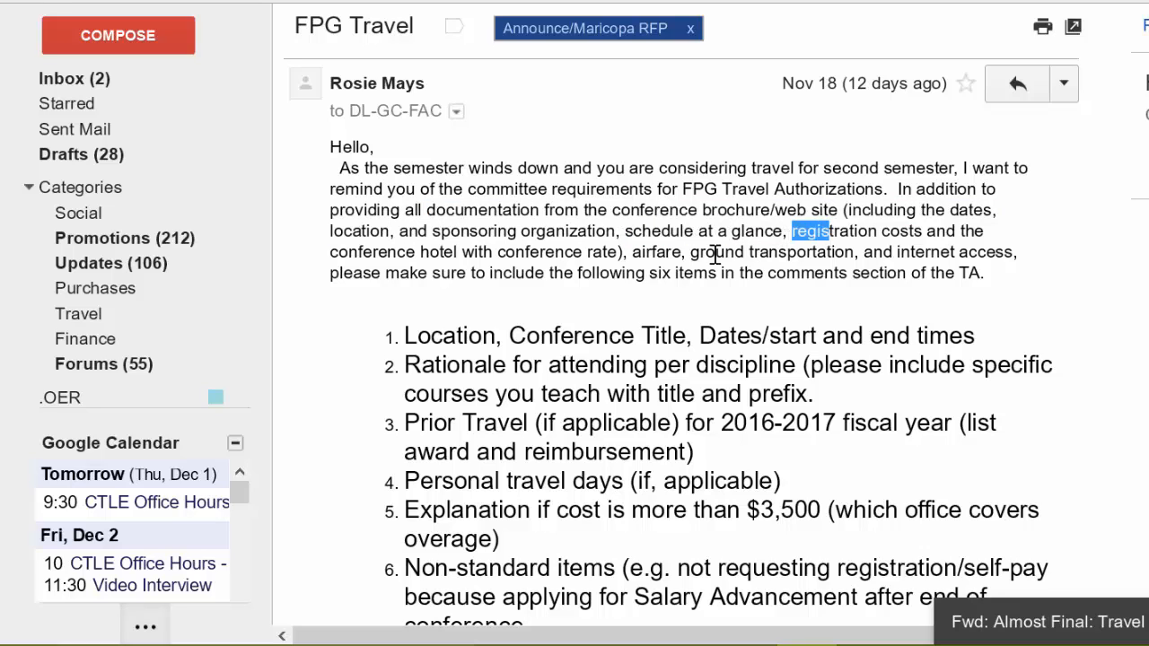
{"action": "left_click", "coordinate": [453, 248]}
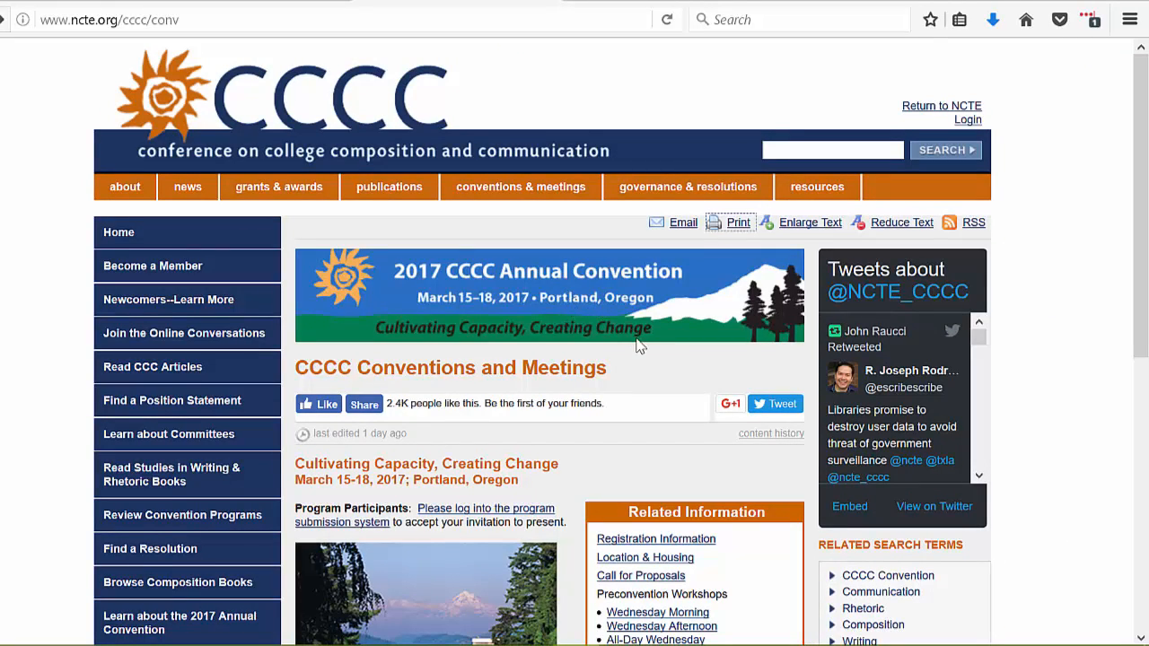
{"action": "left_click", "coordinate": [739, 229]}
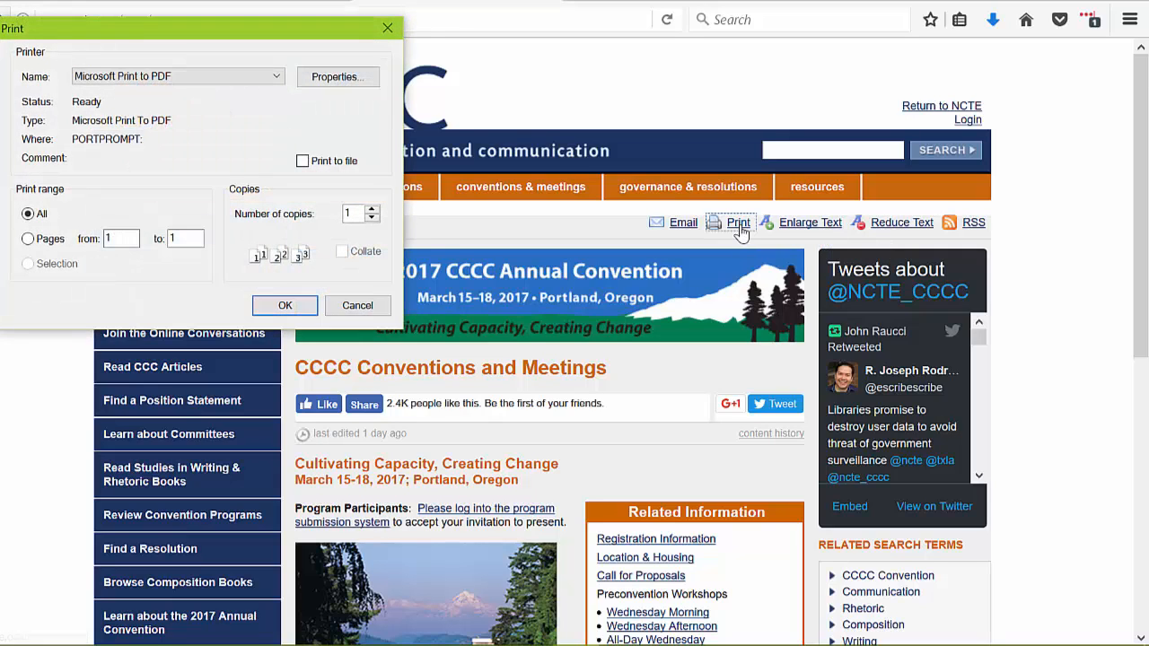
{"action": "left_click", "coordinate": [275, 80]}
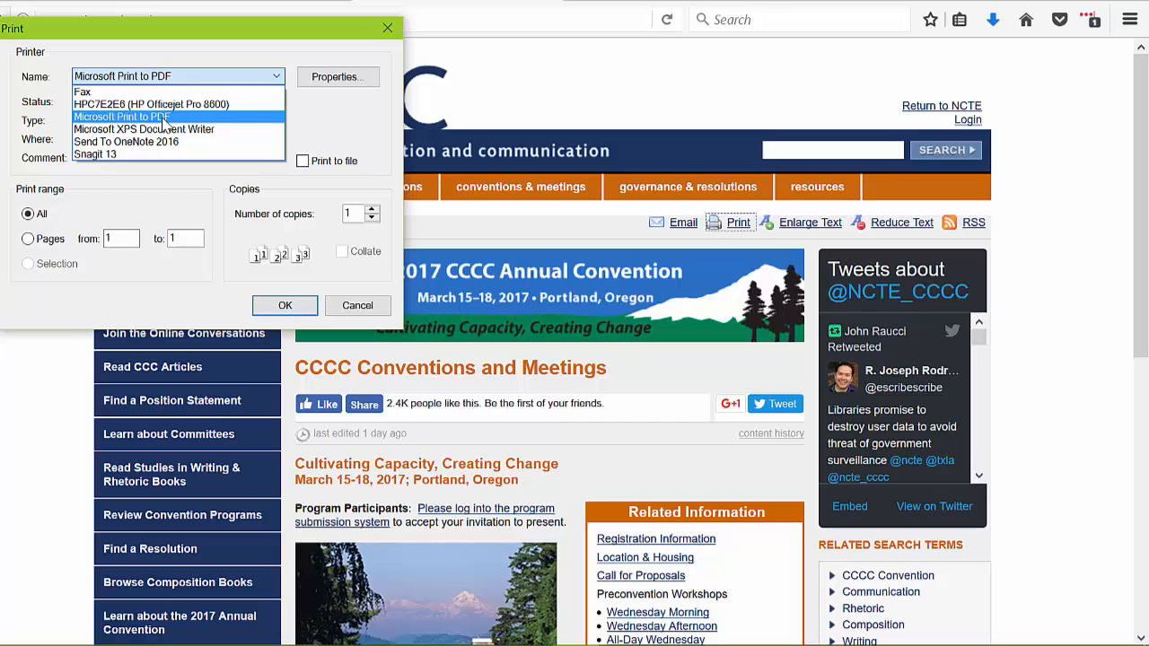
{"action": "left_click", "coordinate": [165, 123]}
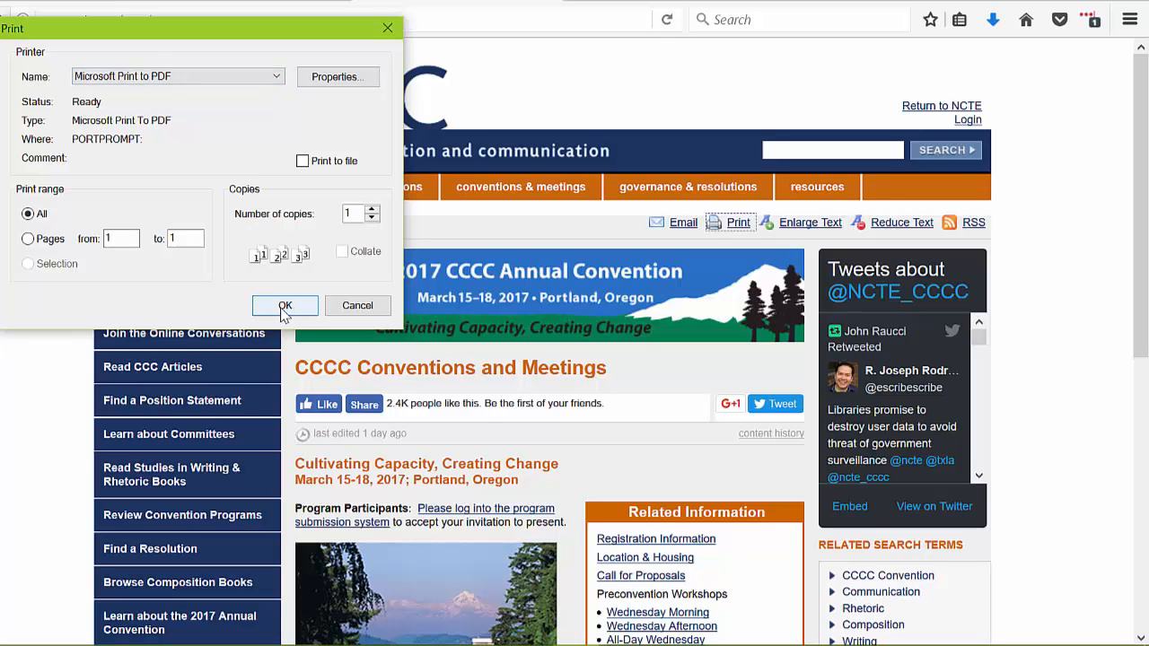
{"action": "left_click", "coordinate": [359, 308]}
- Open the conference's Registration Information page and scroll to the registration rates
{"action": "mouse_move", "coordinate": [684, 180]}
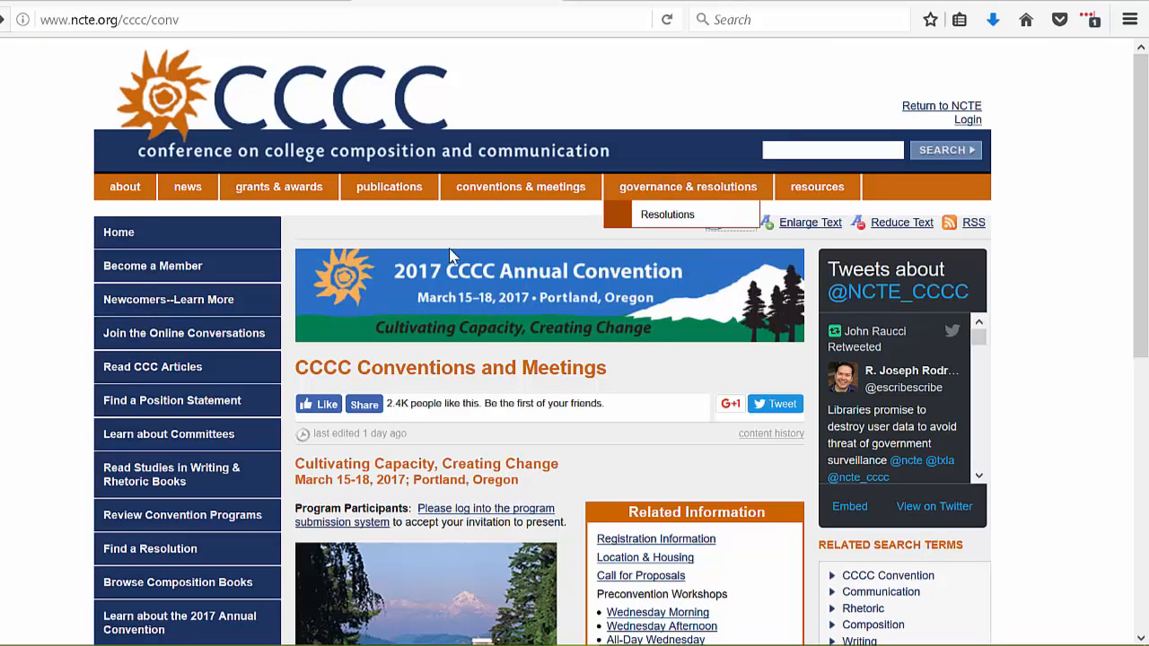
{"action": "scroll", "coordinate": [1026, 231], "scroll_direction": "down", "scroll_amount": 3}
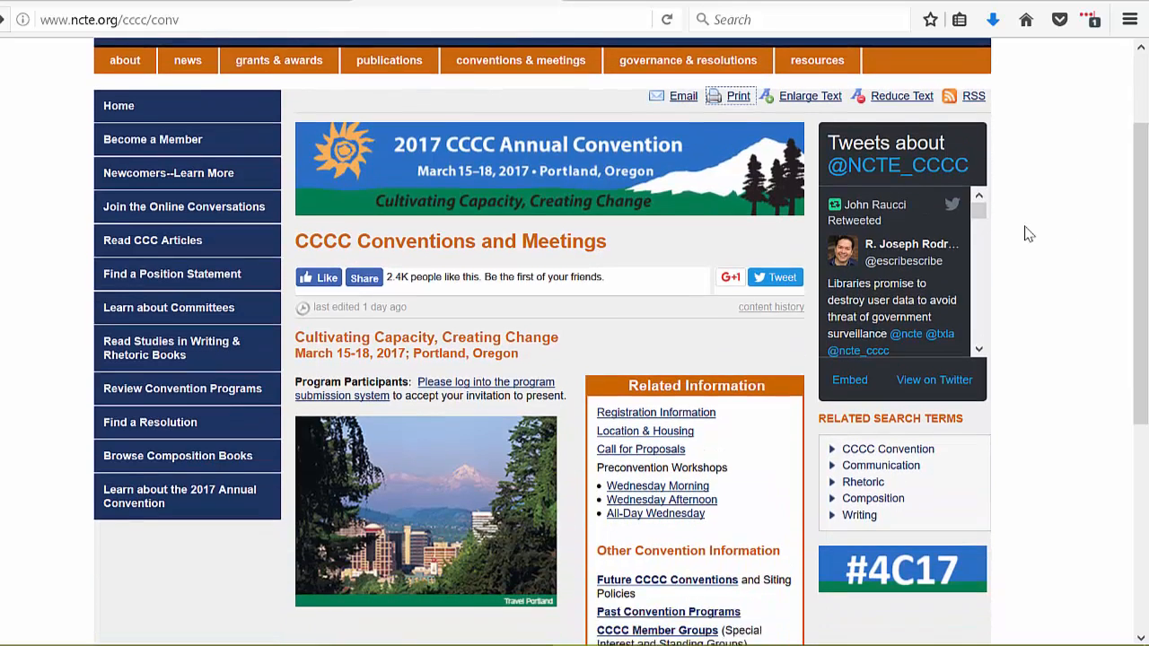
{"action": "left_click", "coordinate": [631, 384]}
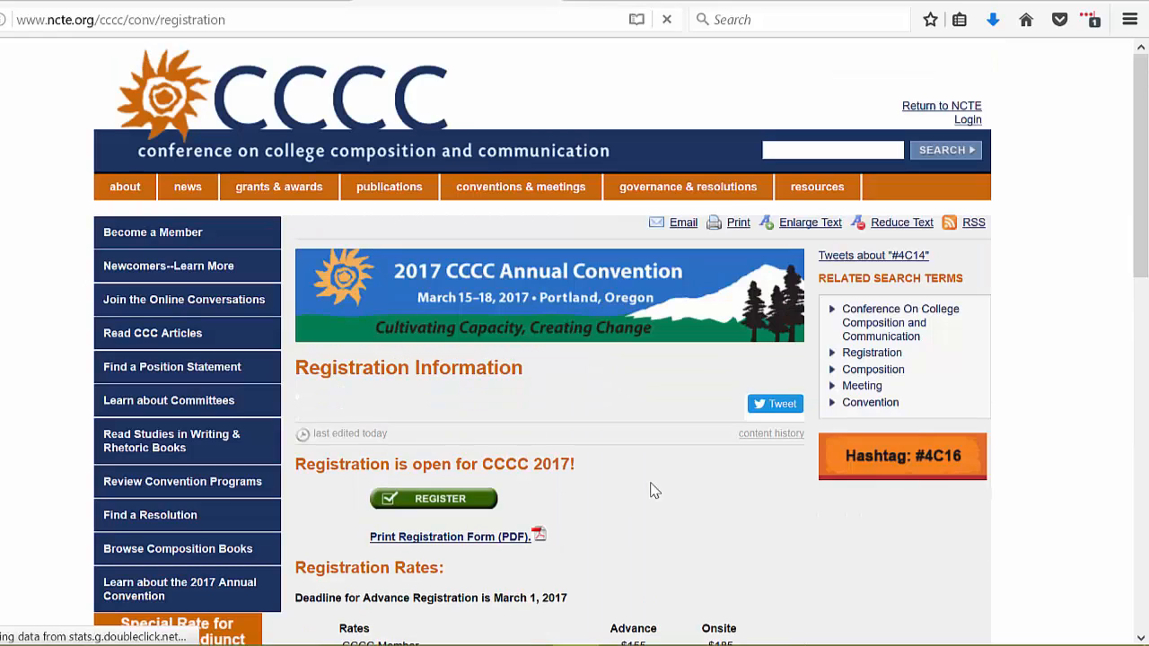
{"action": "scroll", "coordinate": [650, 488], "scroll_direction": "down", "scroll_amount": 4}
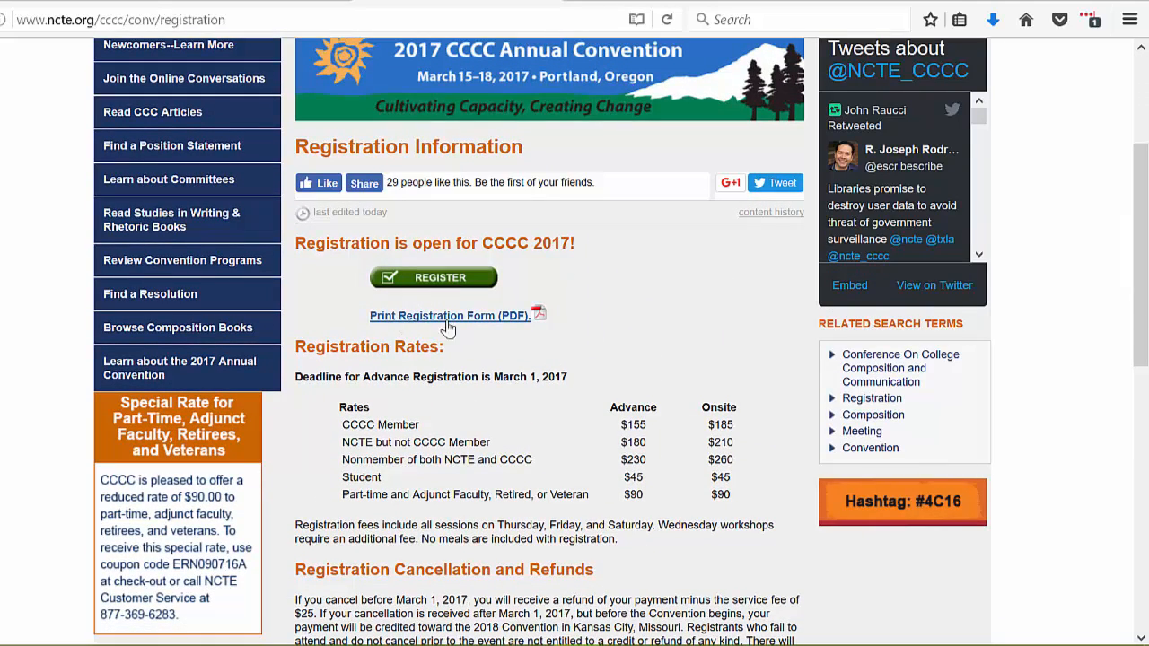
{"action": "left_click", "coordinate": [1129, 19]}
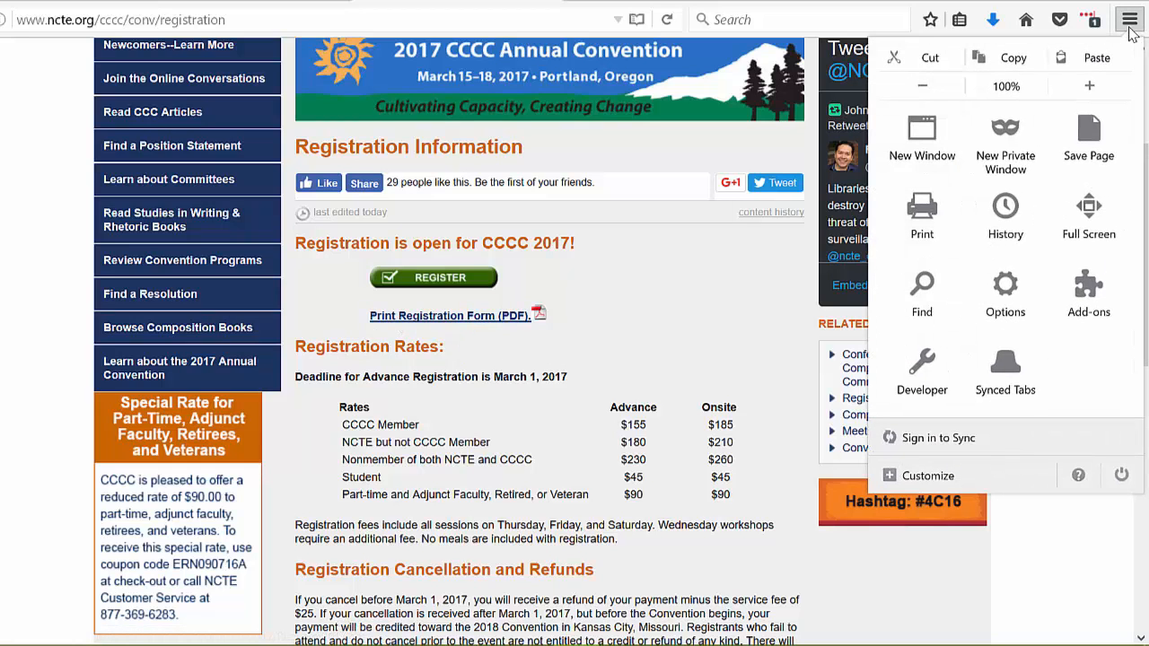
{"action": "left_click", "coordinate": [907, 222]}
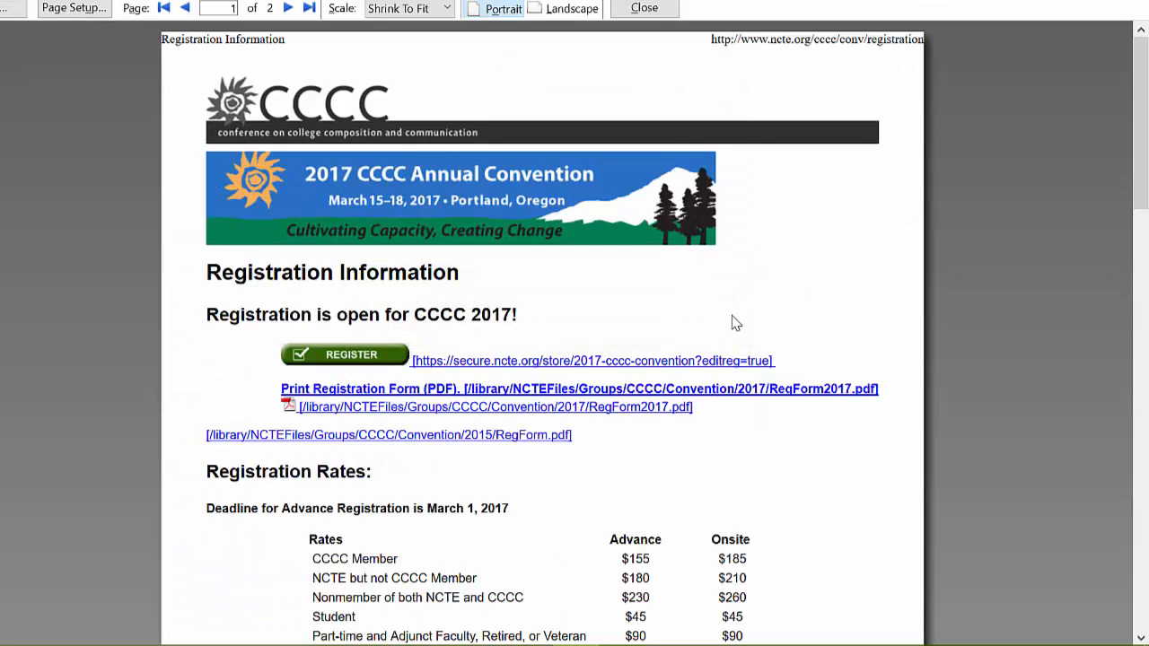
{"action": "left_click", "coordinate": [14, 11]}
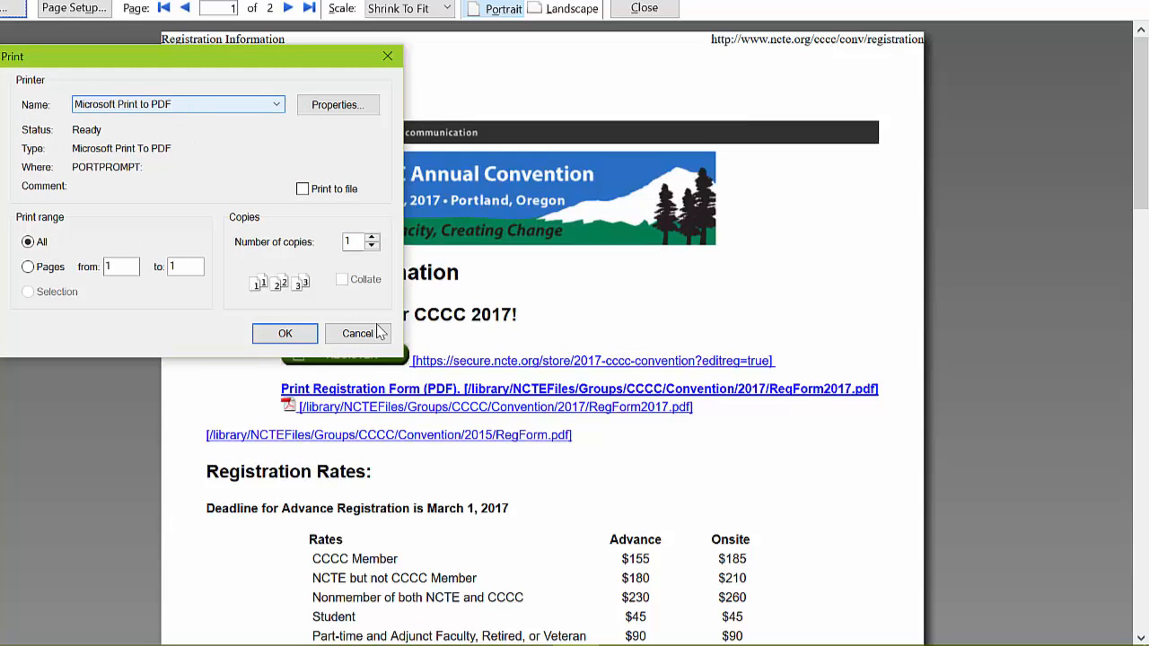
{"action": "left_click", "coordinate": [357, 334]}
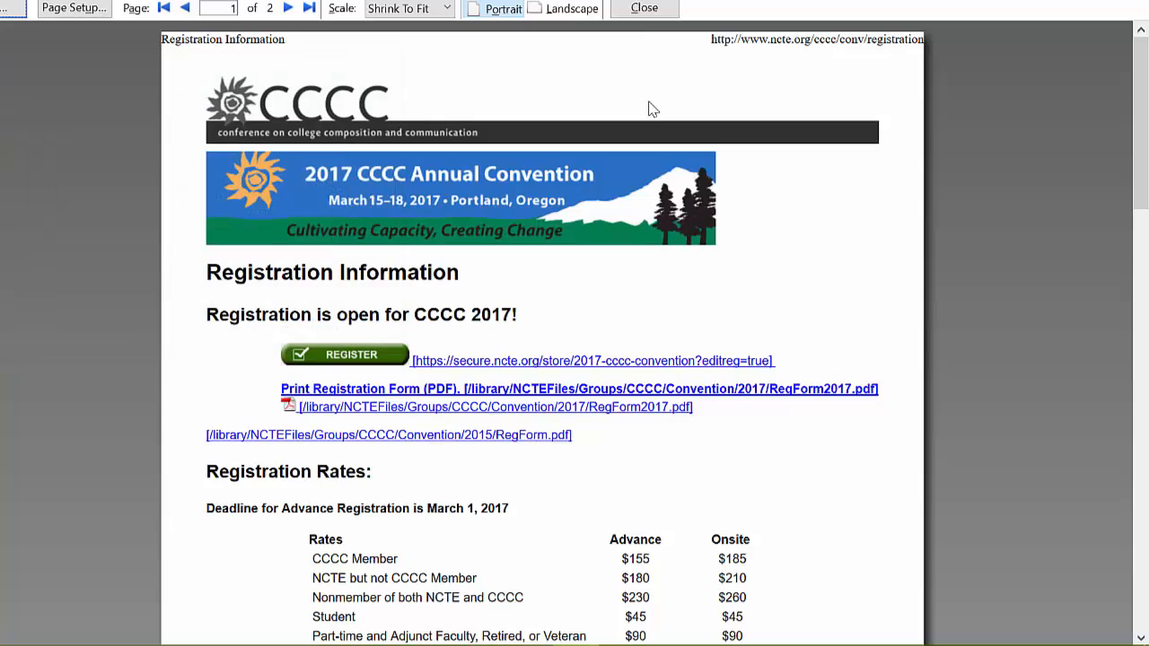
{"action": "left_click", "coordinate": [640, 11]}
- Go back to the conventions page, open Location & Housing, and highlight the Marriott City Center nightly rate
{"action": "scroll", "coordinate": [780, 285], "scroll_direction": "up", "scroll_amount": 3}
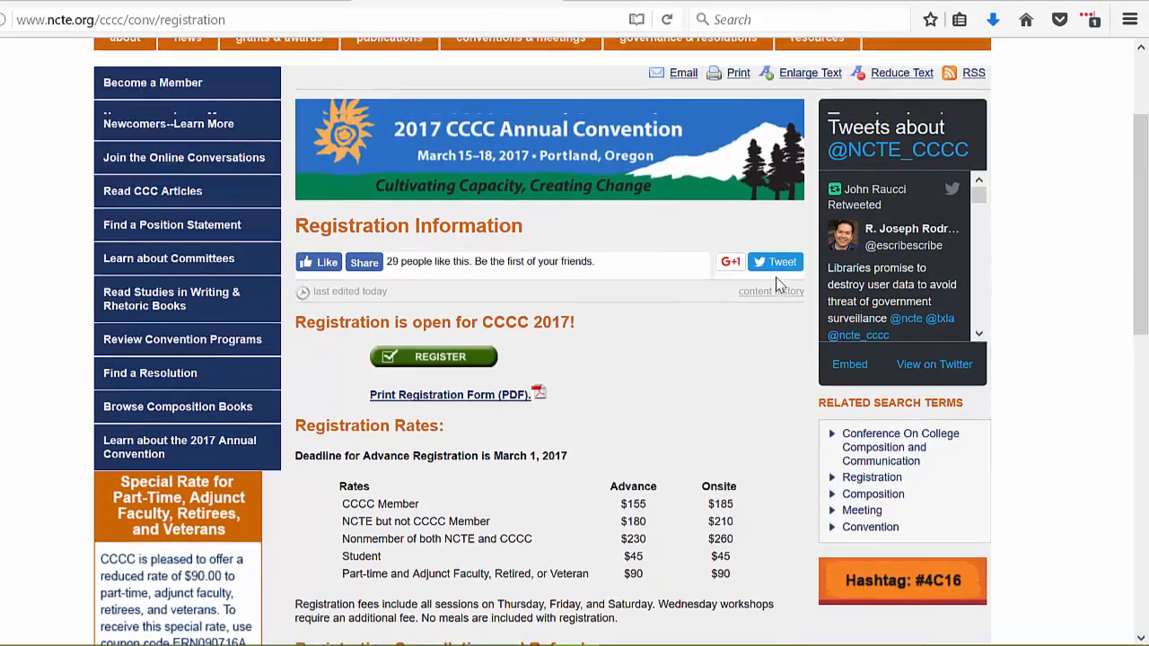
{"action": "left_click", "coordinate": [2, 19]}
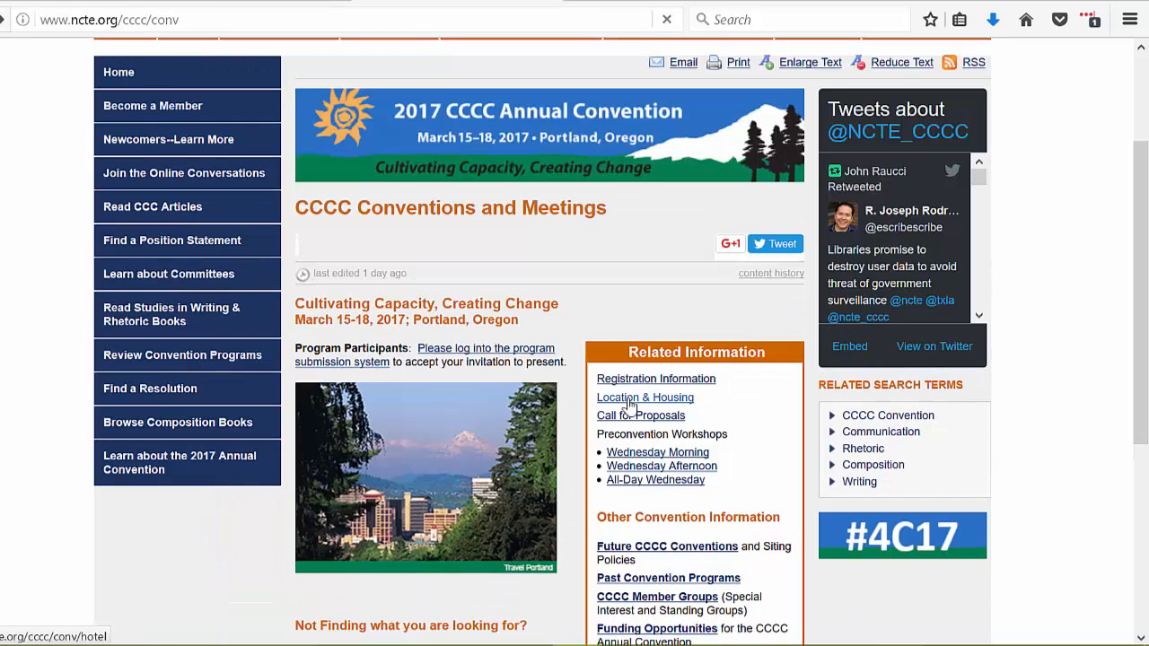
{"action": "left_click", "coordinate": [628, 401]}
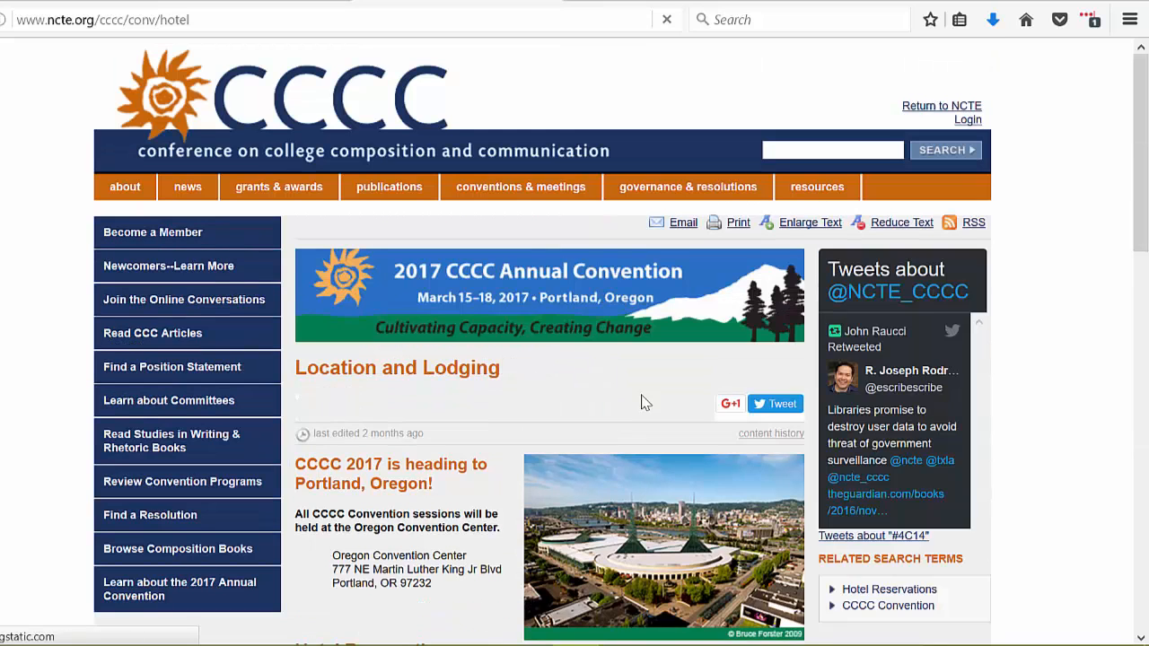
{"action": "scroll", "coordinate": [620, 397], "scroll_direction": "down", "scroll_amount": 5}
{"action": "scroll", "coordinate": [623, 399], "scroll_direction": "down", "scroll_amount": 5}
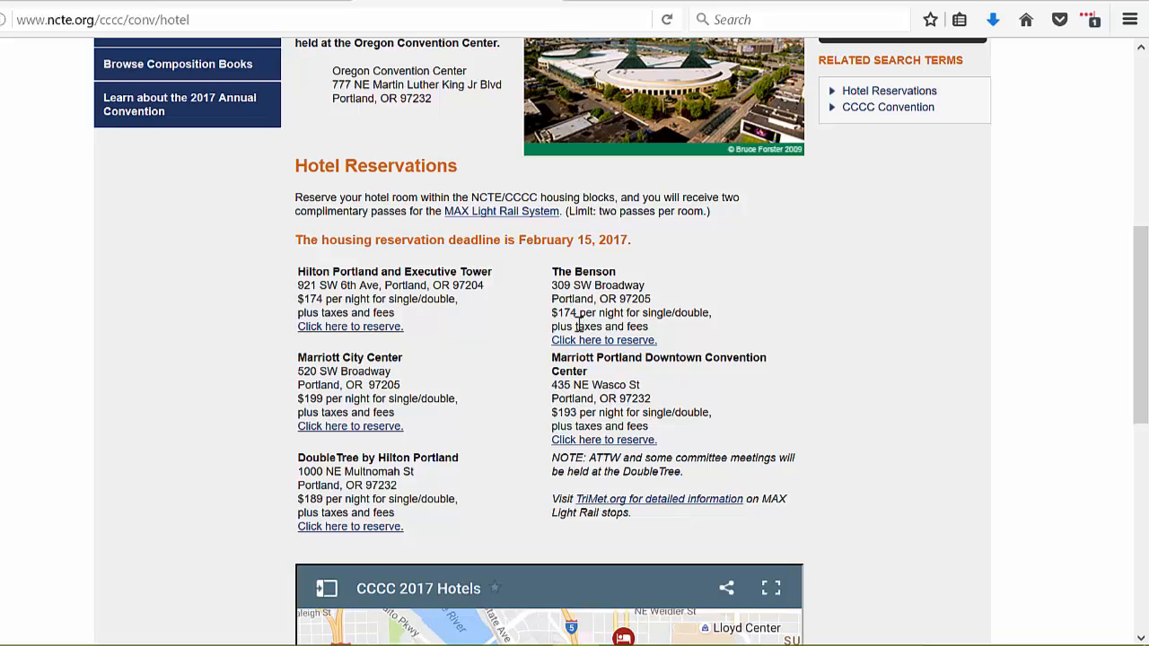
{"action": "left_click_drag", "start_coordinate": [311, 398], "coordinate": [322, 401]}
- Switch to the hotel reservation confirmation window, then return to Firefox
{"action": "mouse_move", "coordinate": [346, 639]}
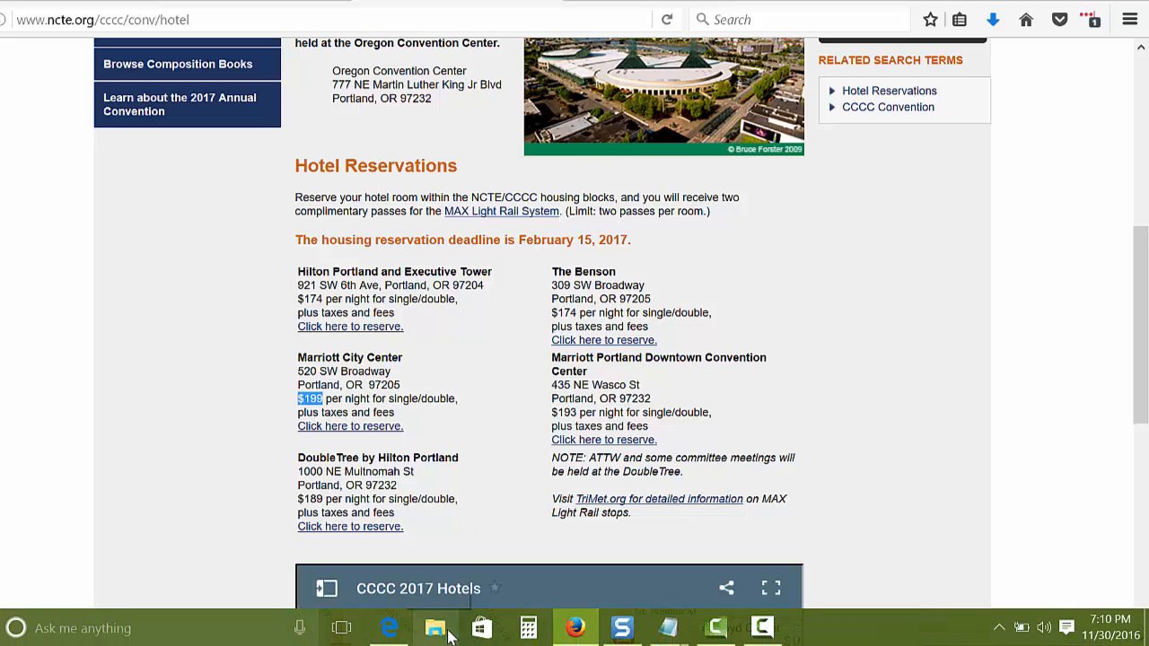
{"action": "left_click", "coordinate": [392, 624]}
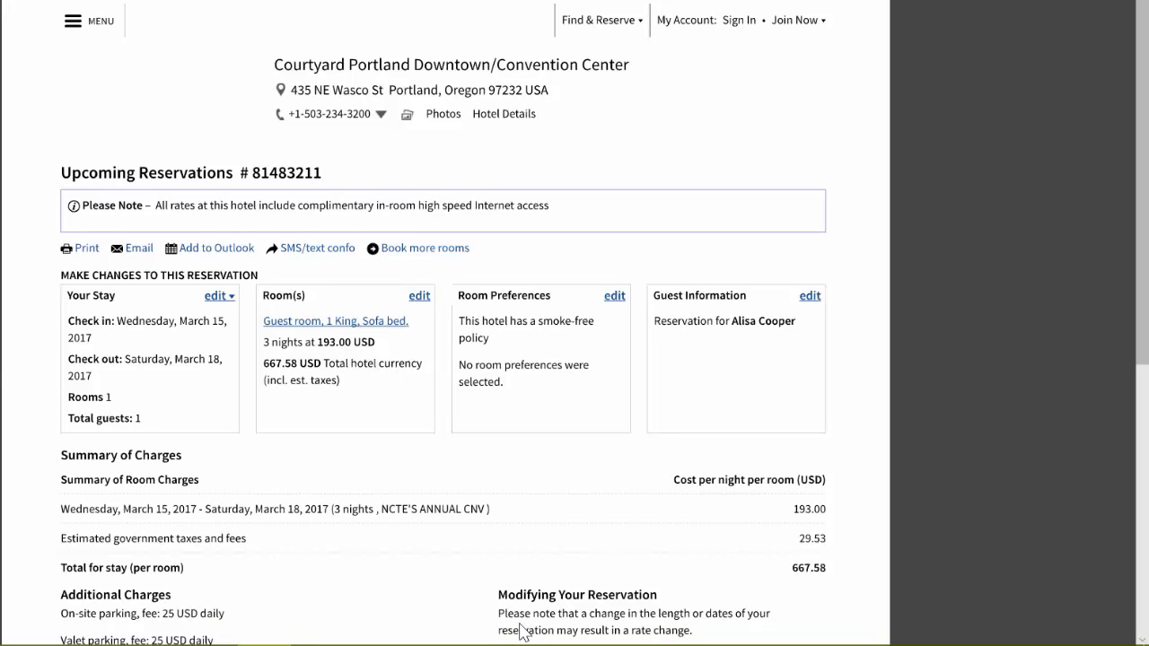
{"action": "mouse_move", "coordinate": [524, 644]}
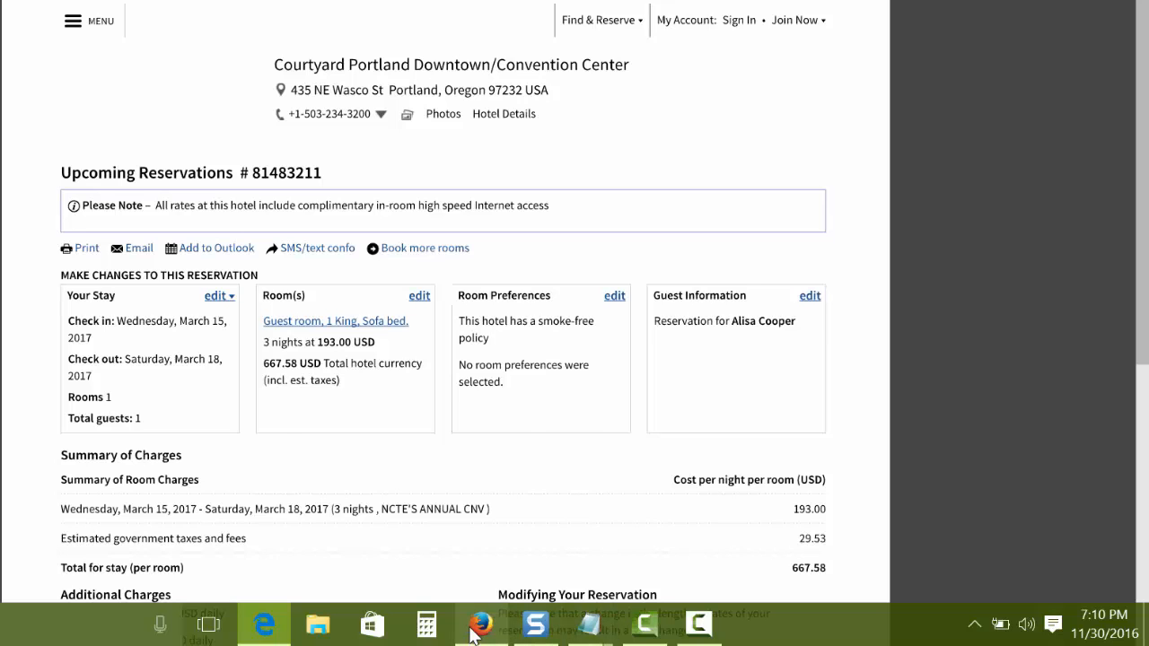
{"action": "left_click", "coordinate": [482, 628]}
- Go back to the conventions page and open the 2016 Program from Past Convention Programs
{"action": "key", "text": "alt+Left"}
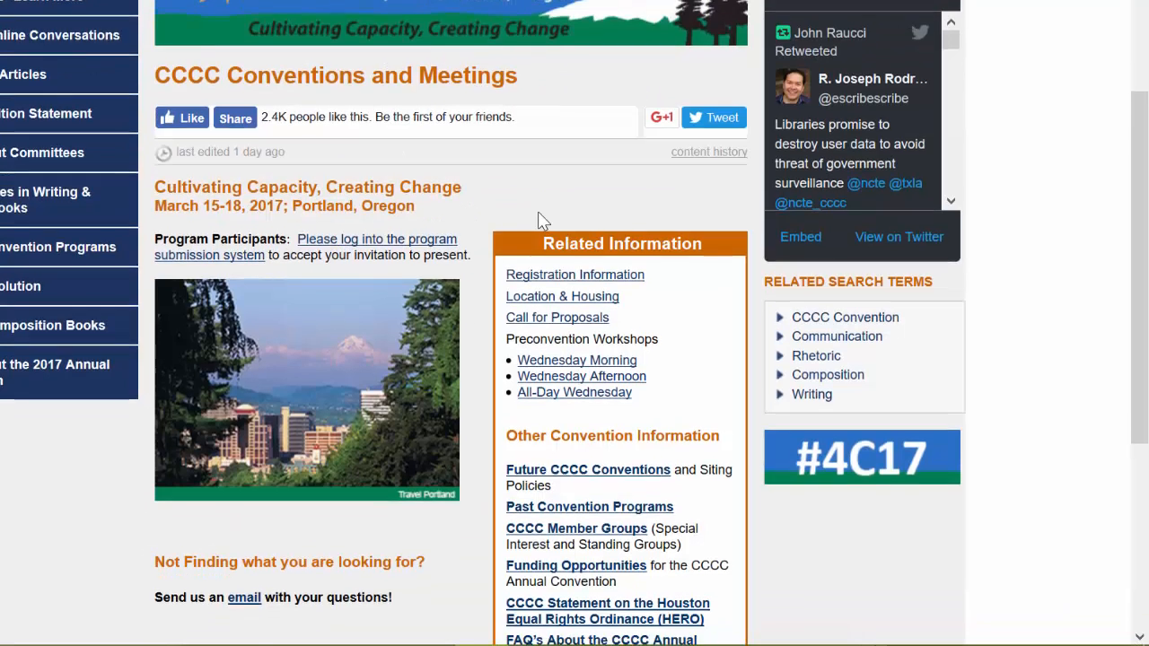
{"action": "scroll", "coordinate": [537, 216], "scroll_direction": "down", "scroll_amount": 2}
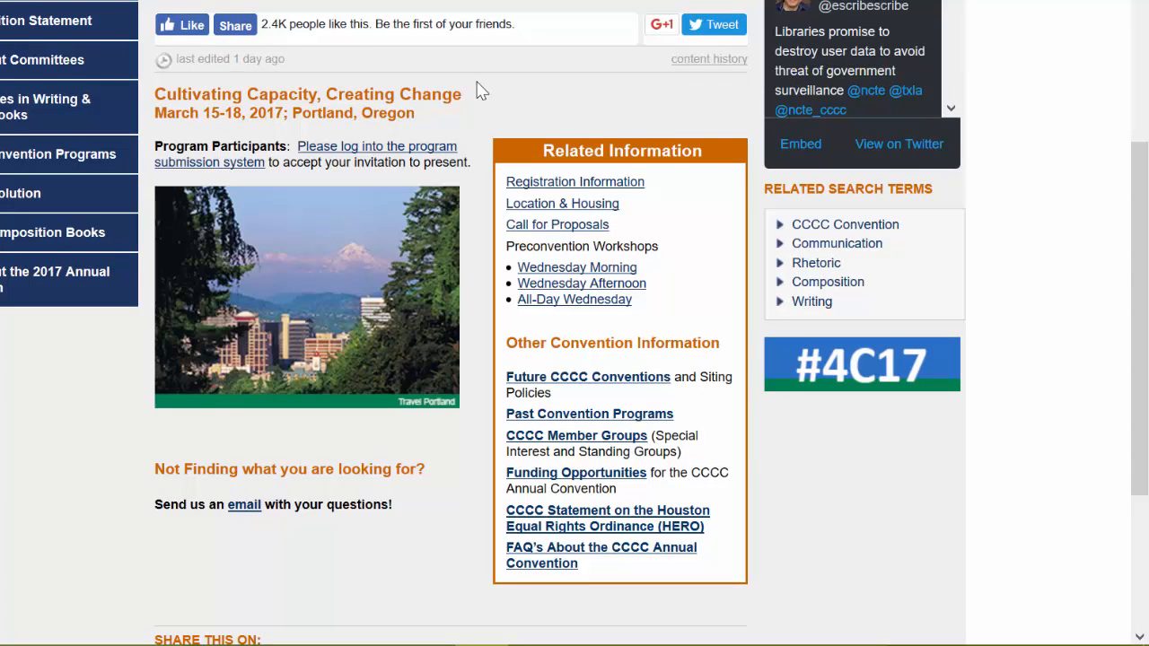
{"action": "scroll", "coordinate": [480, 90], "scroll_direction": "down", "scroll_amount": 1}
{"action": "scroll", "coordinate": [478, 221], "scroll_direction": "up", "scroll_amount": 3}
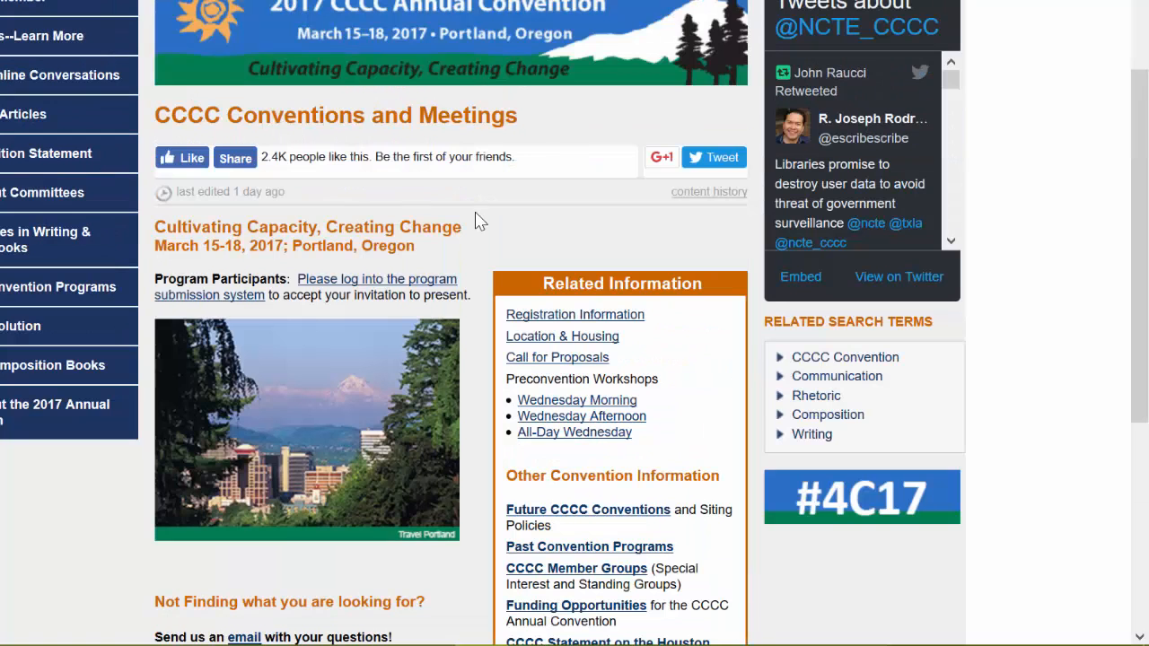
{"action": "scroll", "coordinate": [476, 220], "scroll_direction": "down", "scroll_amount": 3}
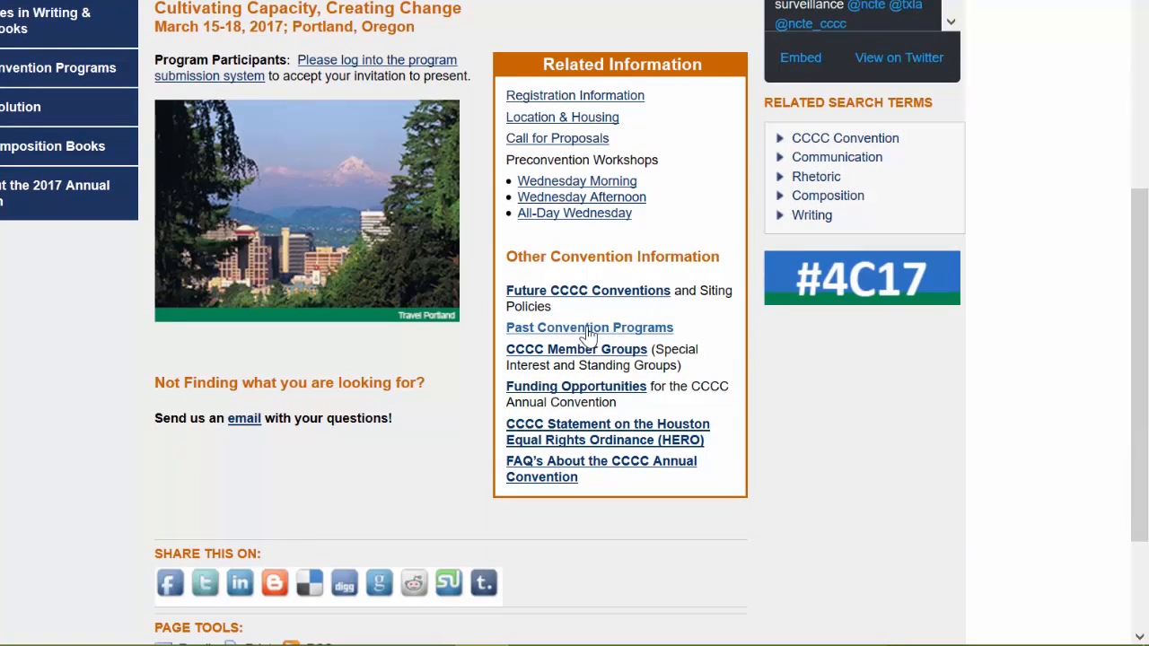
{"action": "left_click", "coordinate": [588, 328]}
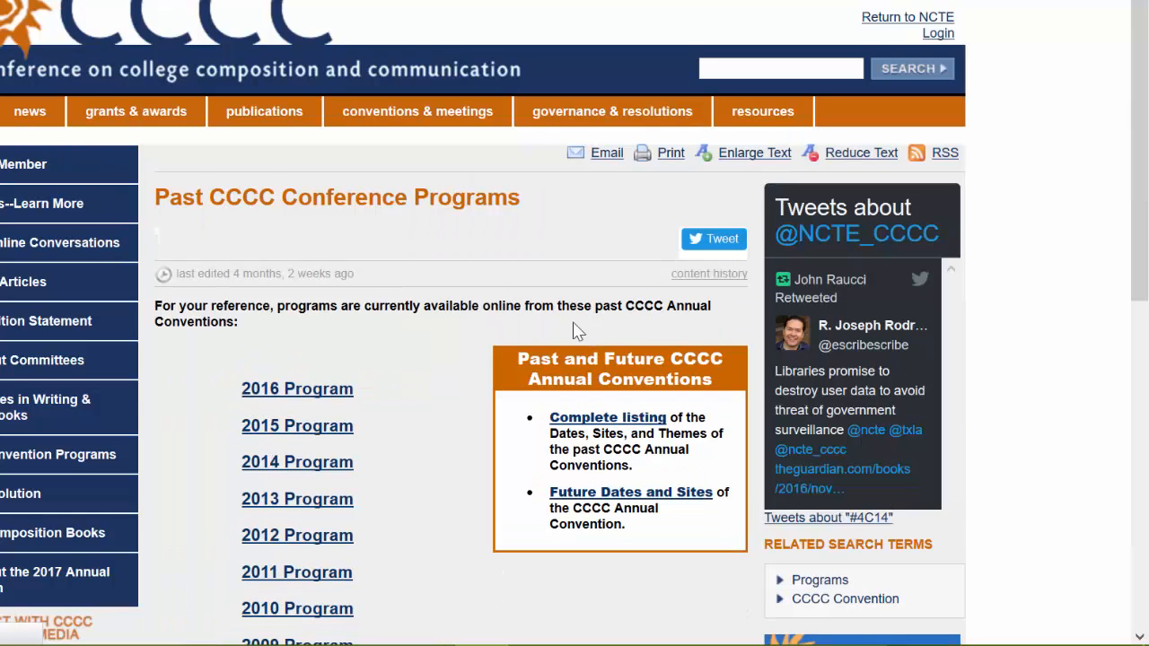
{"action": "scroll", "coordinate": [411, 323], "scroll_direction": "down", "scroll_amount": 2}
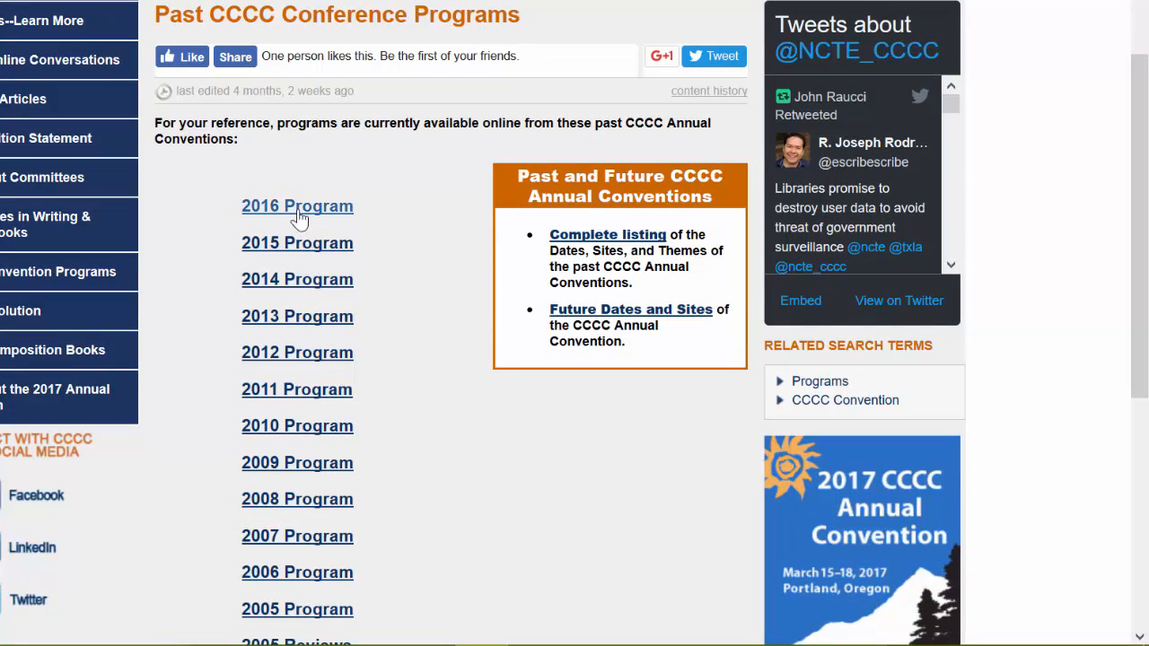
{"action": "left_click", "coordinate": [299, 213]}
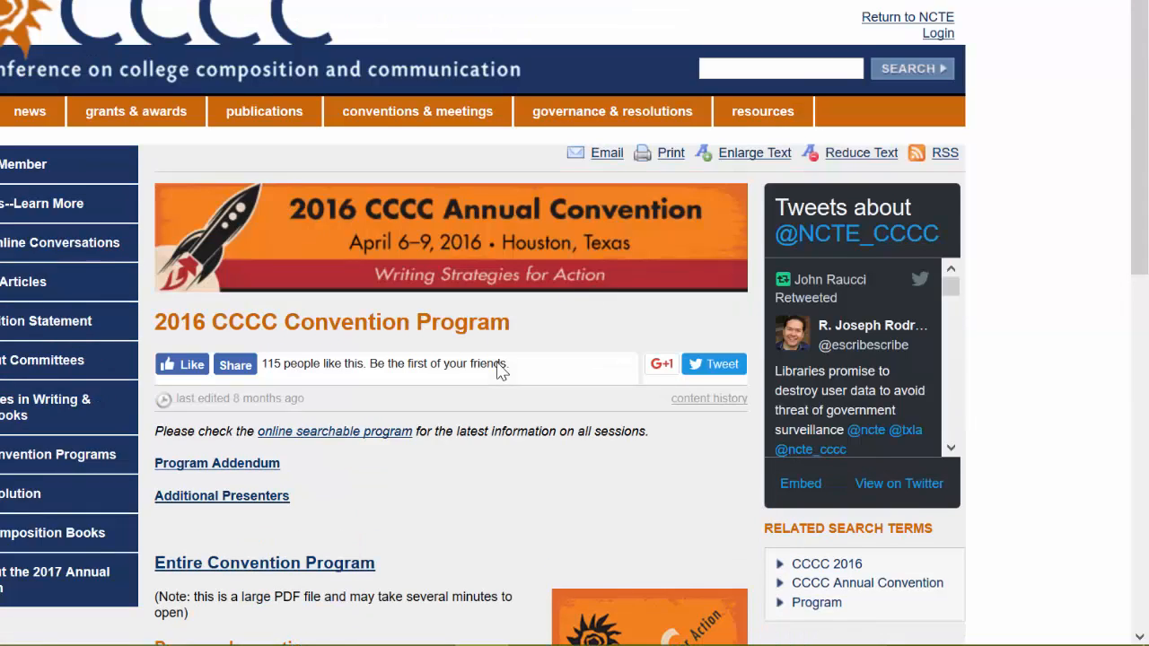
- Open the 2016 program's Thursday section PDF and return to the program page
{"action": "scroll", "coordinate": [500, 370], "scroll_direction": "down", "scroll_amount": 5}
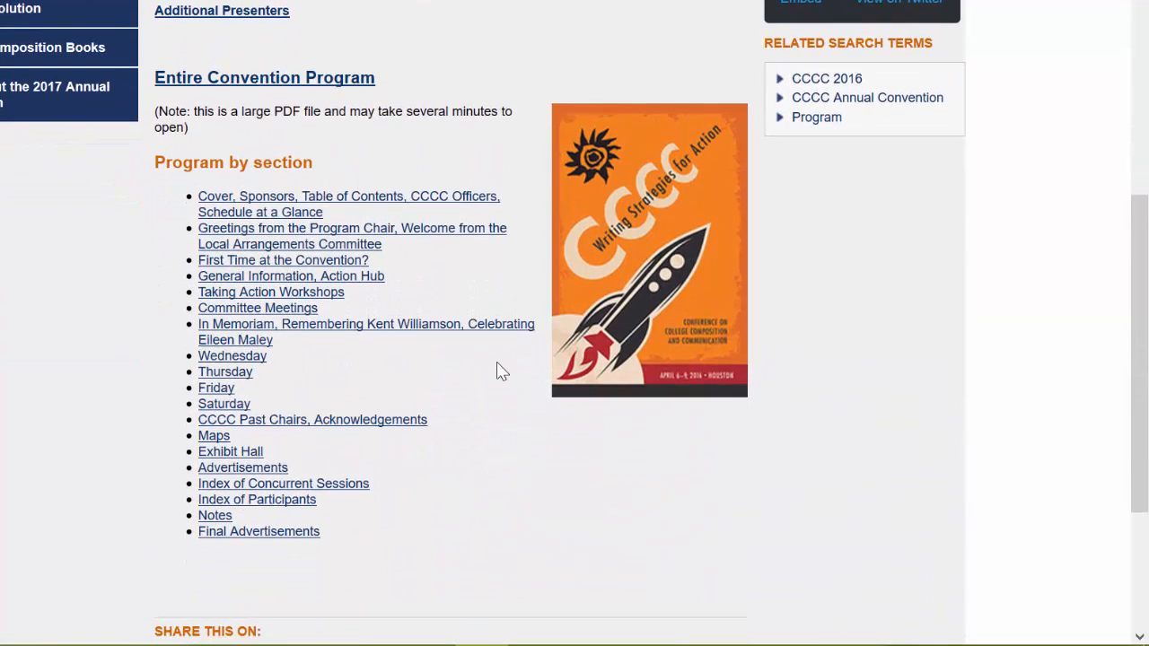
{"action": "left_click", "coordinate": [215, 375]}
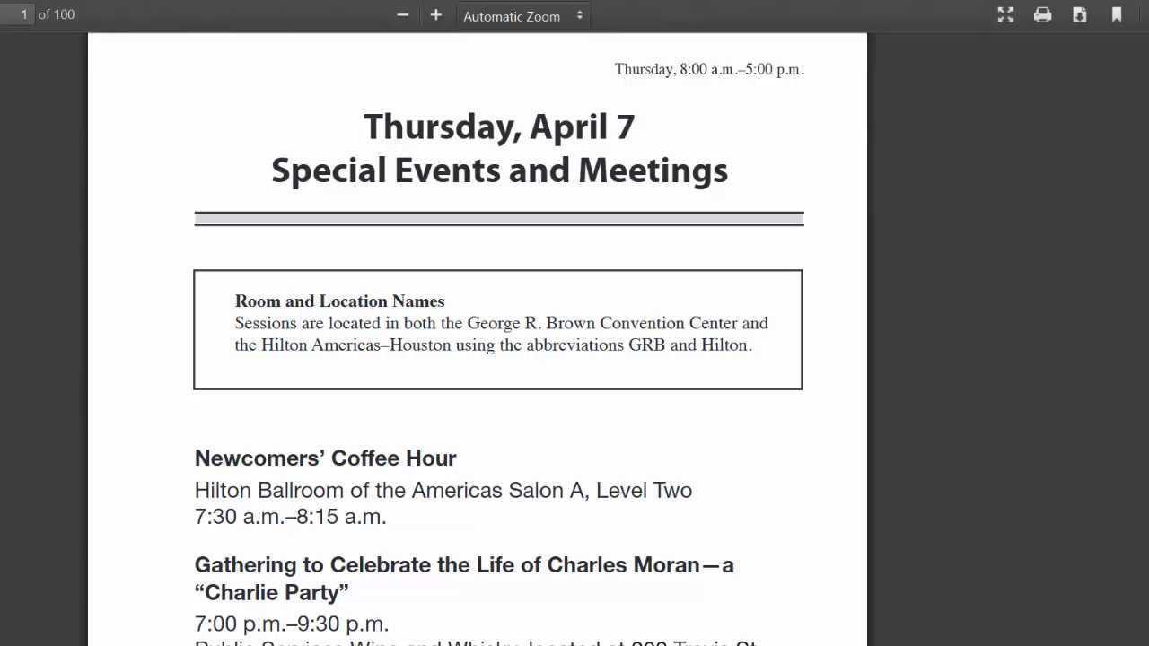
{"action": "key", "text": "alt+Left"}
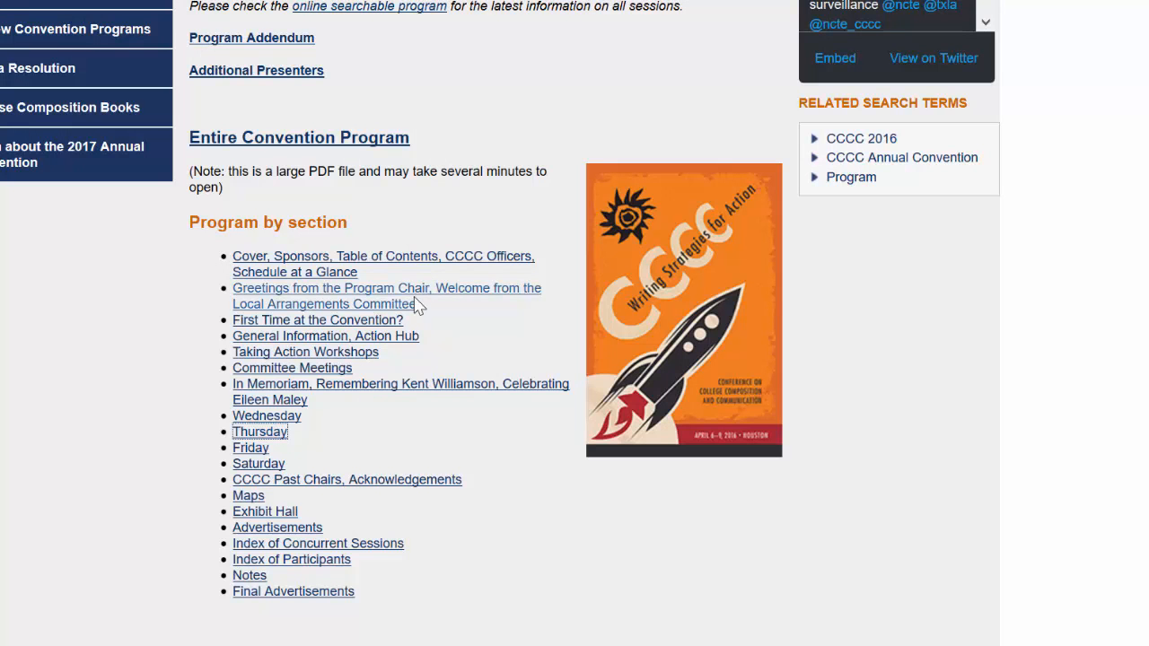
- Open the Cover, Table of Contents and Schedule at a Glance PDF and scroll to the Schedule at a Glance
{"action": "left_click", "coordinate": [276, 274]}
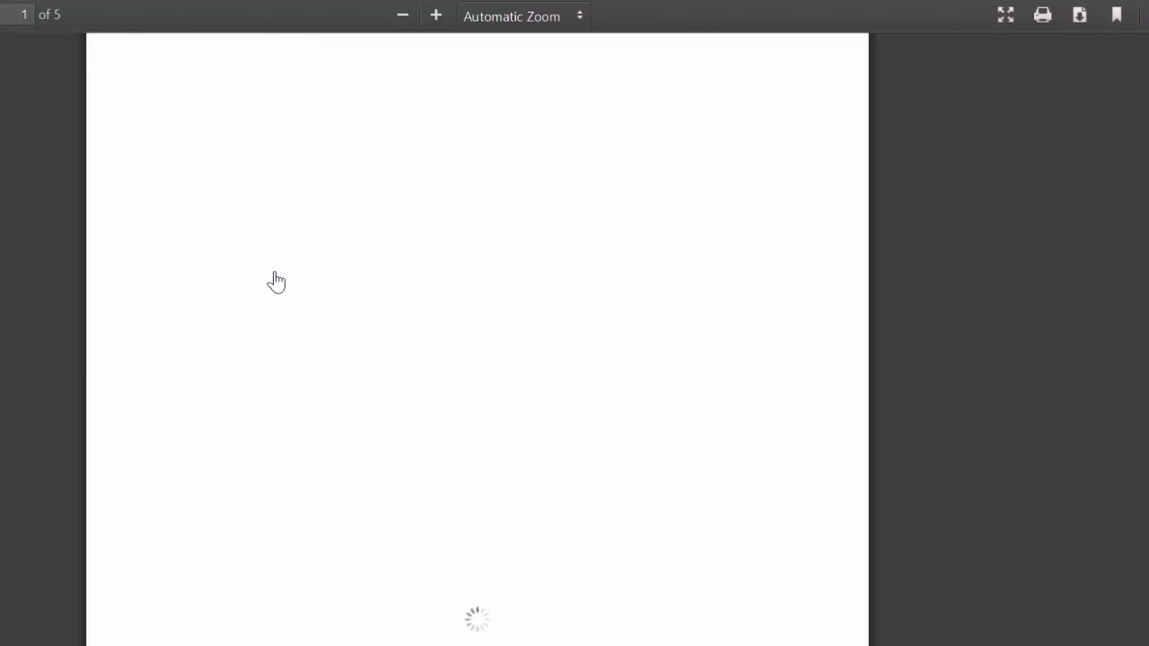
{"action": "scroll", "coordinate": [427, 231], "scroll_direction": "down", "scroll_amount": 20}
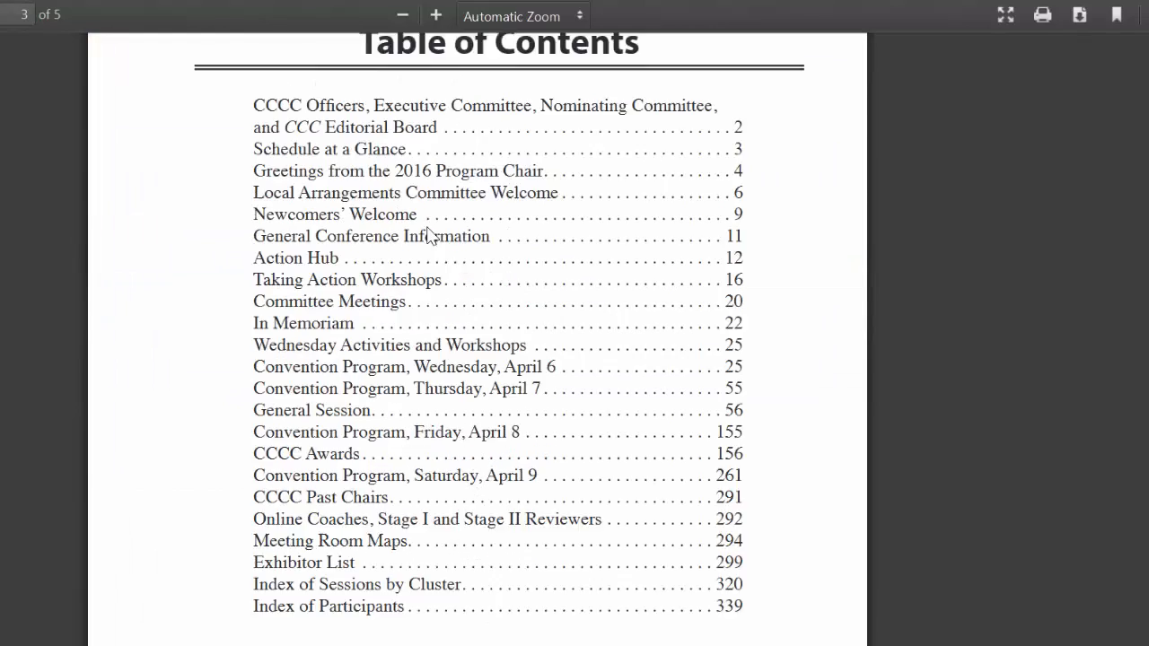
{"action": "scroll", "coordinate": [429, 228], "scroll_direction": "down", "scroll_amount": 20}
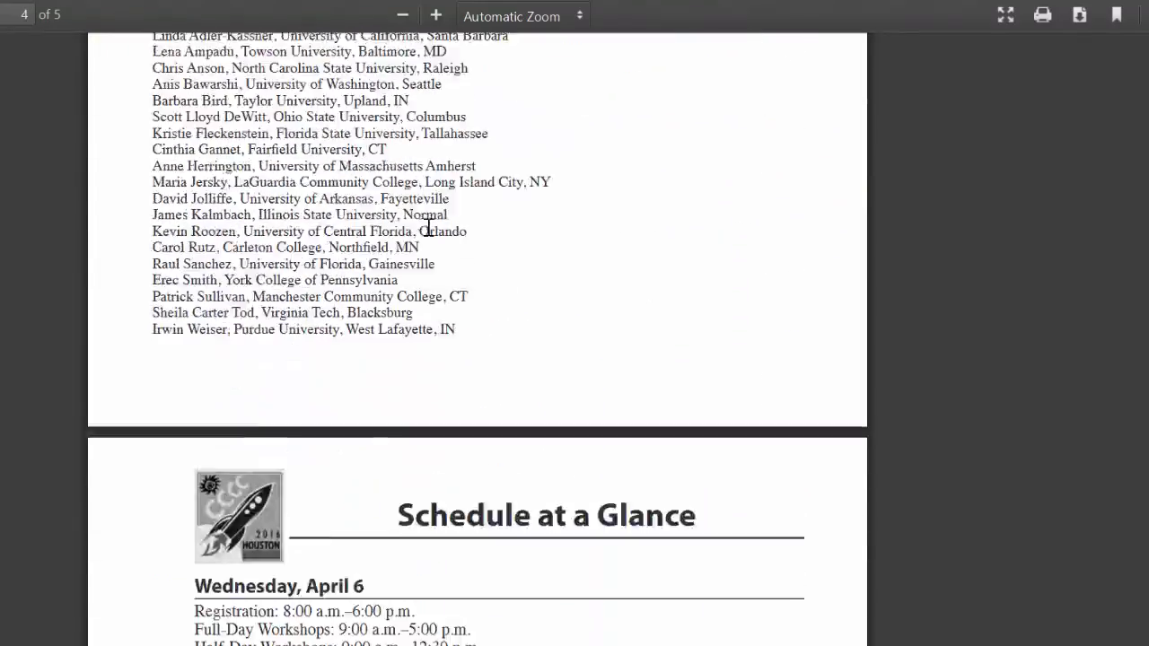
- Review the Schedule at a Glance page and go back to the 2016 program page
{"action": "scroll", "coordinate": [429, 228], "scroll_direction": "down", "scroll_amount": 1}
{"action": "scroll", "coordinate": [431, 235], "scroll_direction": "up", "scroll_amount": 1}
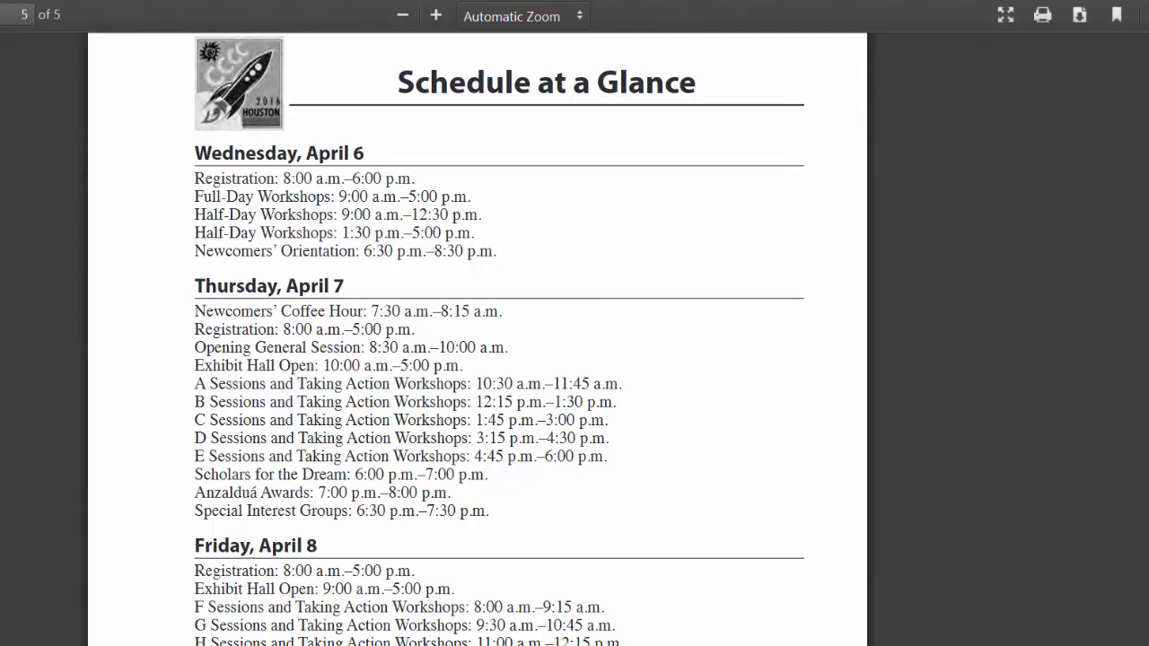
{"action": "key", "text": "alt+Left"}
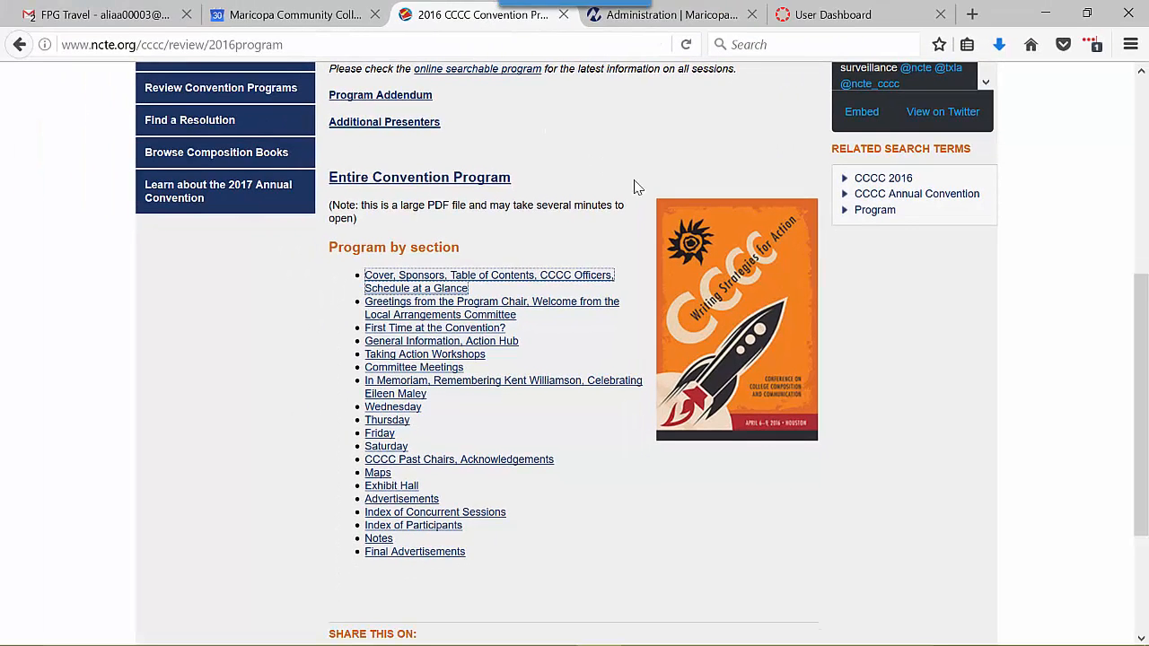
- Bring up the Notepad expense list of Flight, Hotel, Registration, Ground Transportation and Internet, then minimize it
{"action": "mouse_move", "coordinate": [688, 630]}
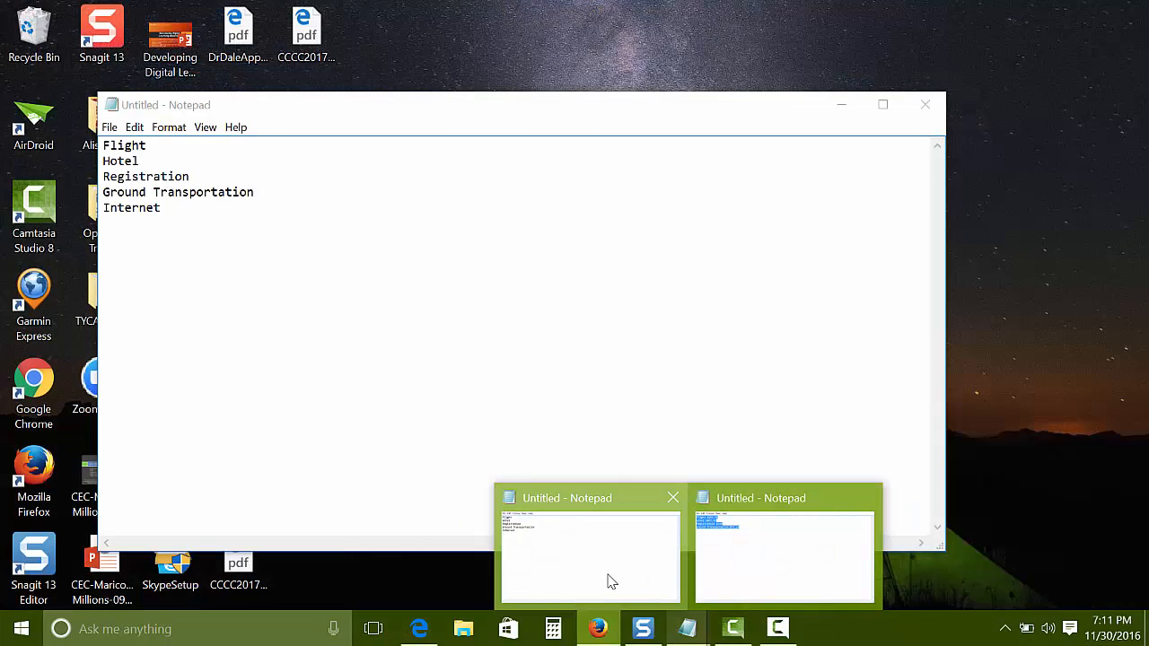
{"action": "left_click", "coordinate": [608, 580]}
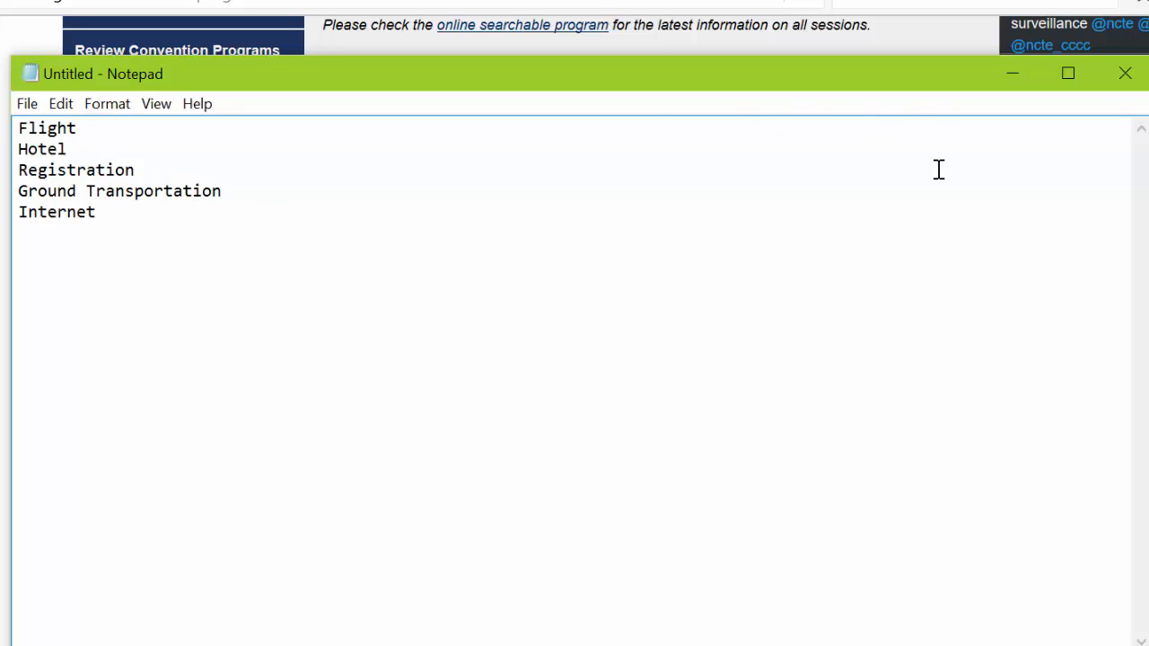
{"action": "left_click", "coordinate": [1019, 76]}
{"action": "scroll", "coordinate": [718, 132], "scroll_direction": "up", "scroll_amount": 4}
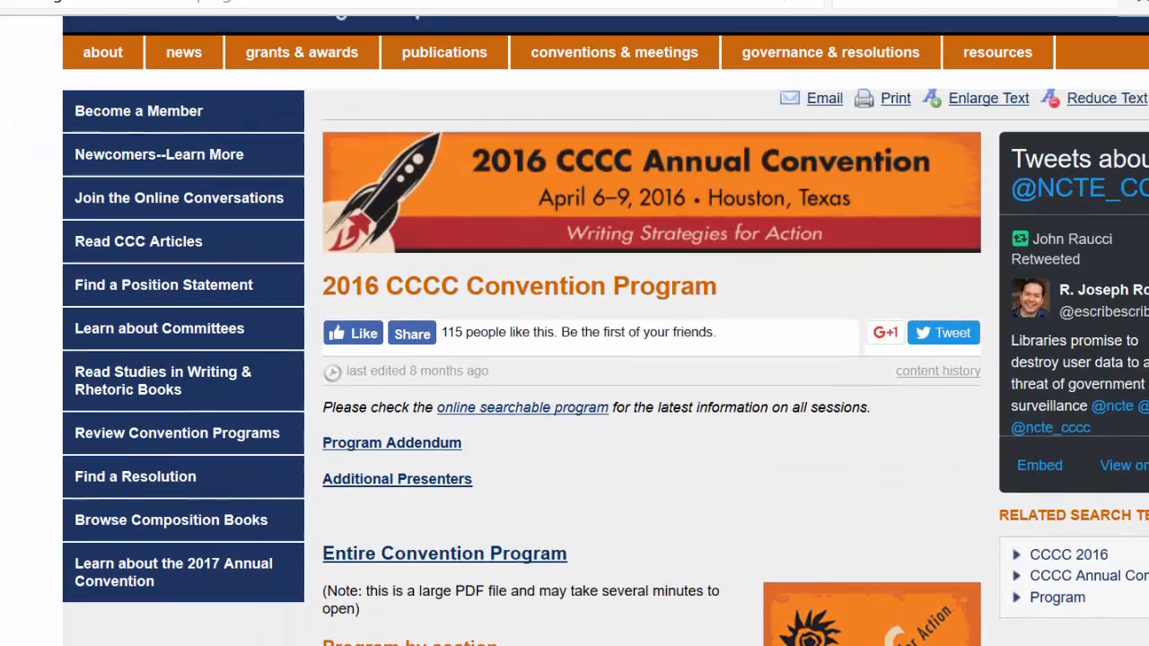
- Open the Southwest flight search results from Phoenix to Portland in a new tab
{"action": "key", "text": "ctrl+t"}
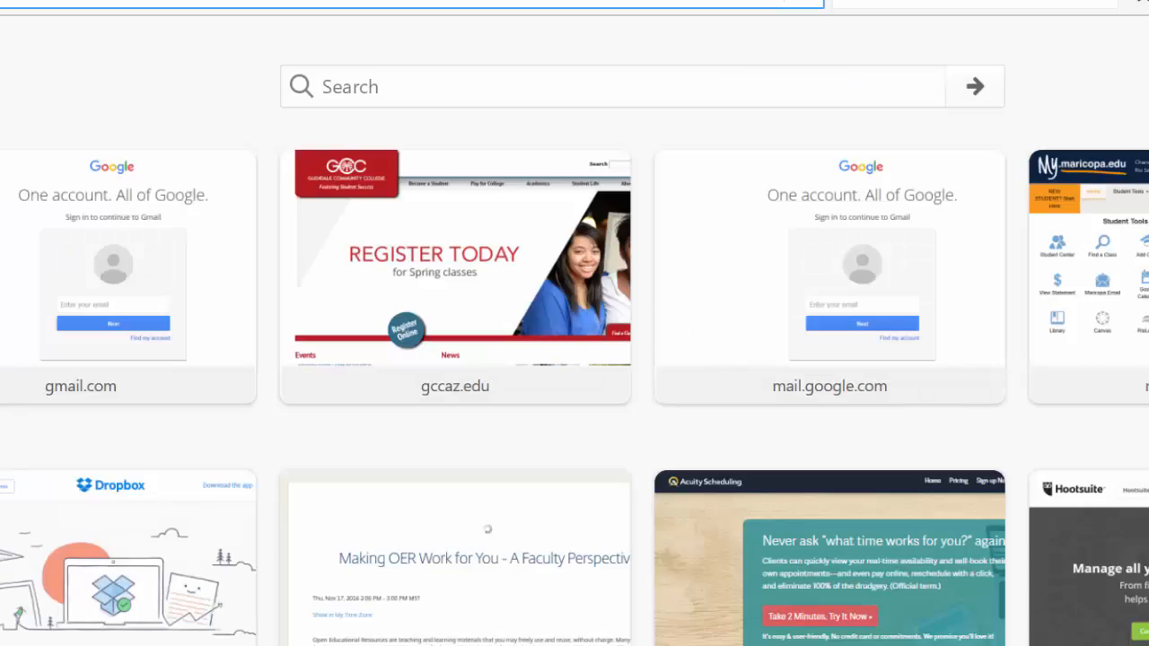
{"action": "type", "text": "southwest.com/"}
{"action": "key", "text": "Return"}
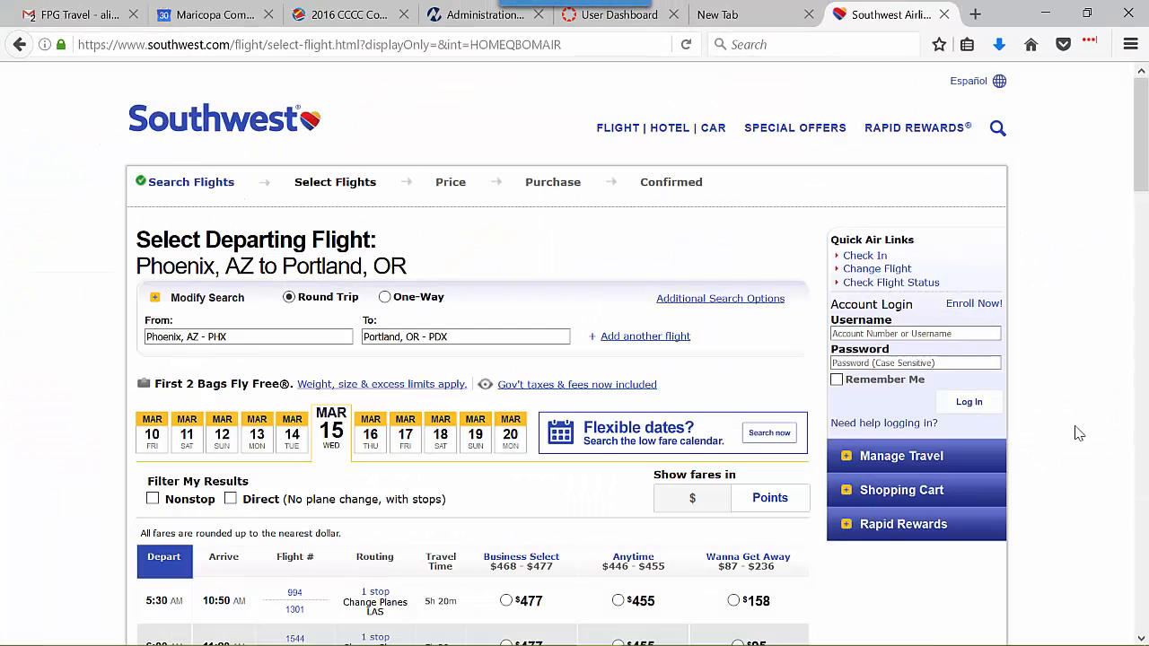
- Choose the 8:45 AM departing flight's Wanna Get Away fare of $236
{"action": "scroll", "coordinate": [1051, 396], "scroll_direction": "down", "scroll_amount": 3}
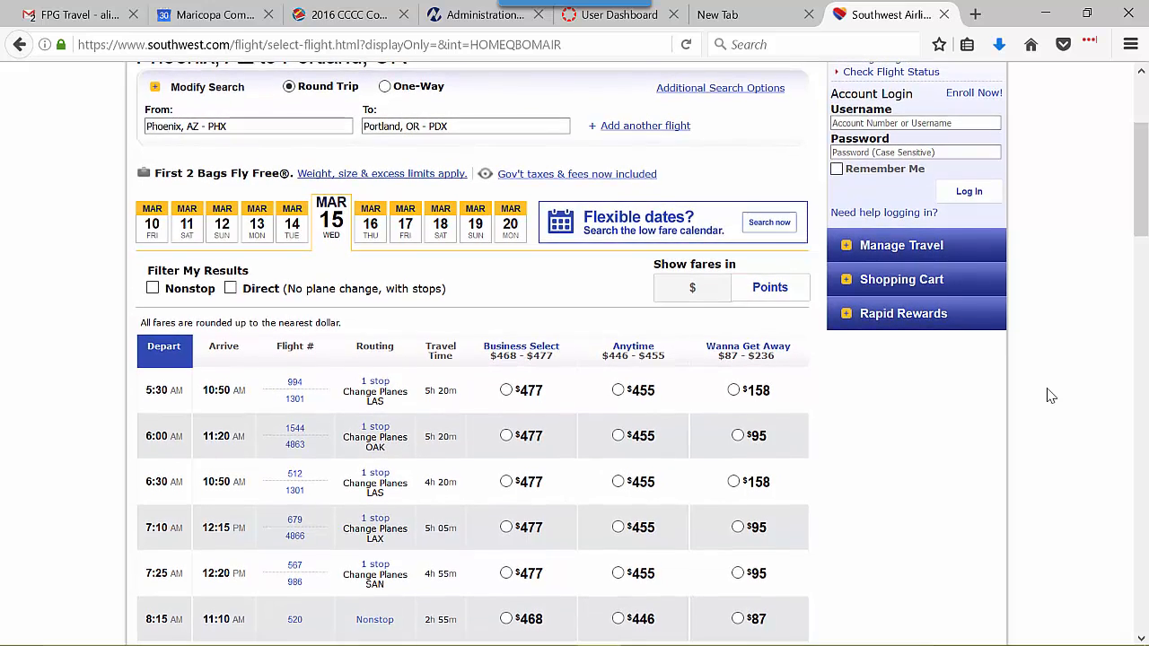
{"action": "scroll", "coordinate": [1051, 396], "scroll_direction": "down", "scroll_amount": 1}
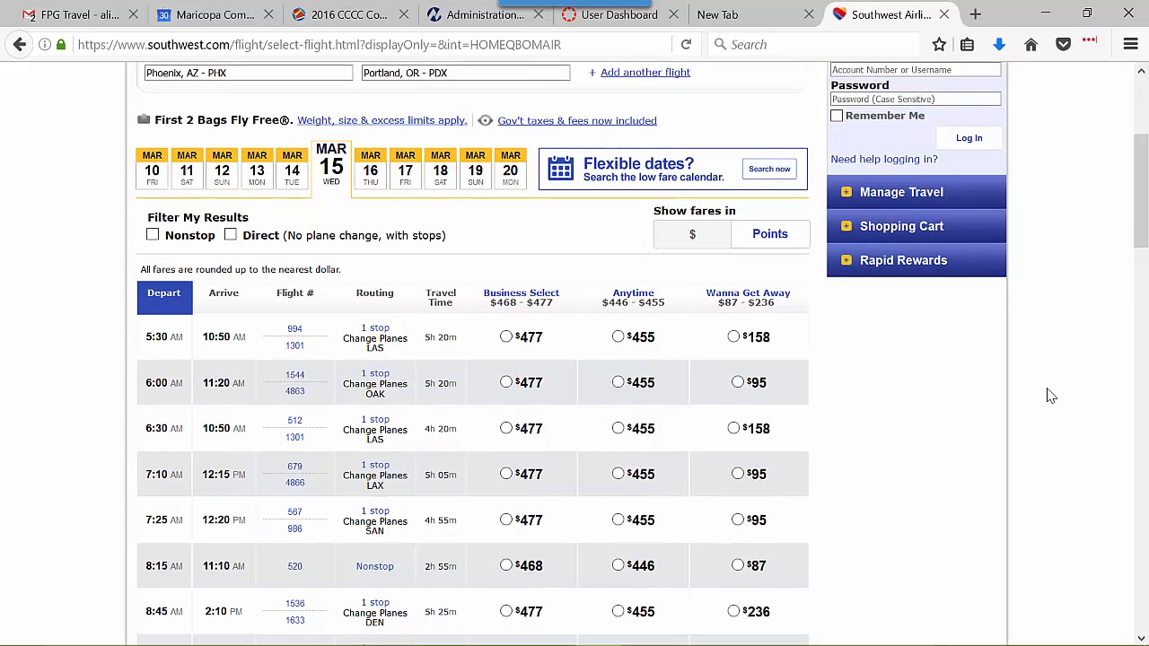
{"action": "scroll", "coordinate": [1051, 396], "scroll_direction": "down", "scroll_amount": 1}
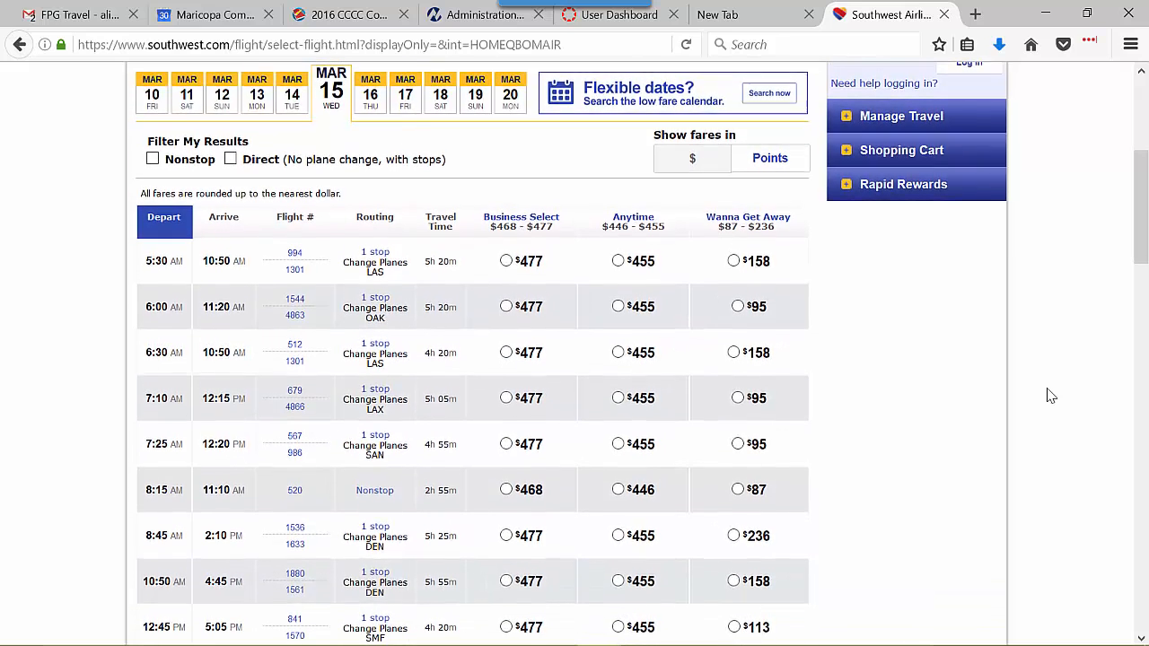
{"action": "left_click", "coordinate": [736, 490]}
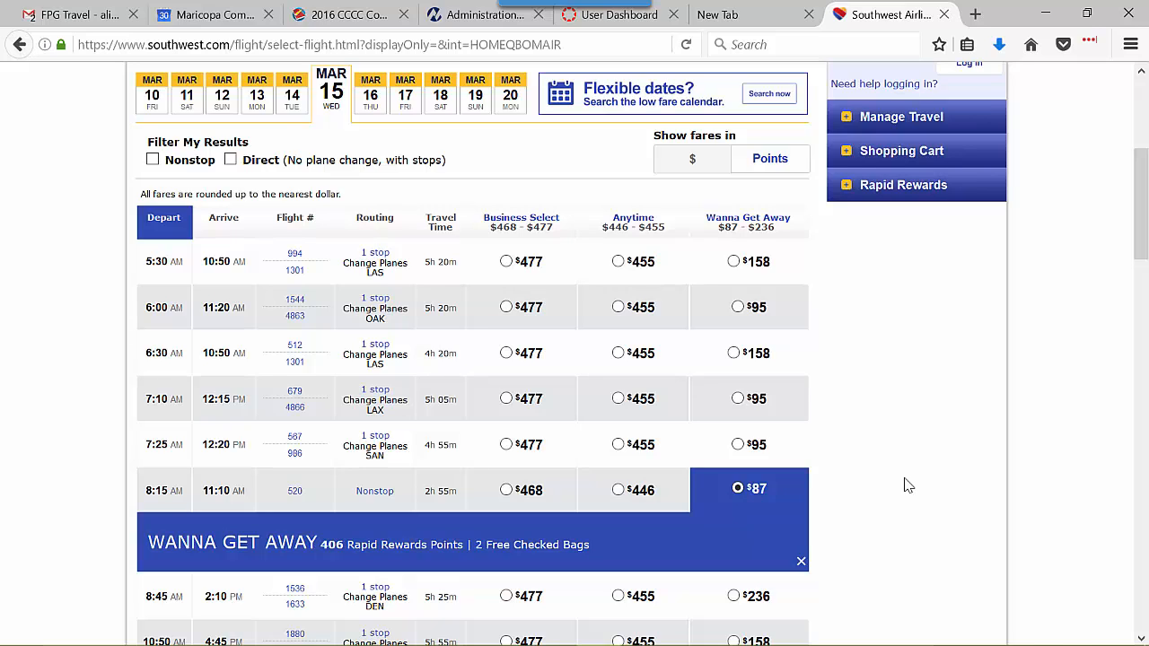
{"action": "scroll", "coordinate": [1005, 402], "scroll_direction": "down", "scroll_amount": 5}
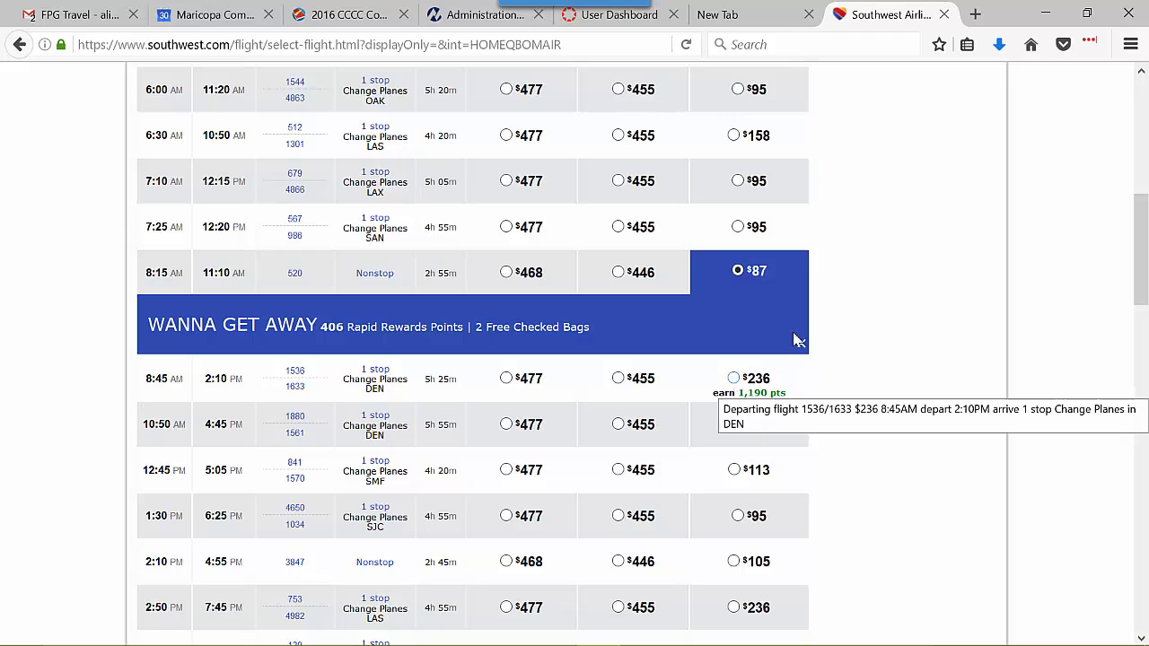
{"action": "left_click", "coordinate": [733, 377]}
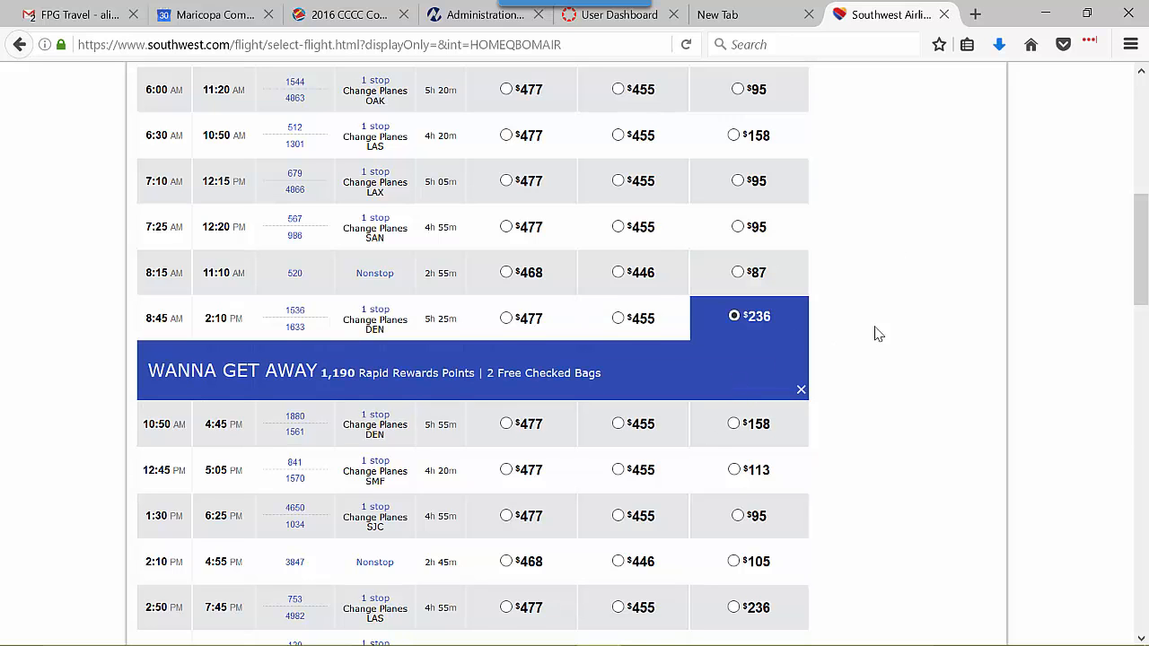
- Select the 2:40 PM returning flight's Wanna Get Away fare of $254 and continue to pricing
{"action": "scroll", "coordinate": [898, 329], "scroll_direction": "down", "scroll_amount": 5}
{"action": "scroll", "coordinate": [902, 326], "scroll_direction": "down", "scroll_amount": 6}
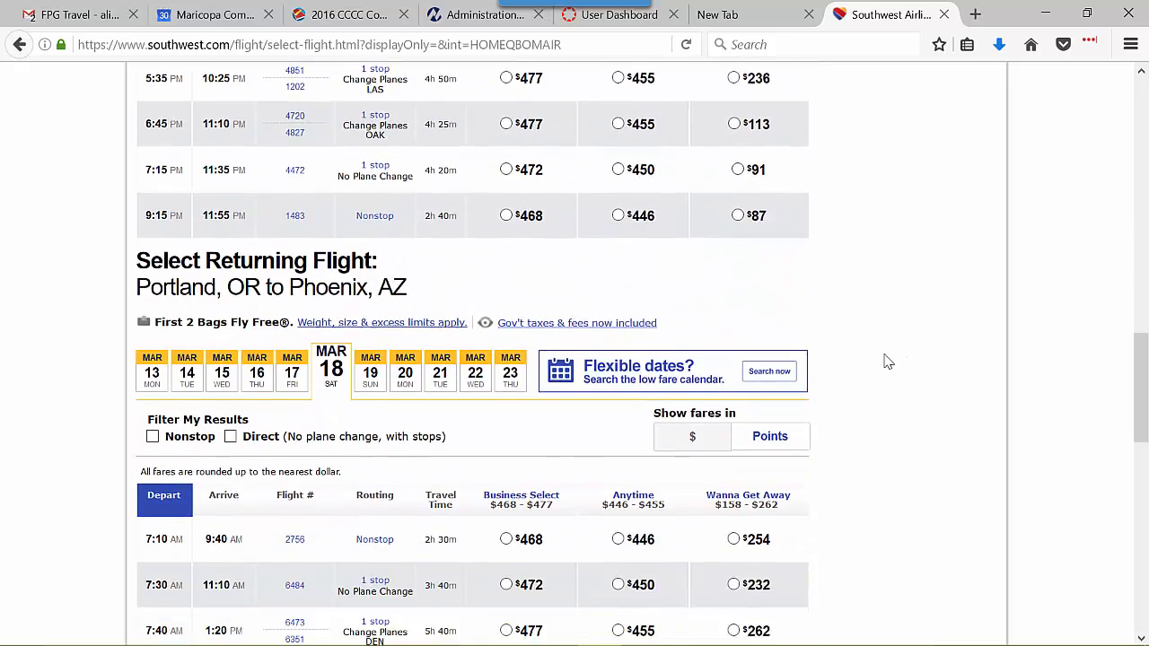
{"action": "scroll", "coordinate": [888, 360], "scroll_direction": "down", "scroll_amount": 1}
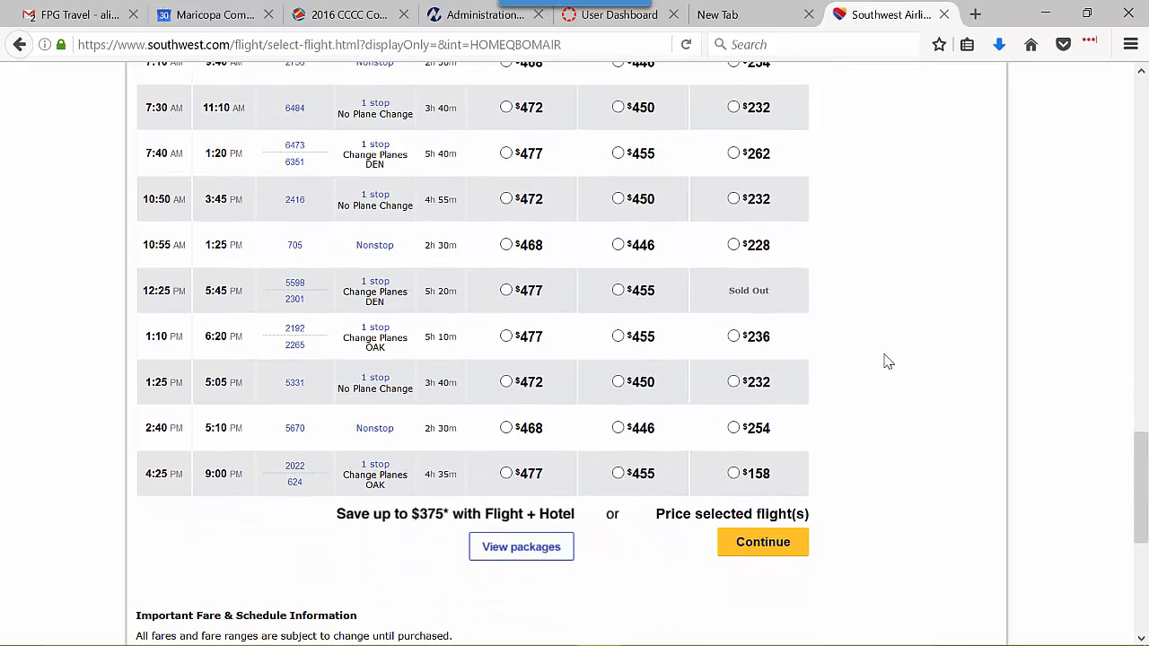
{"action": "left_click", "coordinate": [734, 427]}
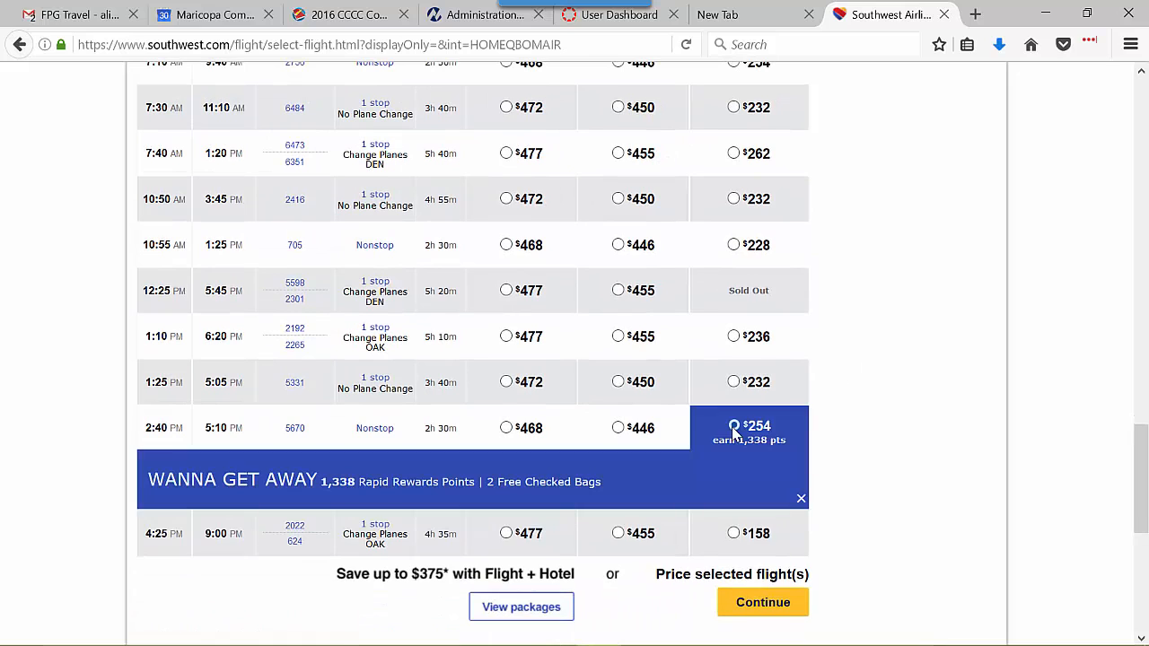
{"action": "left_click", "coordinate": [745, 611]}
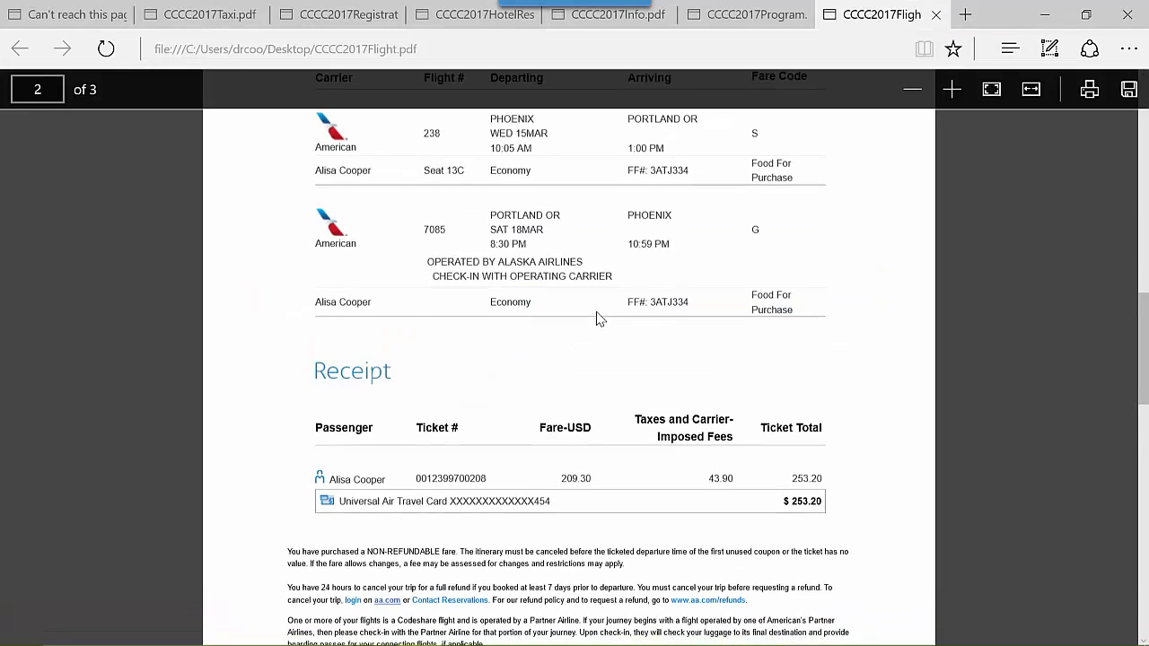
- Review the saved hotel reservation, flight itinerary and taxi fare PDFs
{"action": "scroll", "coordinate": [597, 318], "scroll_direction": "down", "scroll_amount": 1}
{"action": "scroll", "coordinate": [600, 319], "scroll_direction": "up", "scroll_amount": 3}
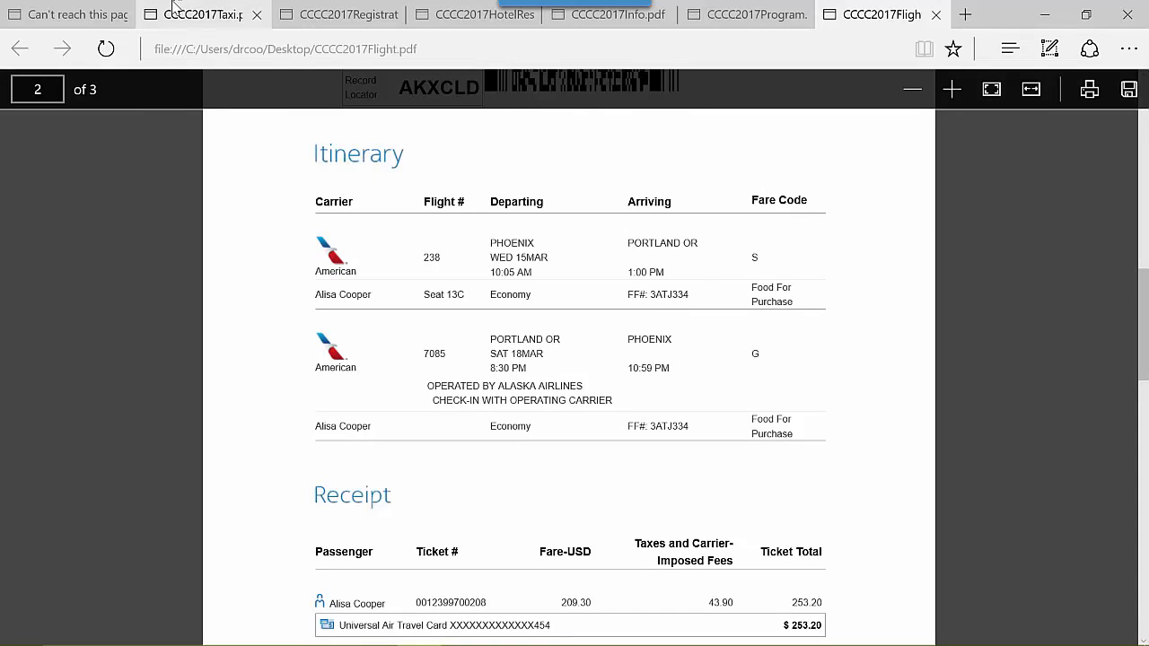
{"action": "left_click", "coordinate": [200, 20]}
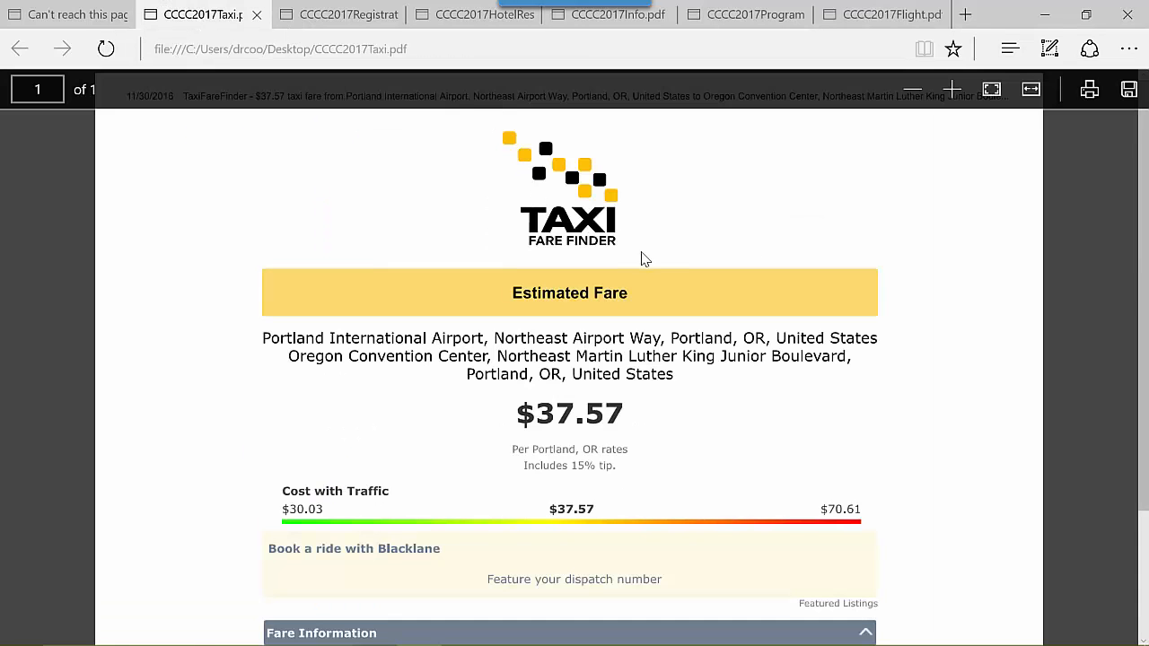
- Return to Firefox, search for taxi fare finder in a new tab, and open TaxiFareFinder, dismissing the location request
{"action": "mouse_move", "coordinate": [897, 645]}
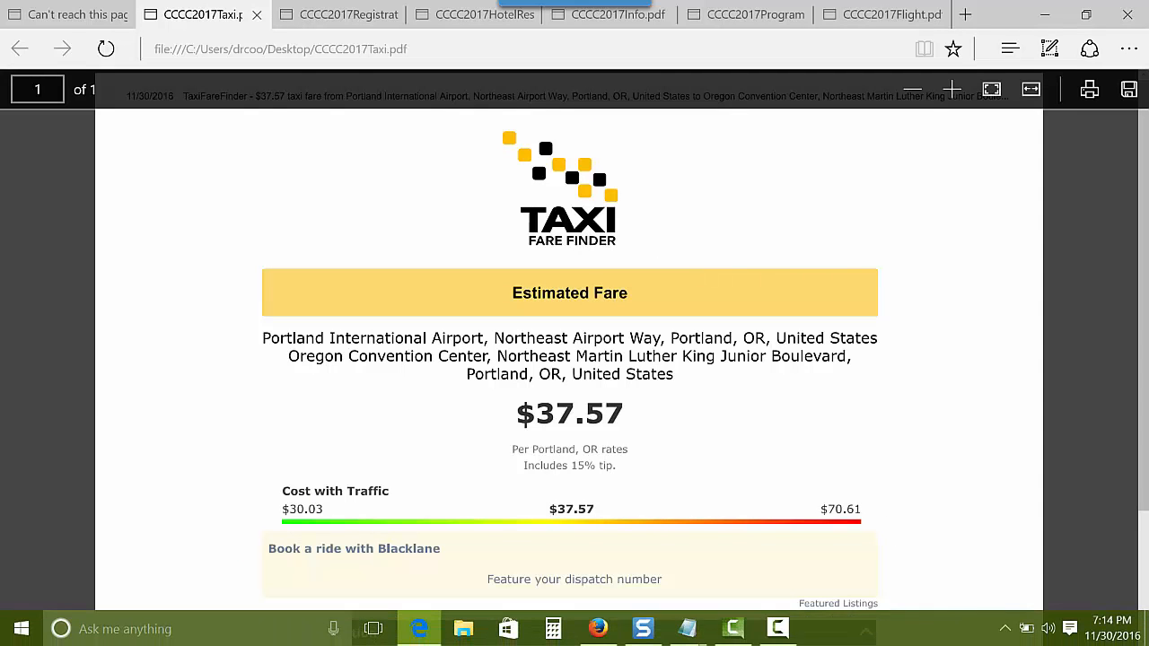
{"action": "left_click", "coordinate": [598, 628]}
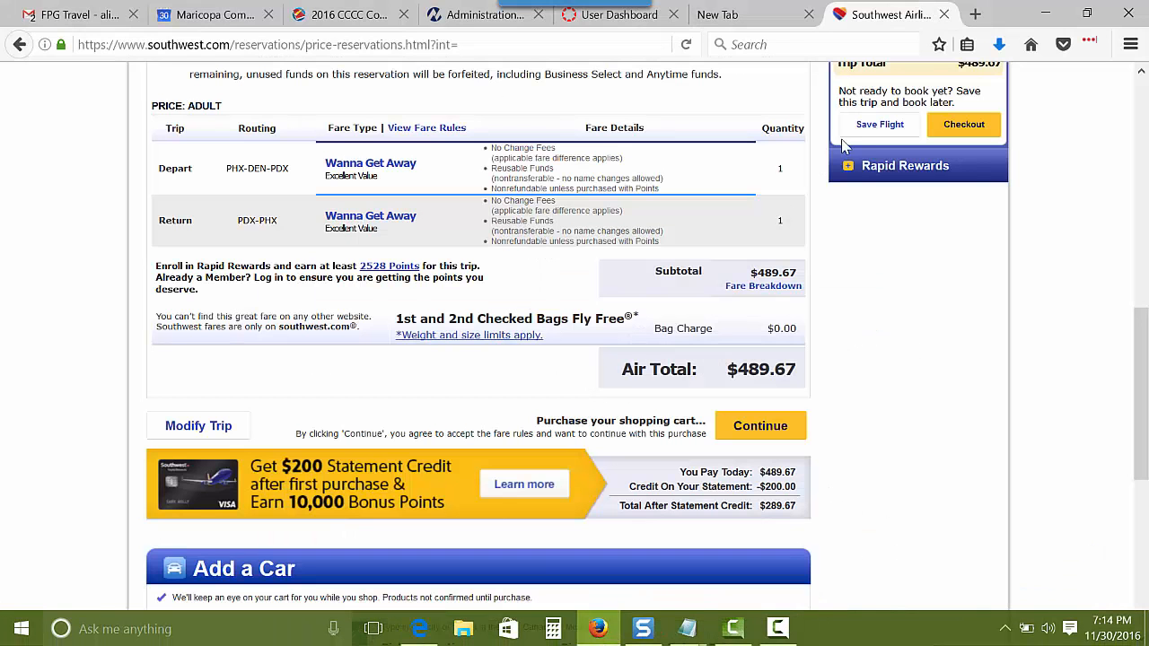
{"action": "left_click", "coordinate": [972, 15]}
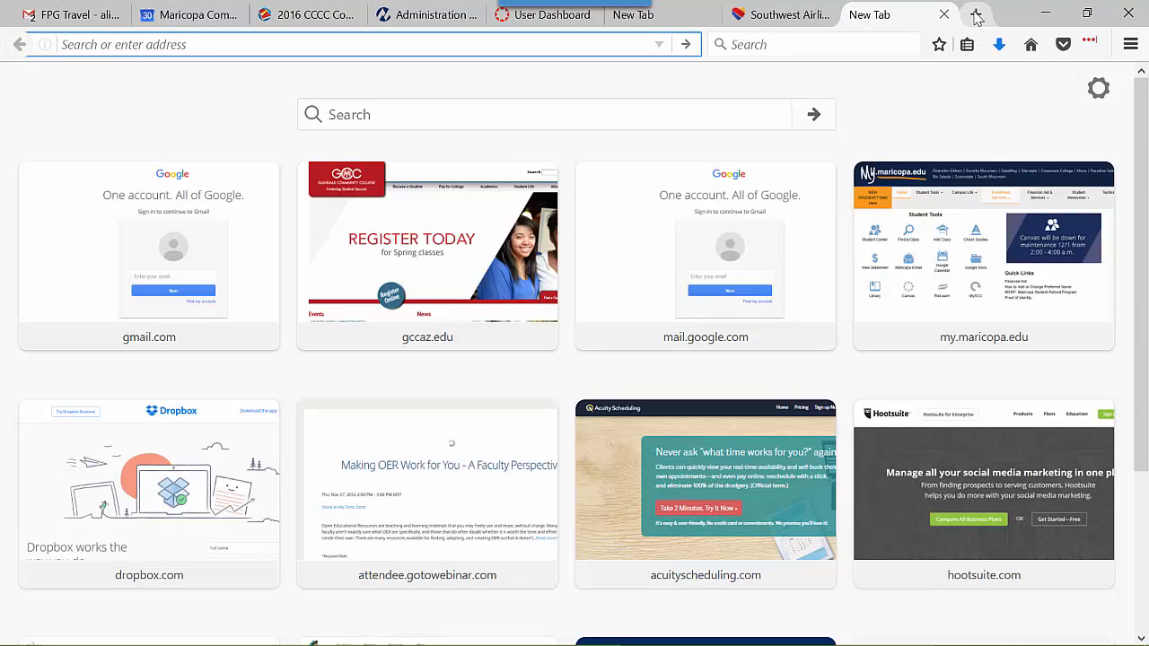
{"action": "type", "text": "taxi fare finder"}
{"action": "key", "text": "Return"}
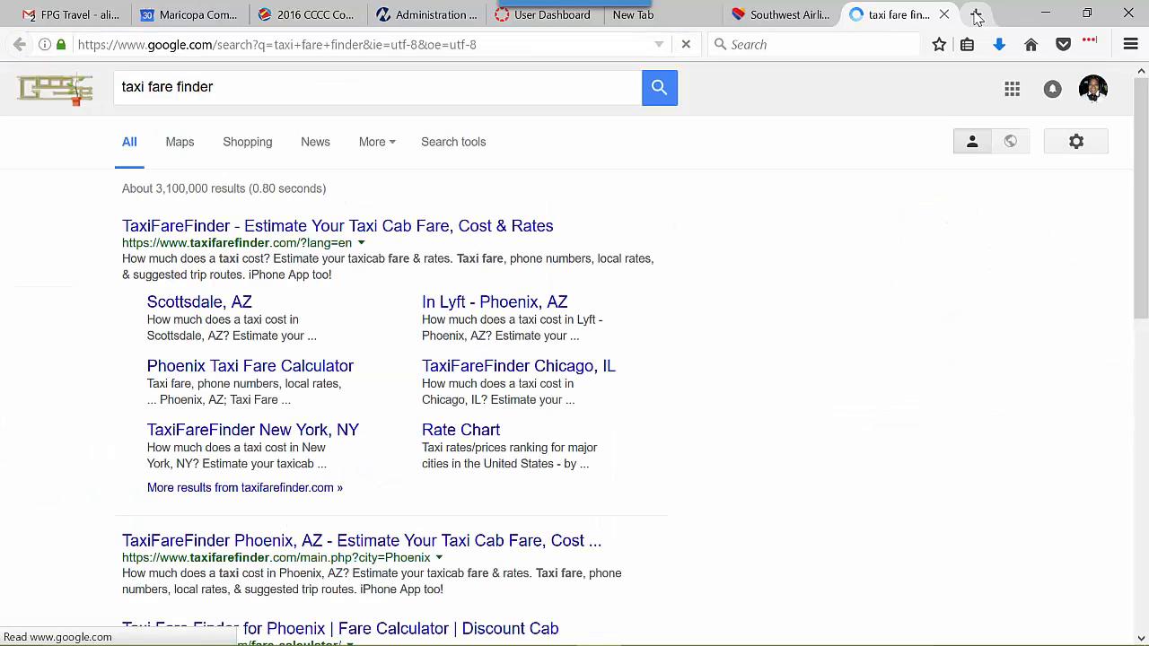
{"action": "left_click", "coordinate": [279, 231]}
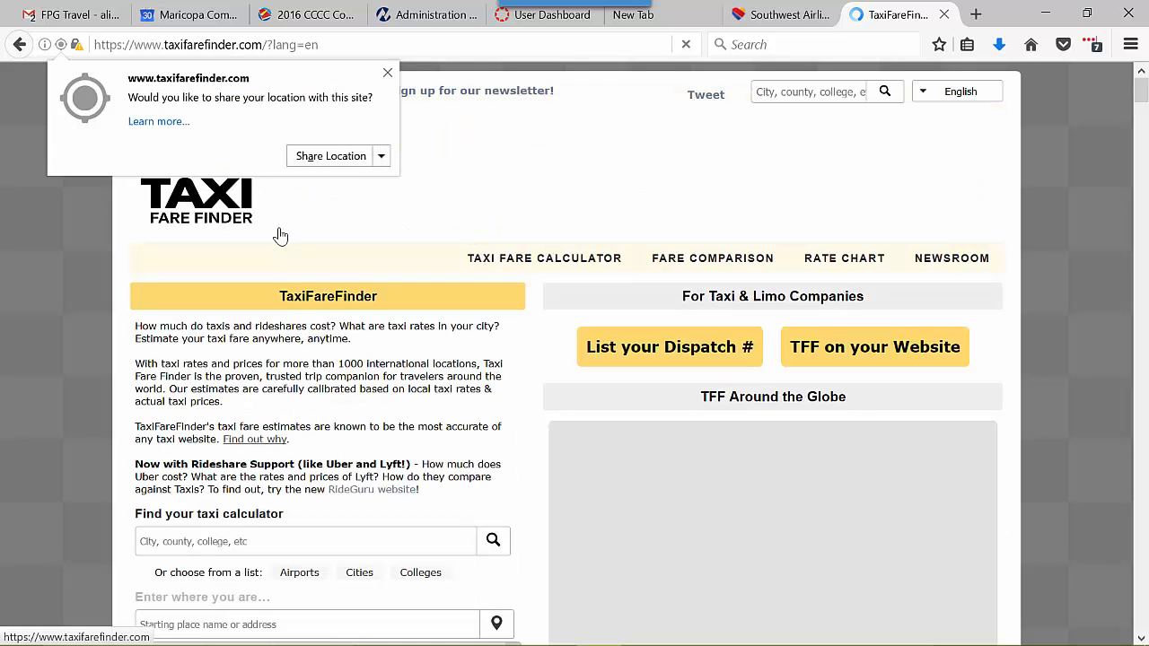
{"action": "left_click", "coordinate": [387, 73]}
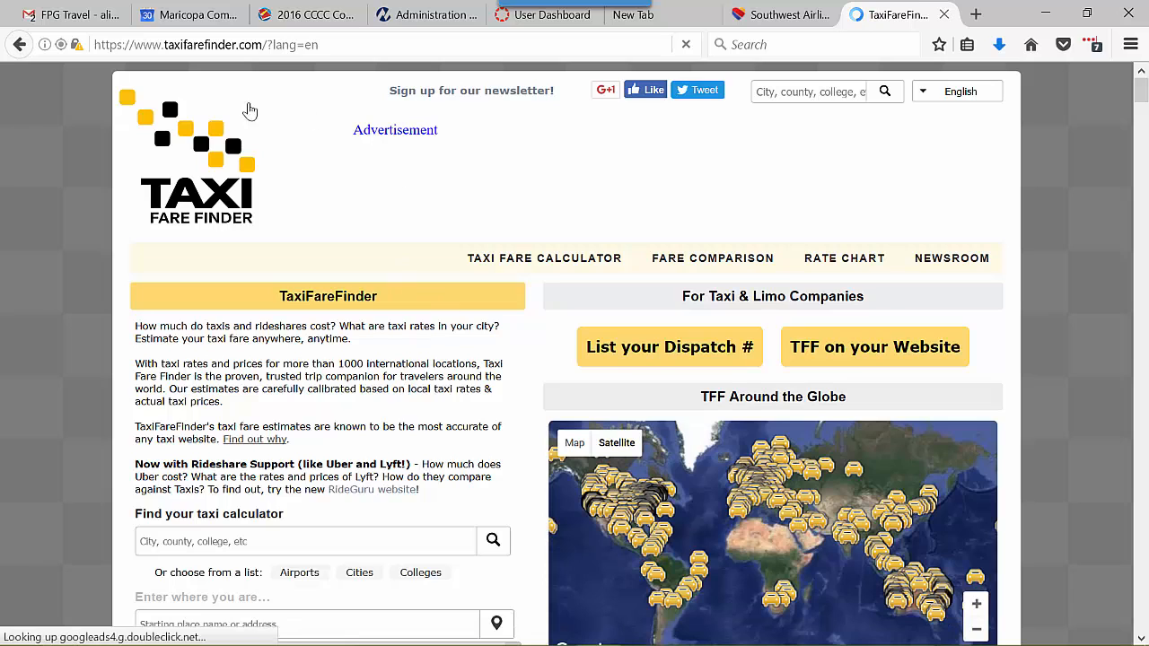
- Review the expense amounts in Notepad, highlighting the ground transportation cost, then minimize it
{"action": "mouse_move", "coordinate": [773, 642]}
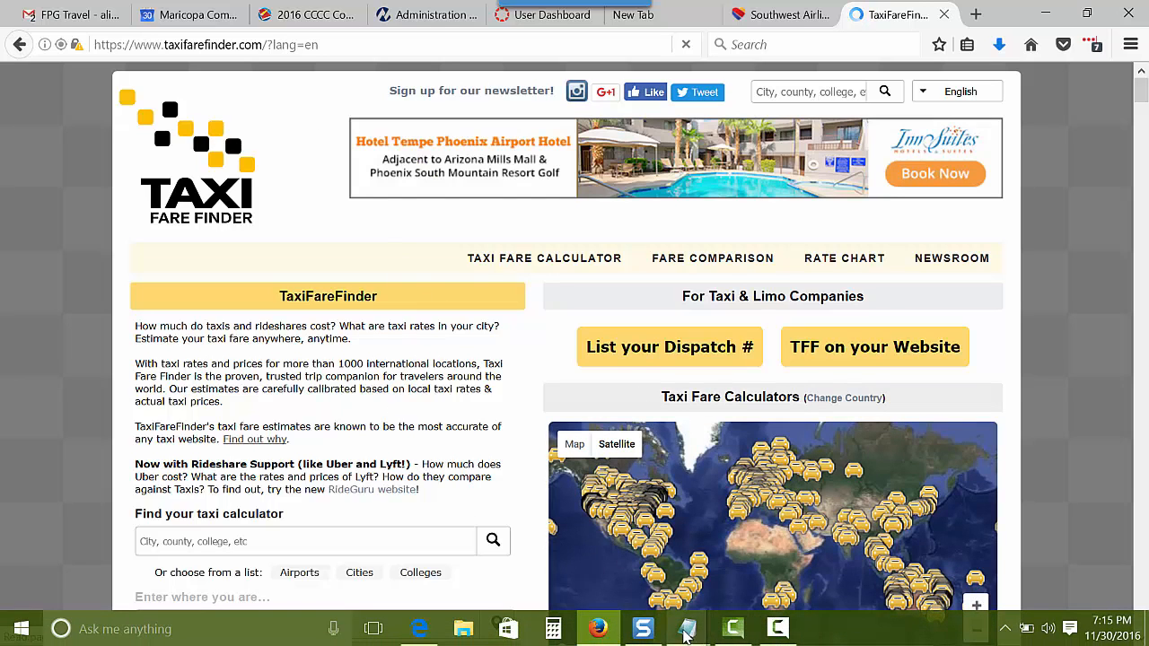
{"action": "mouse_move", "coordinate": [687, 625]}
{"action": "left_click", "coordinate": [727, 570]}
{"action": "left_click", "coordinate": [495, 425]}
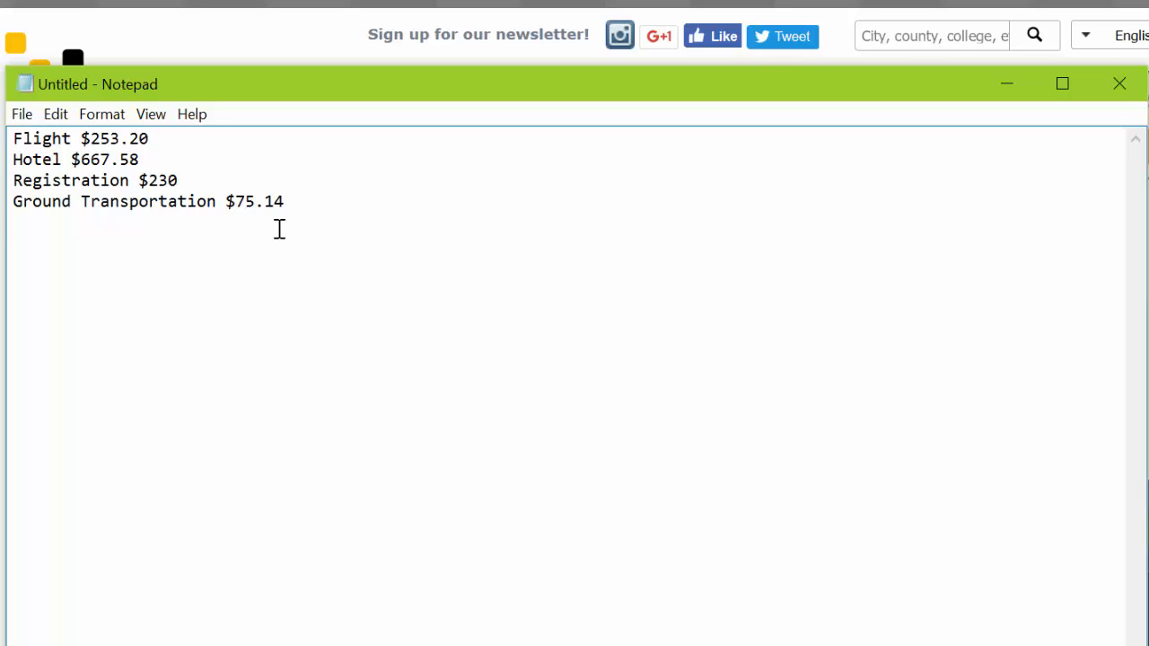
{"action": "left_click_drag", "start_coordinate": [235, 201], "coordinate": [281, 206]}
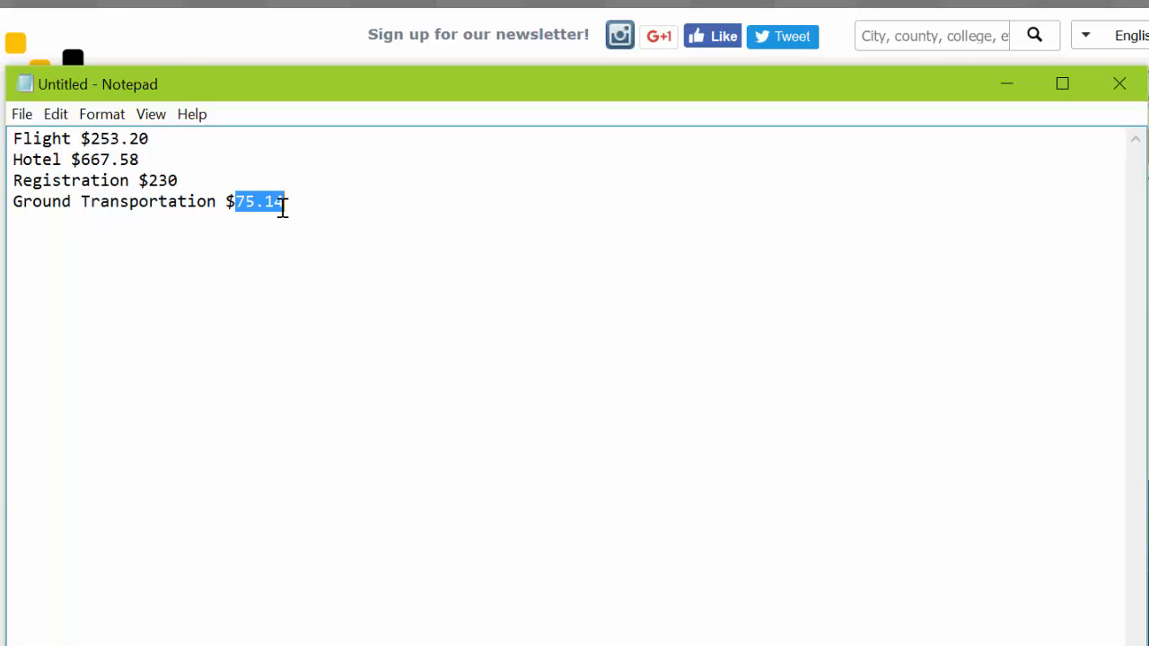
{"action": "left_click", "coordinate": [157, 204]}
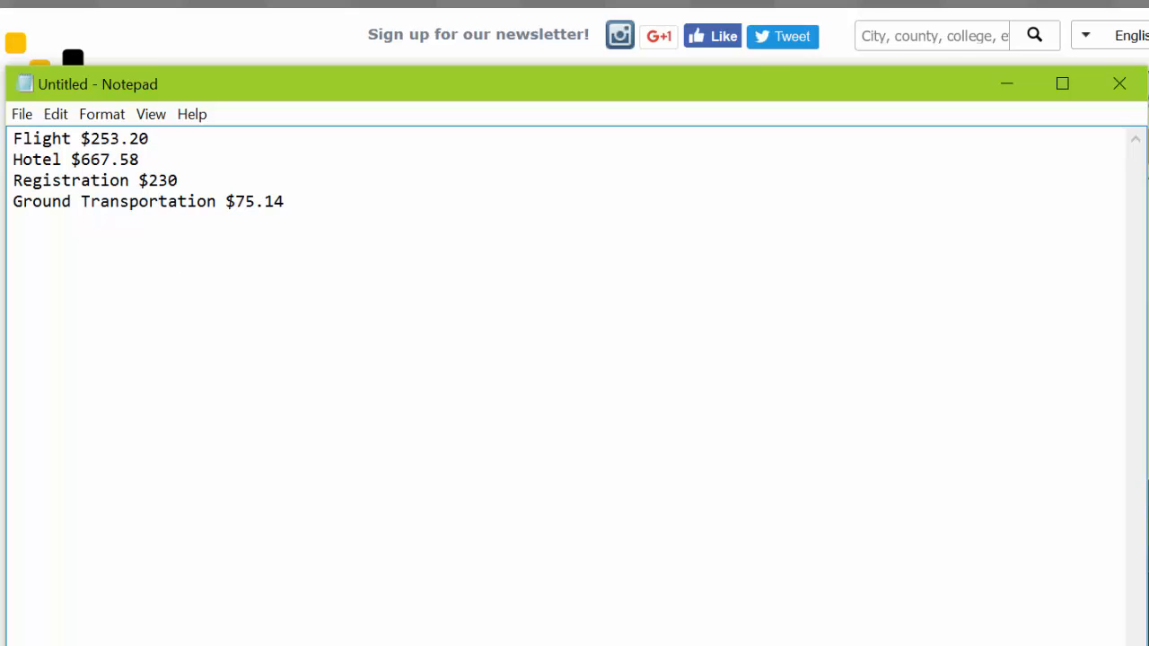
{"action": "left_click", "coordinate": [1006, 84]}
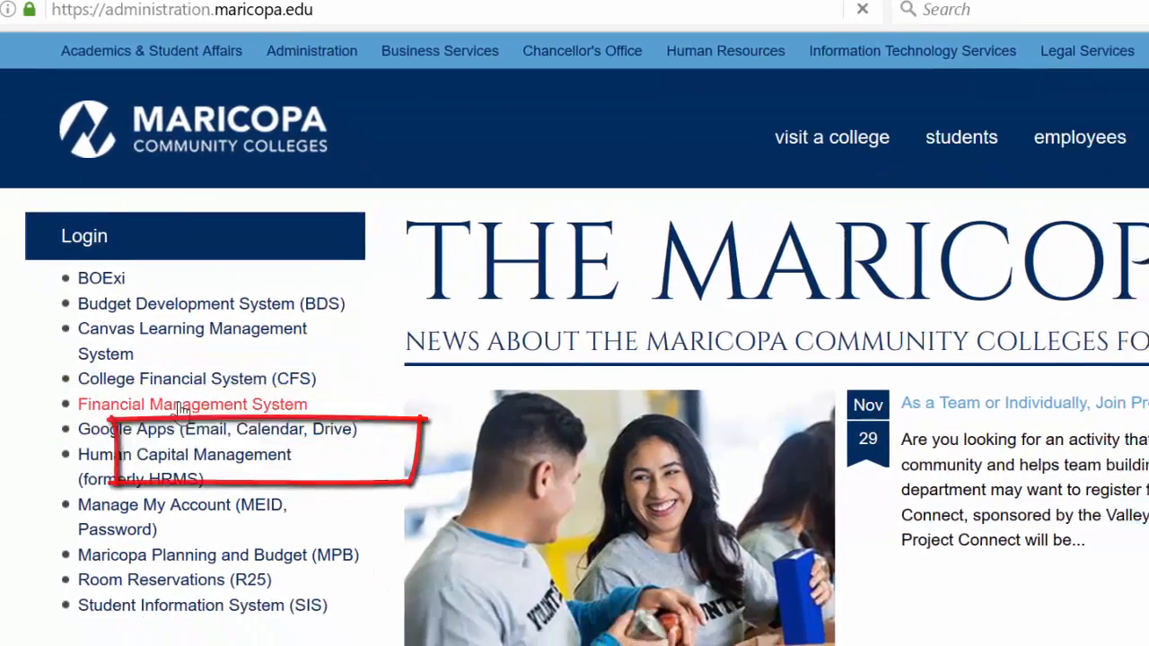
- Sign in to the Financial Management System and open Travel Authorizations Create/Modify under Employee Self-Service
{"action": "left_click", "coordinate": [233, 459]}
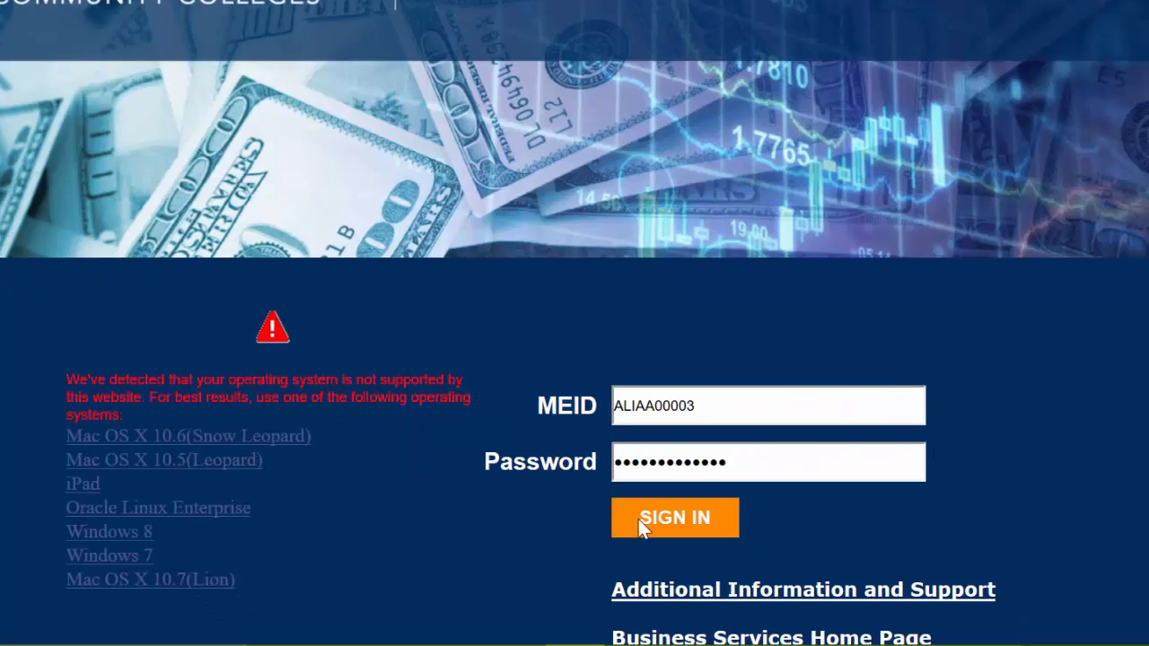
{"action": "left_click", "coordinate": [638, 519]}
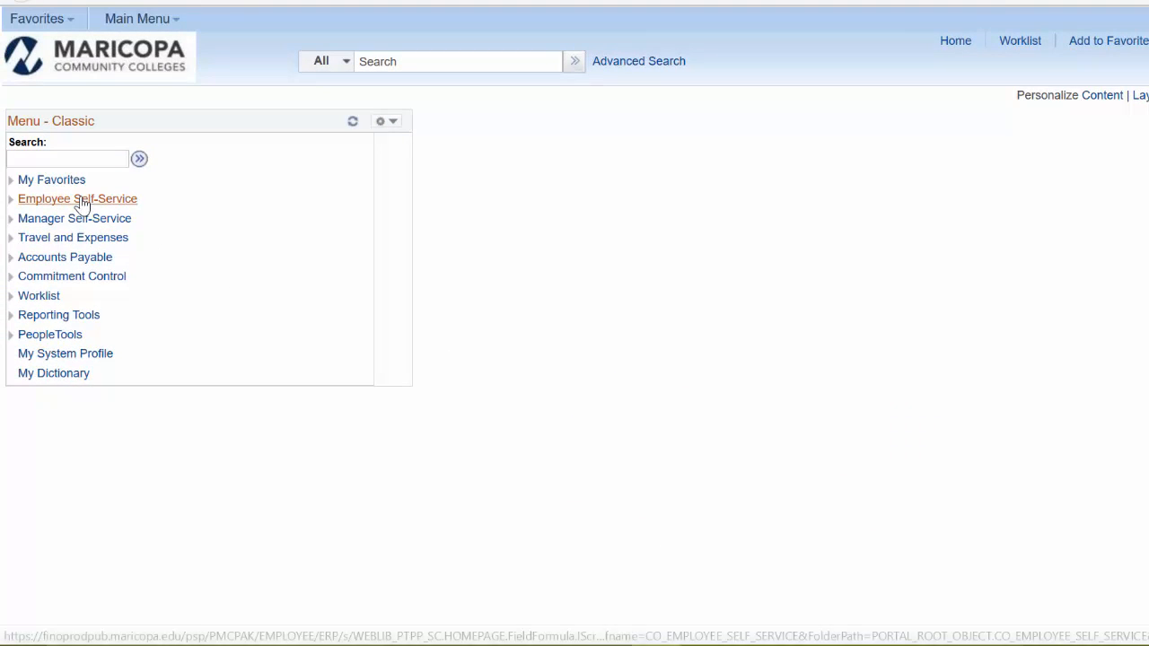
{"action": "left_click", "coordinate": [81, 203]}
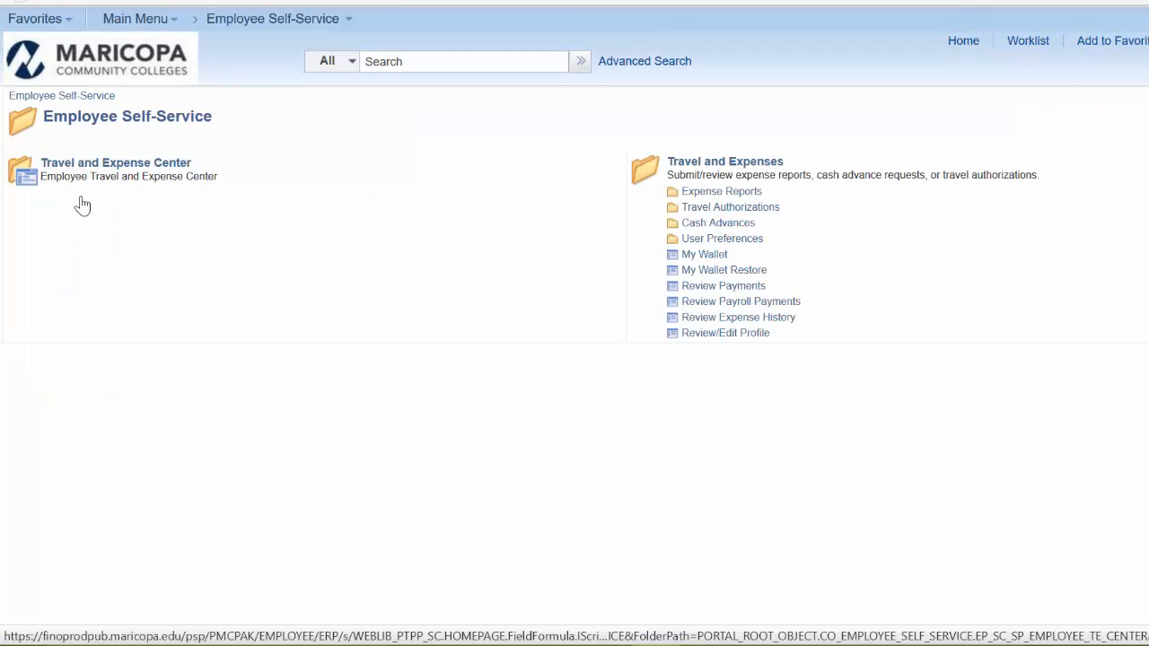
{"action": "left_click", "coordinate": [115, 169]}
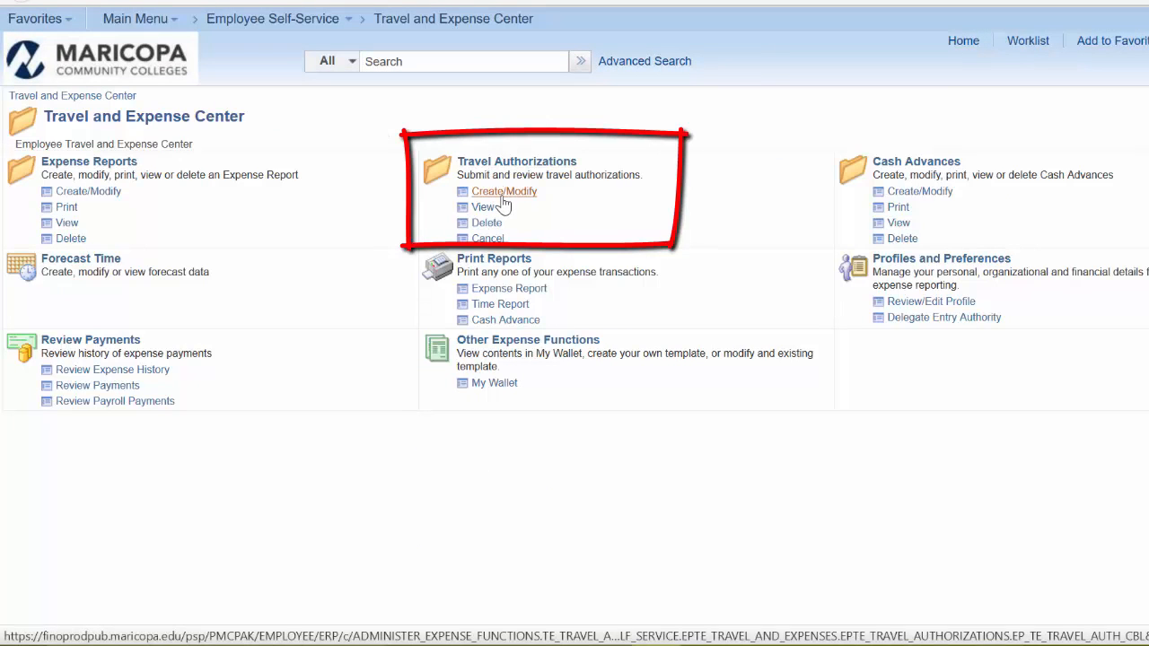
{"action": "left_click", "coordinate": [503, 199]}
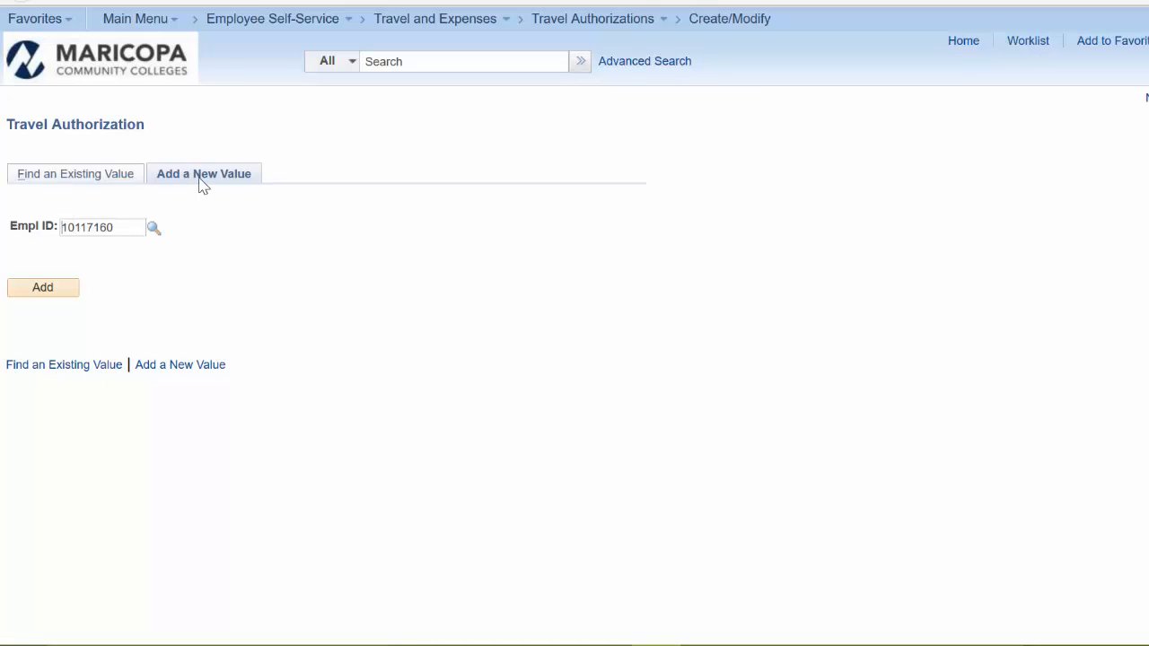
- Add a new travel authorization described as CCCC Annual Conference with business purpose Conference
{"action": "left_click", "coordinate": [52, 289]}
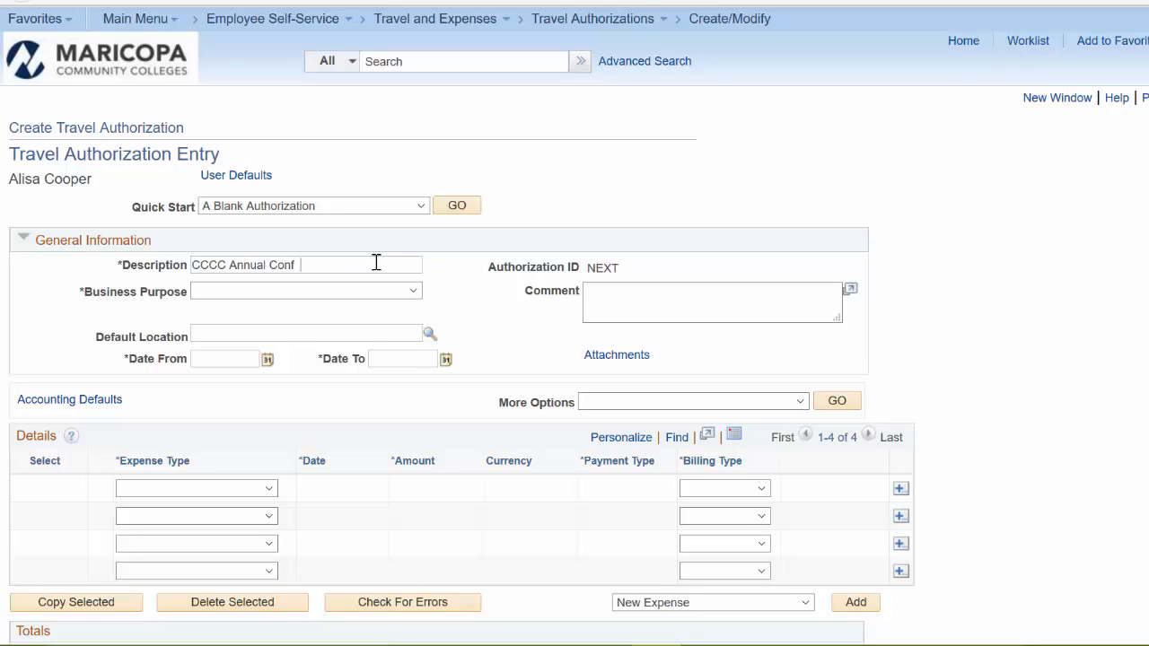
{"action": "right_click", "coordinate": [409, 296]}
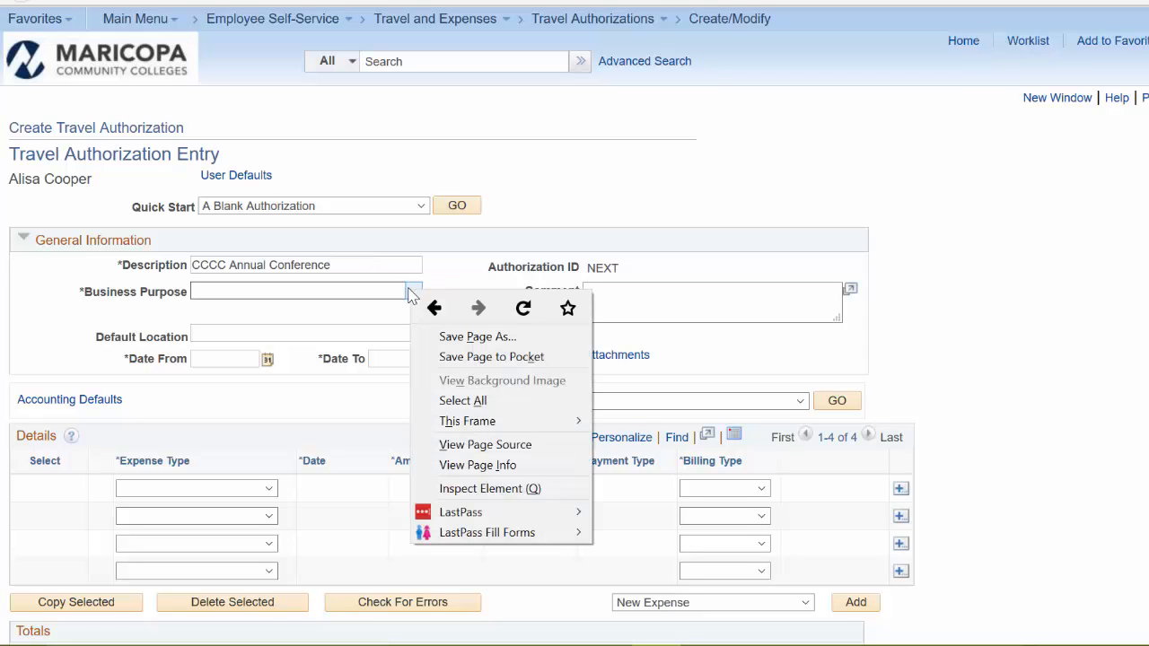
{"action": "left_click", "coordinate": [339, 294]}
- Set the default location to Portland (PTLOR) using the location lookup
{"action": "left_click", "coordinate": [256, 334]}
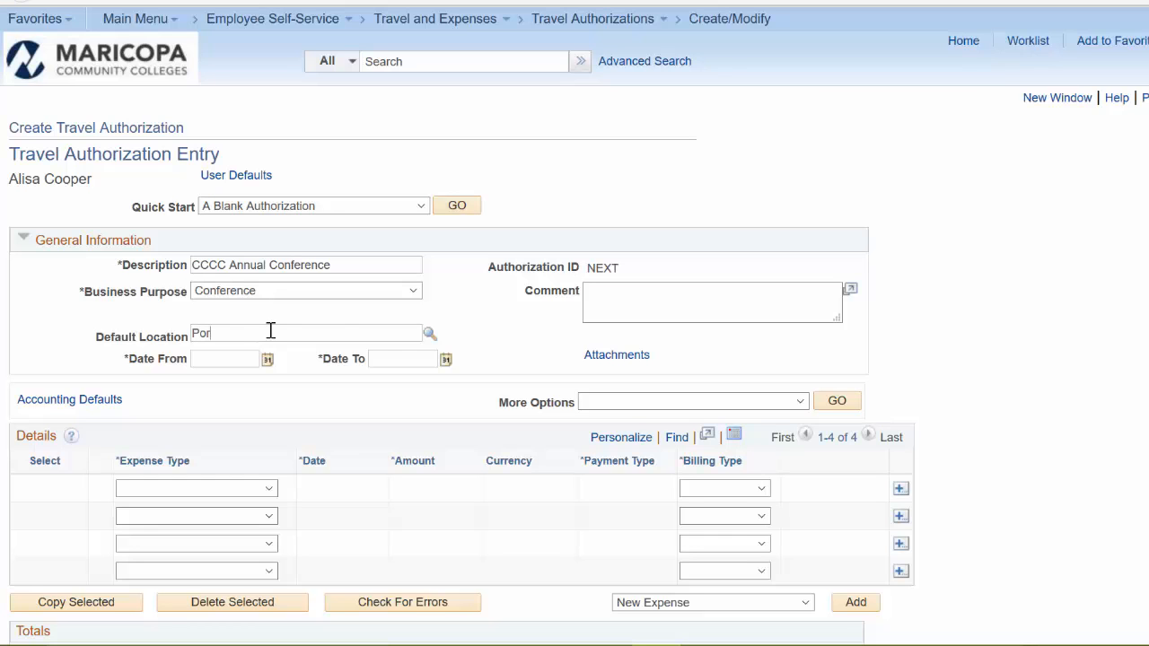
{"action": "left_click", "coordinate": [429, 335]}
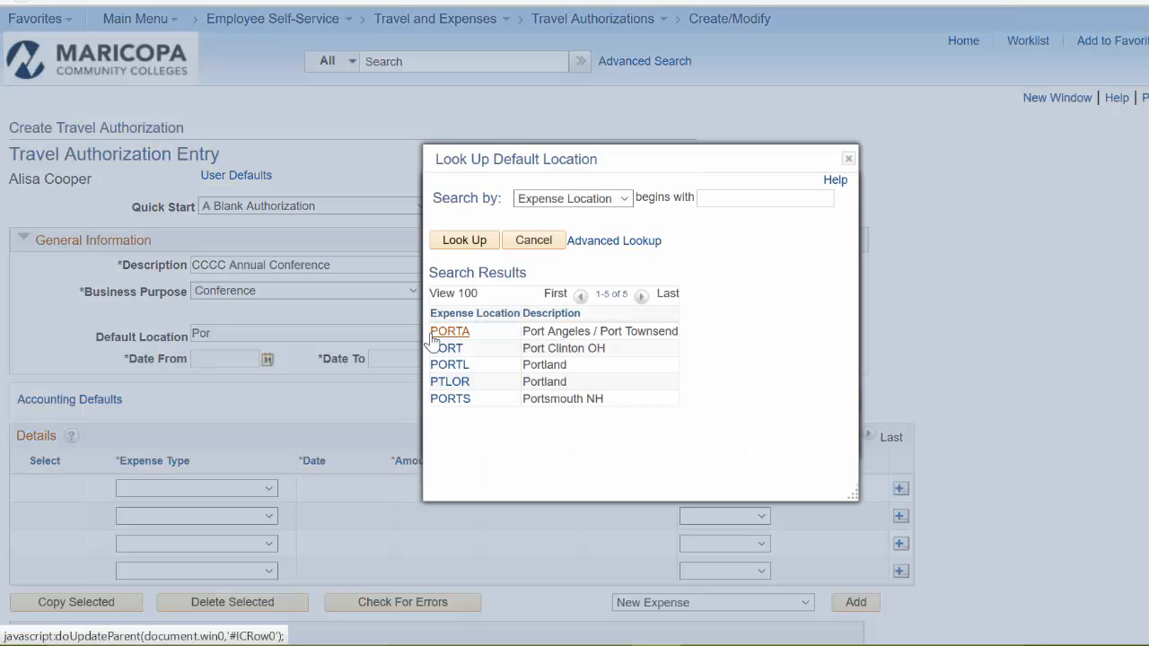
{"action": "left_click", "coordinate": [446, 384]}
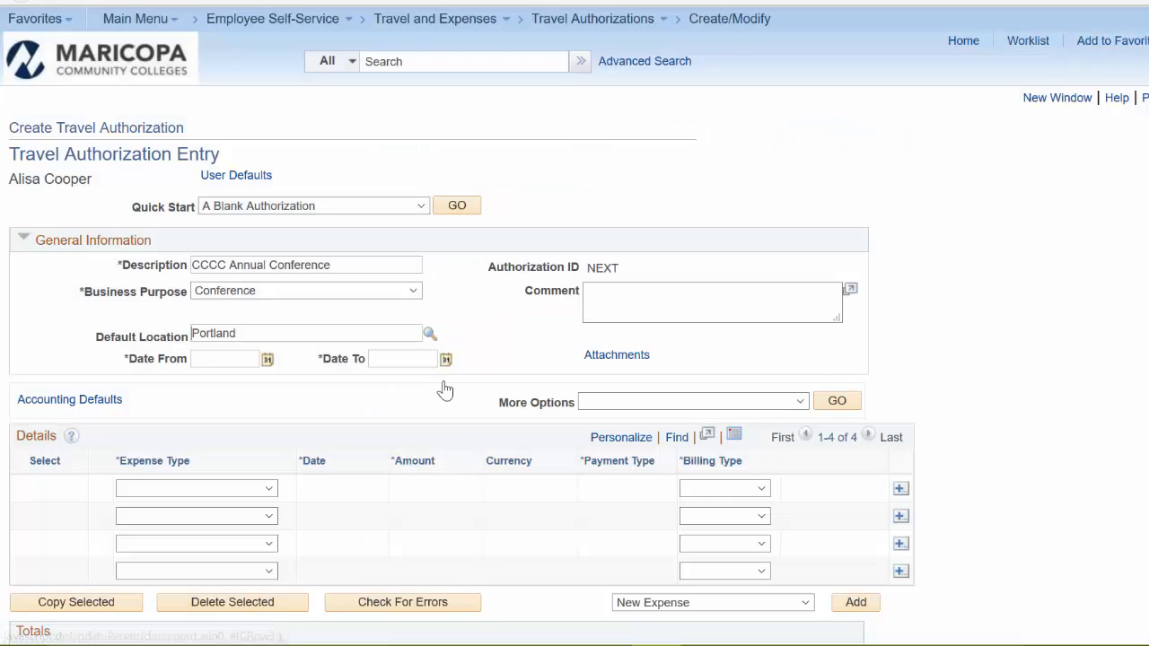
- Set the travel dates from 03/15/2017 to 03/18/2017 and enlarge the comment box
{"action": "left_click", "coordinate": [267, 360]}
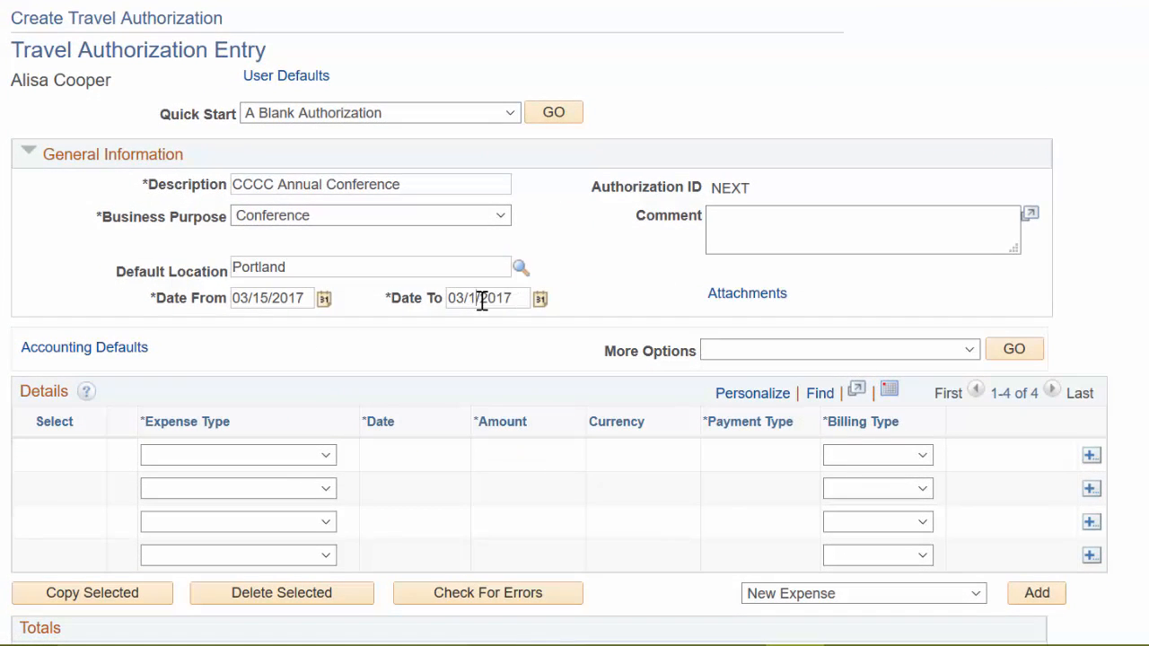
{"action": "type", "text": "8"}
{"action": "left_click", "coordinate": [725, 230]}
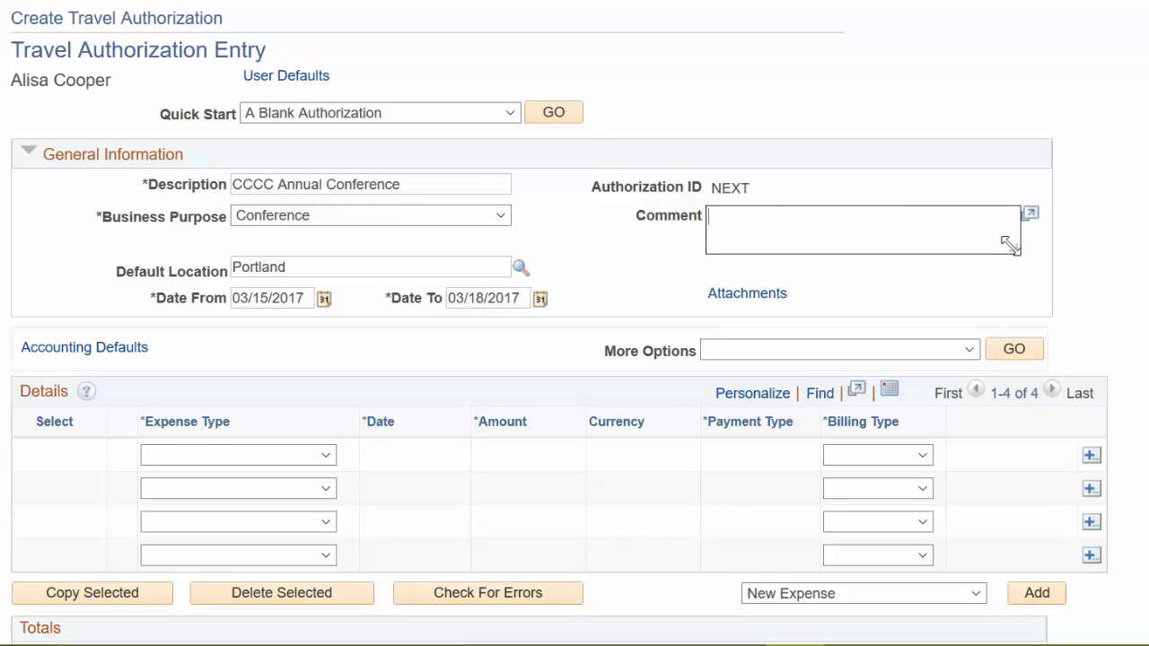
{"action": "left_click_drag", "start_coordinate": [1009, 246], "coordinate": [1010, 303]}
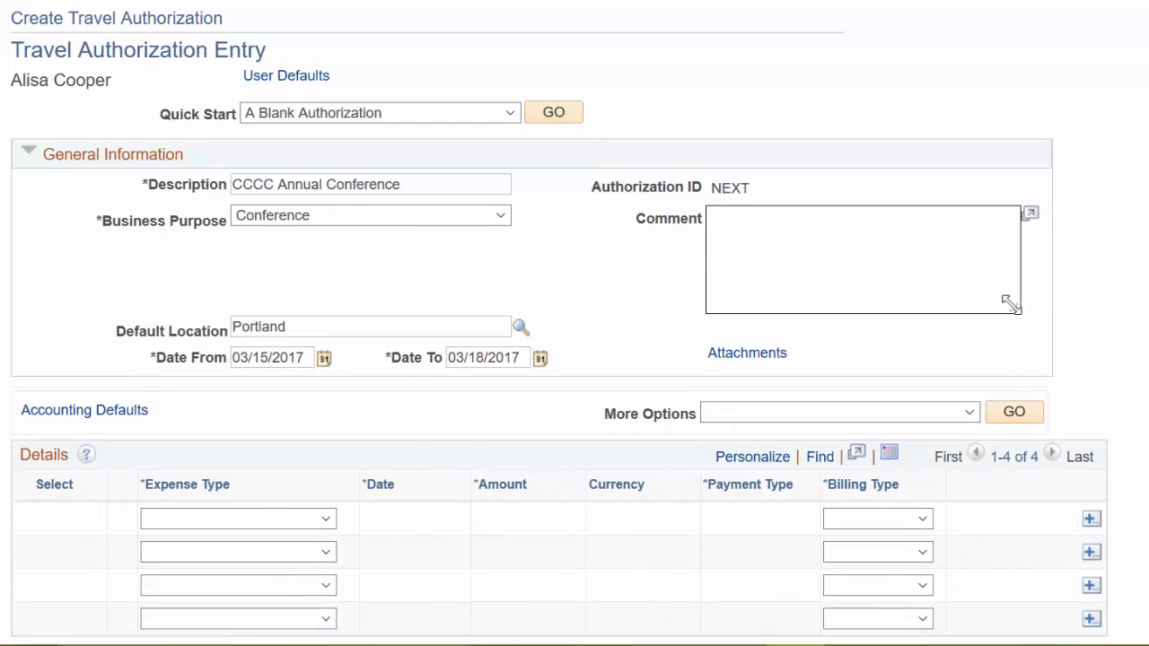
- Bring the Notepad expense list up beside the authorization form for reference
{"action": "scroll", "coordinate": [630, 300], "scroll_direction": "down", "scroll_amount": 3}
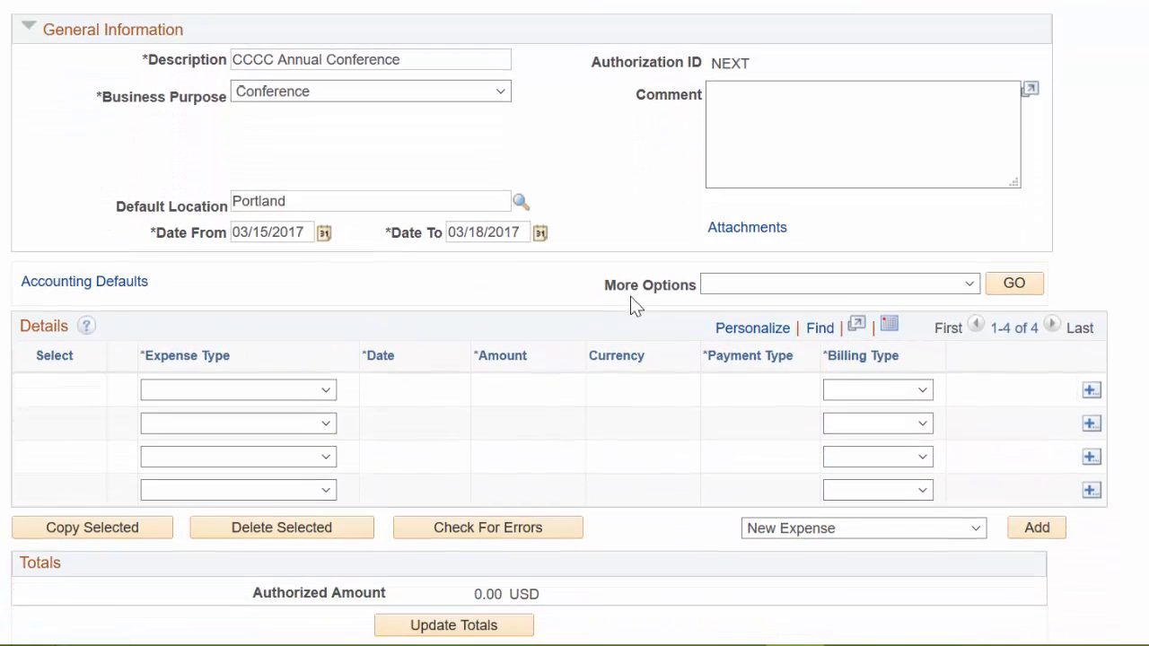
{"action": "scroll", "coordinate": [630, 296], "scroll_direction": "down", "scroll_amount": 1}
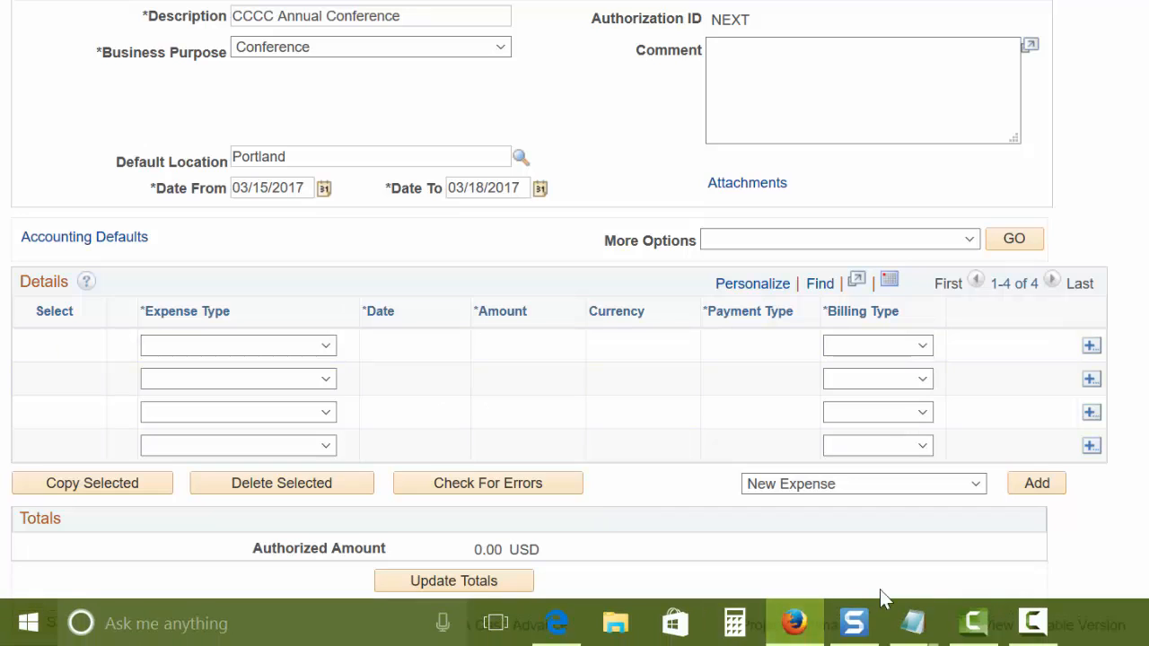
{"action": "mouse_move", "coordinate": [916, 618]}
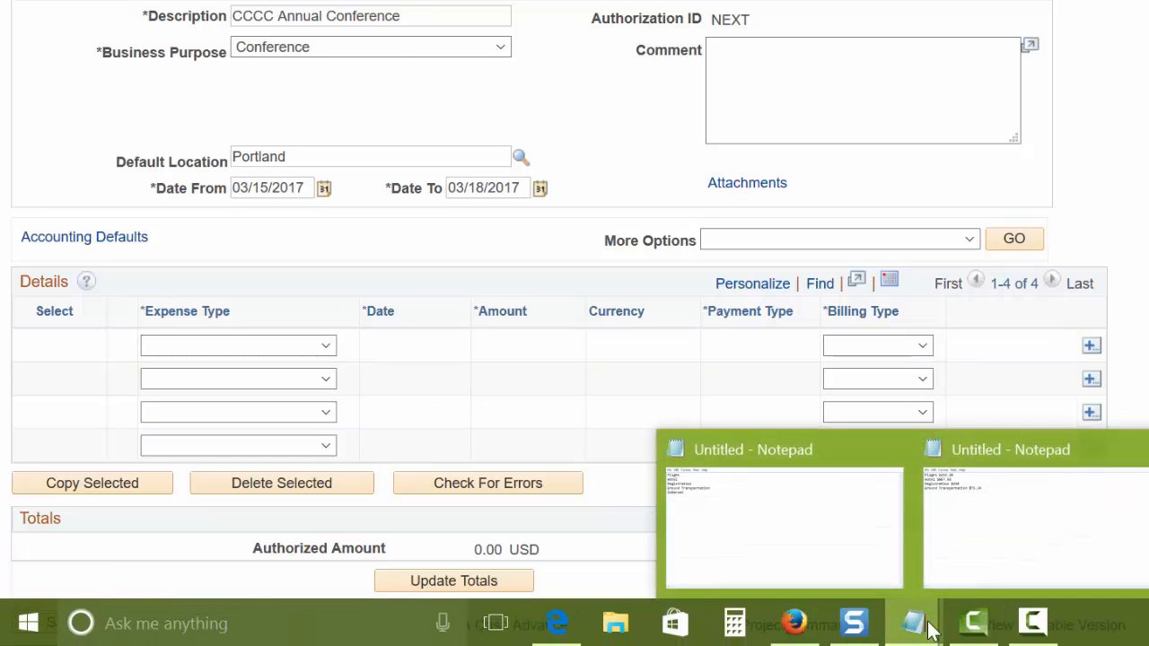
{"action": "left_click", "coordinate": [992, 551]}
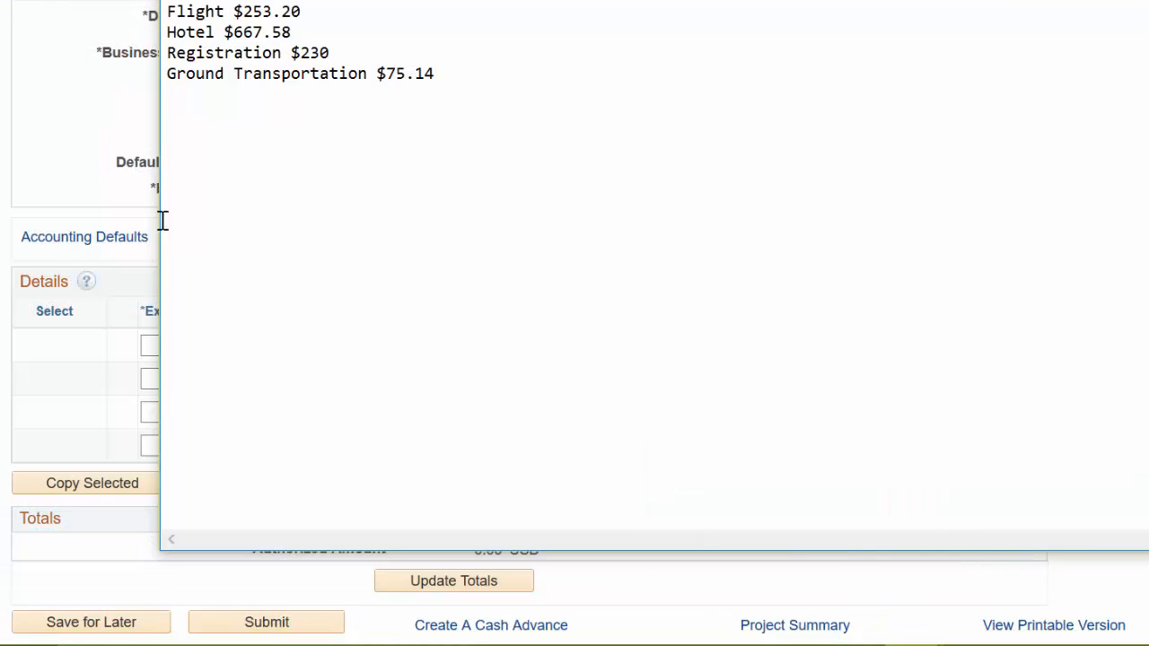
{"action": "left_click_drag", "start_coordinate": [158, 218], "coordinate": [640, 196]}
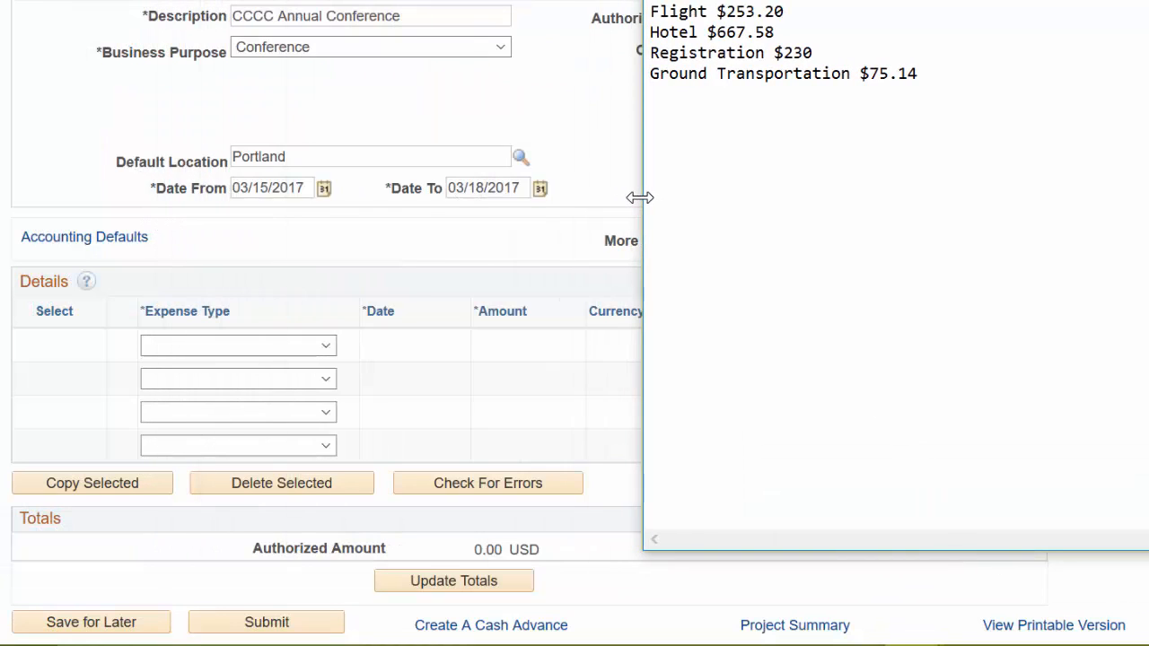
{"action": "left_click", "coordinate": [277, 280]}
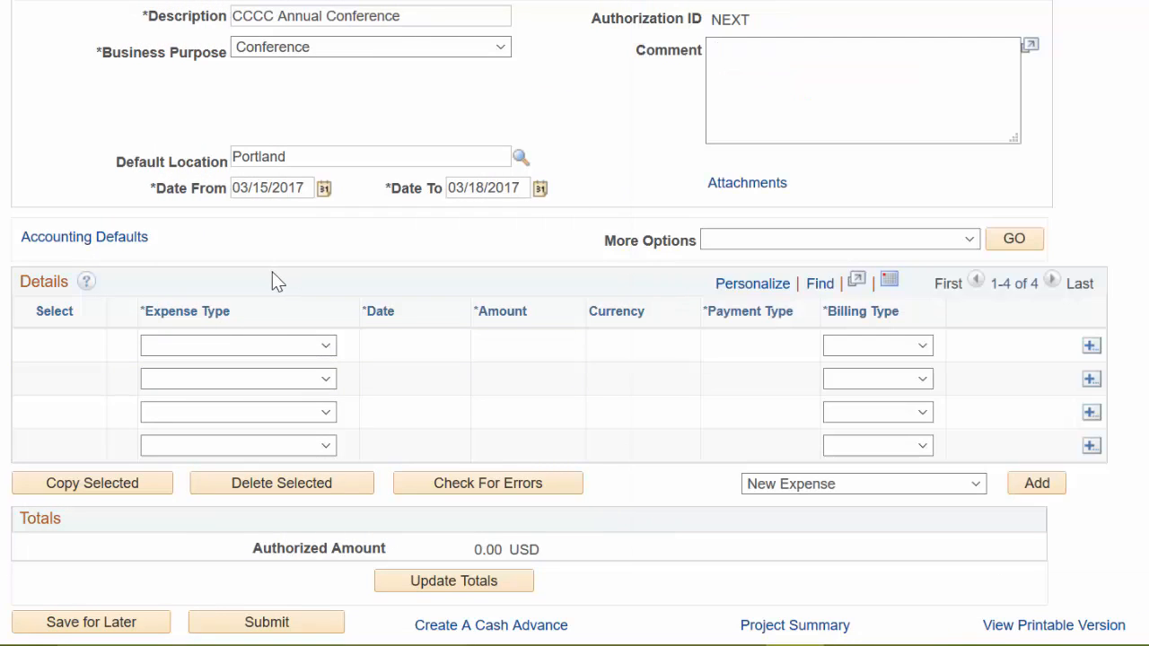
- Set the accounting defaults' function to INSTRCTON and confirm
{"action": "left_click", "coordinate": [97, 239]}
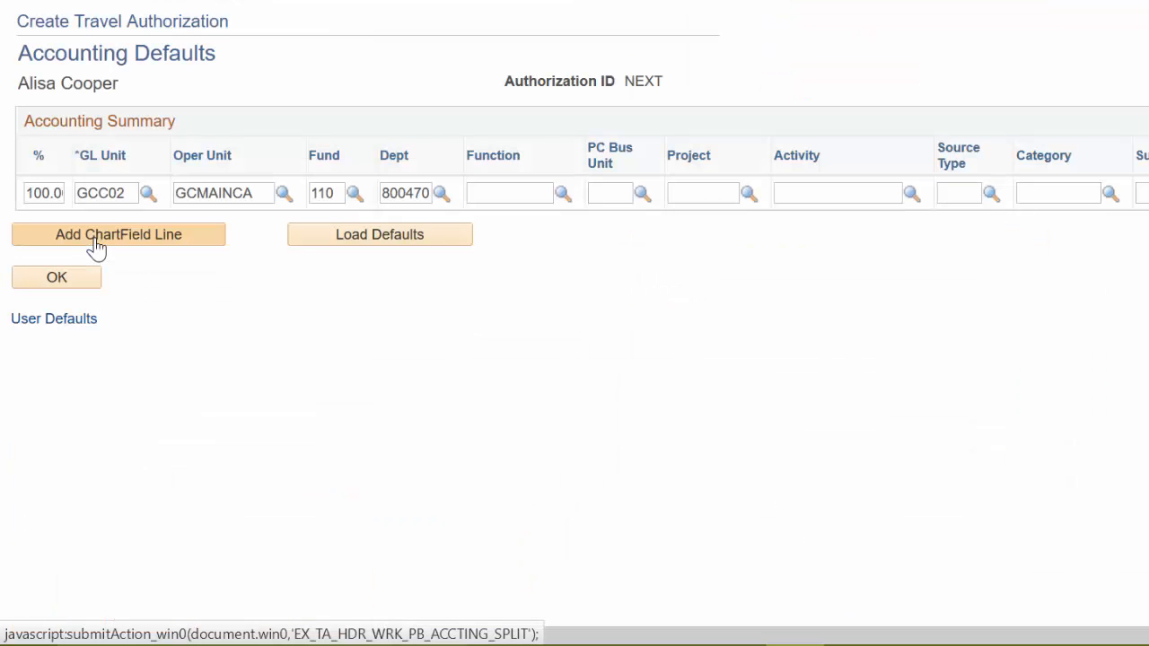
{"action": "left_click", "coordinate": [562, 193]}
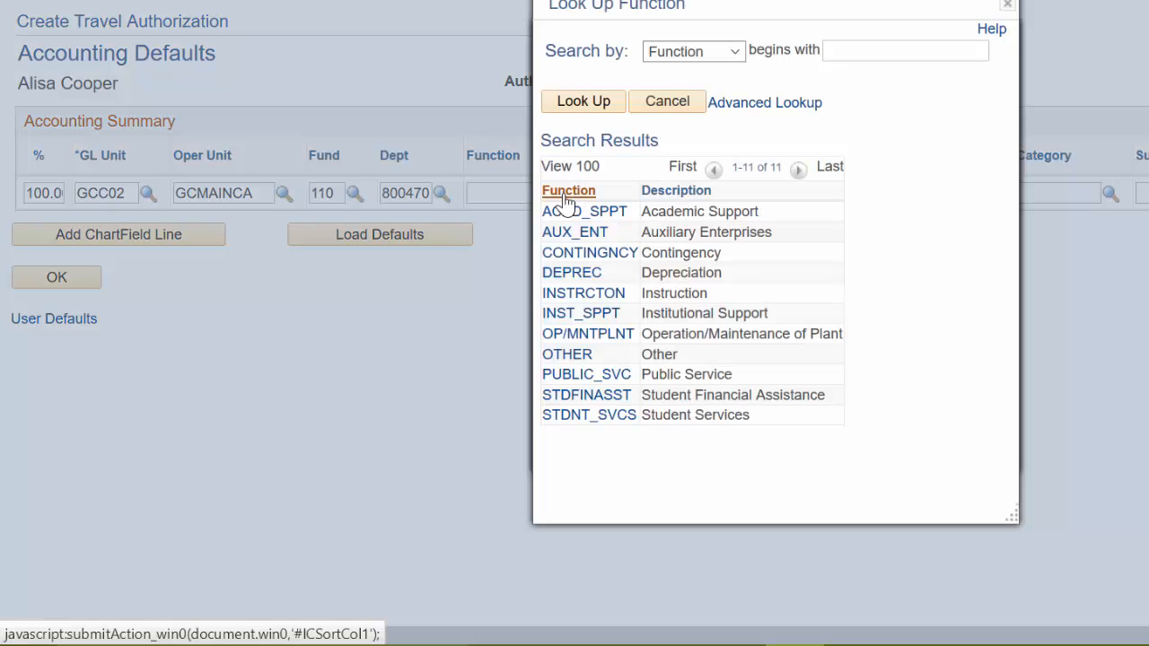
{"action": "left_click", "coordinate": [557, 302]}
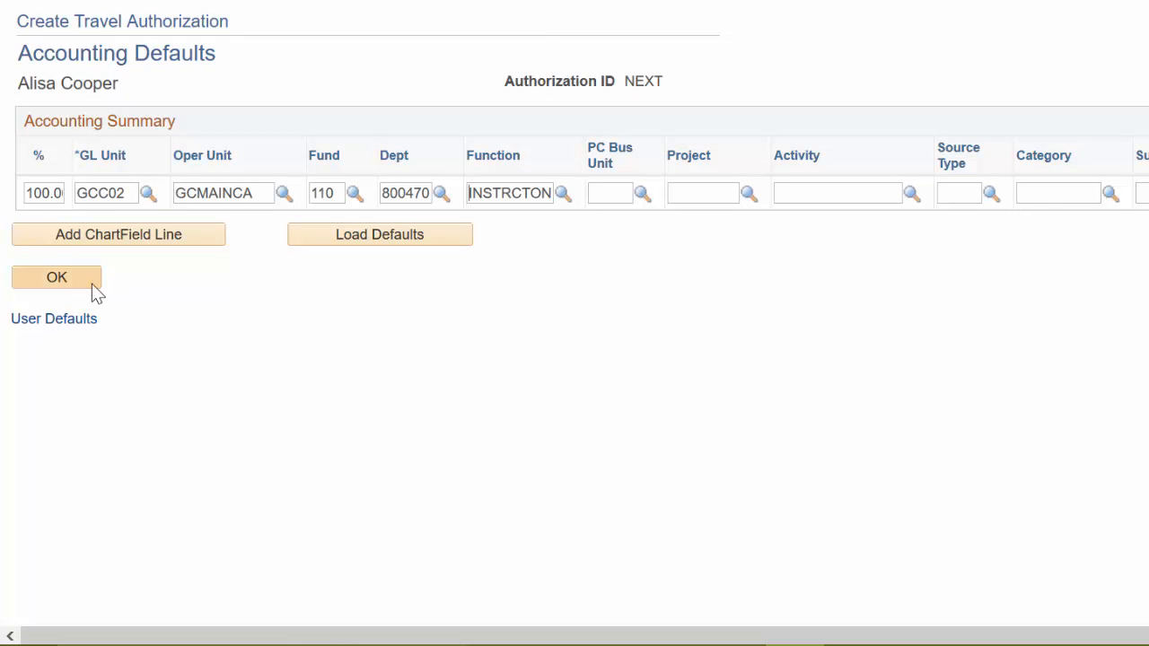
{"action": "left_click", "coordinate": [56, 278]}
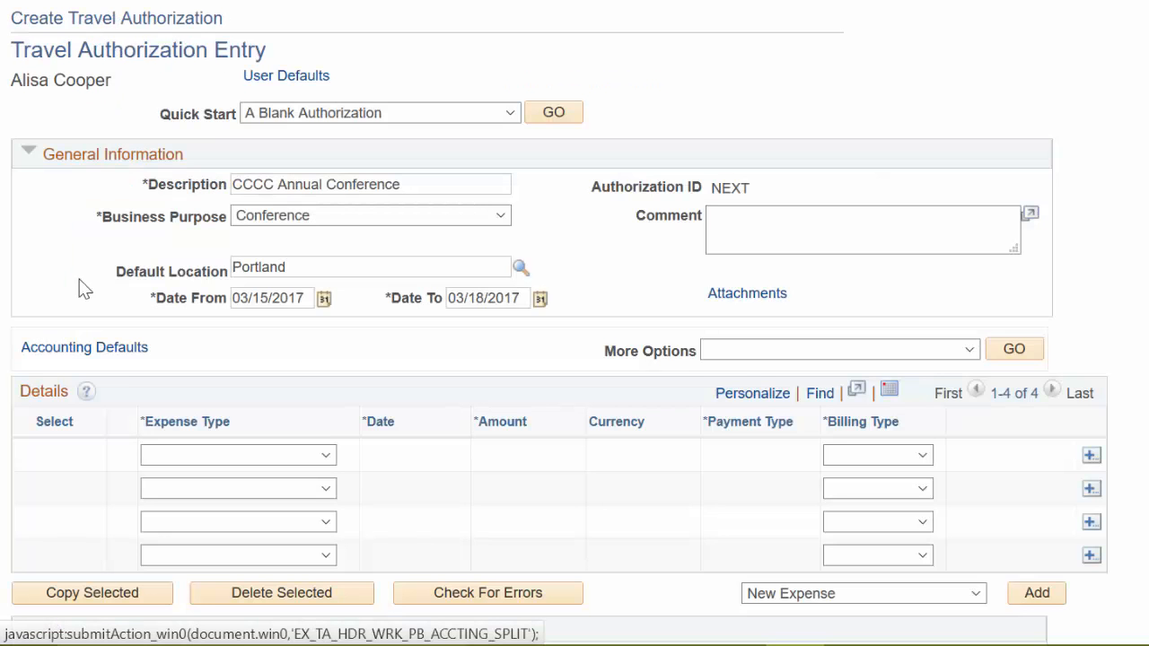
- Add a Lodging expense line dated 03/15/2017
{"action": "scroll", "coordinate": [562, 212], "scroll_direction": "down", "scroll_amount": 1}
{"action": "scroll", "coordinate": [562, 213], "scroll_direction": "down", "scroll_amount": 1}
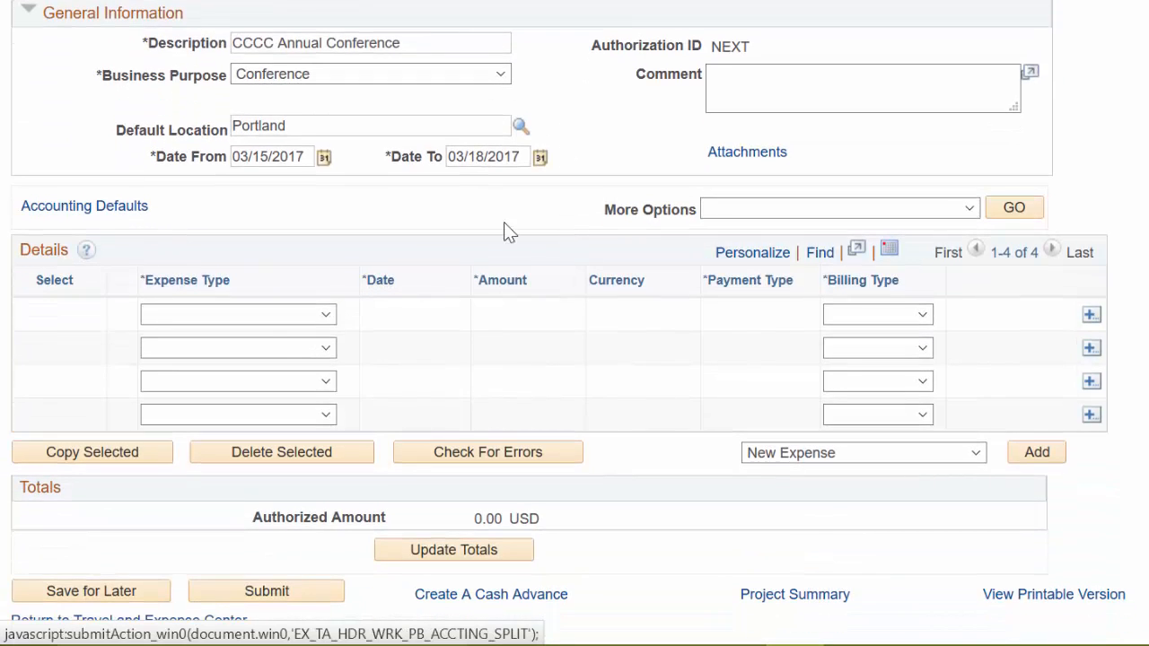
{"action": "left_click", "coordinate": [325, 313]}
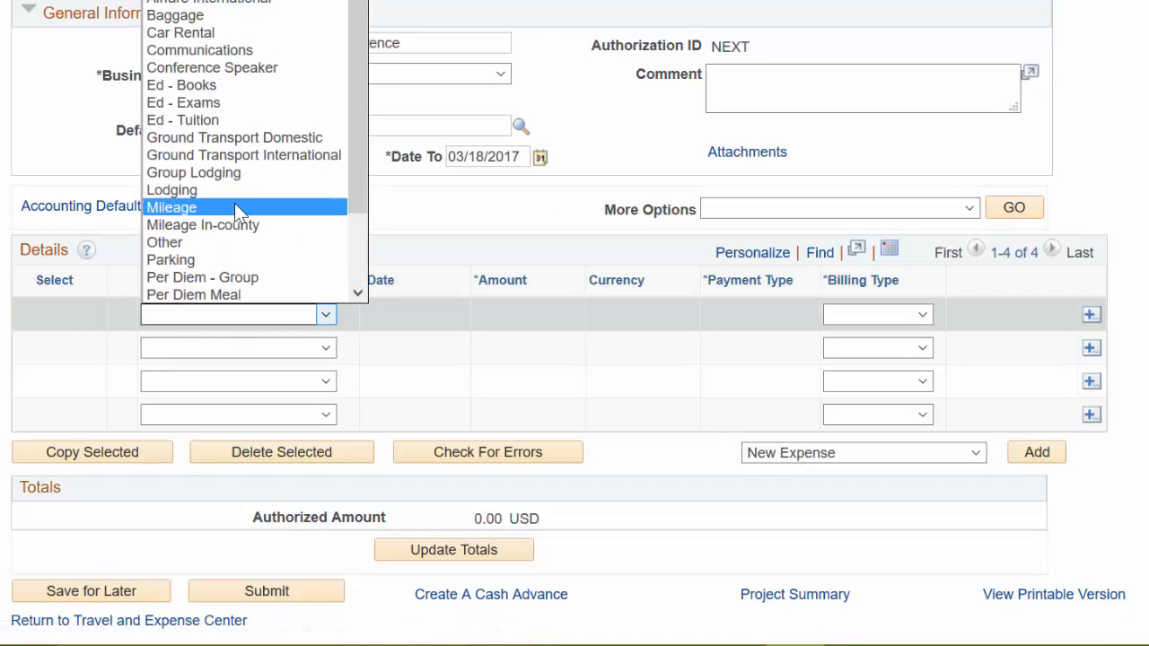
{"action": "left_click", "coordinate": [186, 192]}
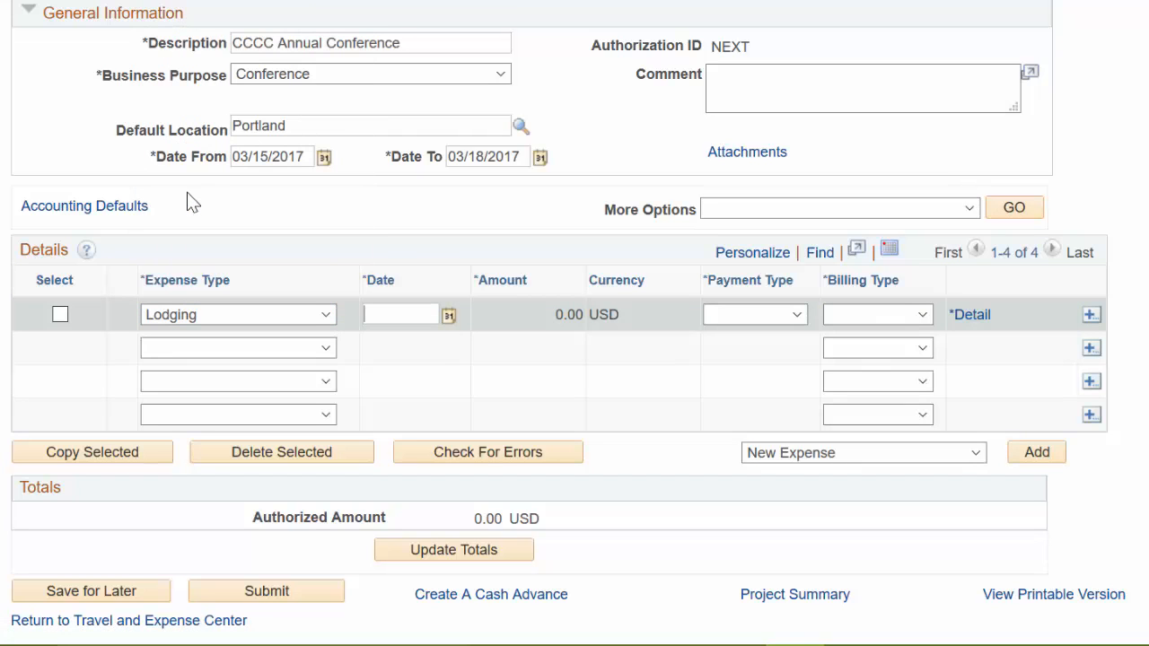
{"action": "left_click", "coordinate": [448, 315]}
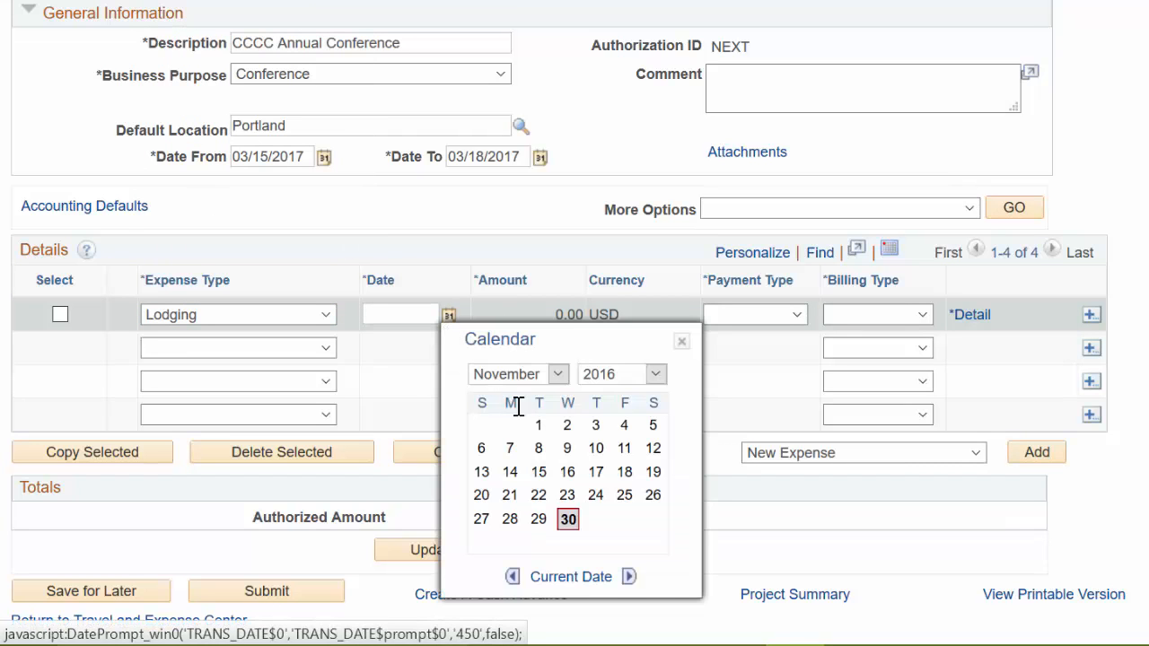
{"action": "left_click", "coordinate": [403, 316]}
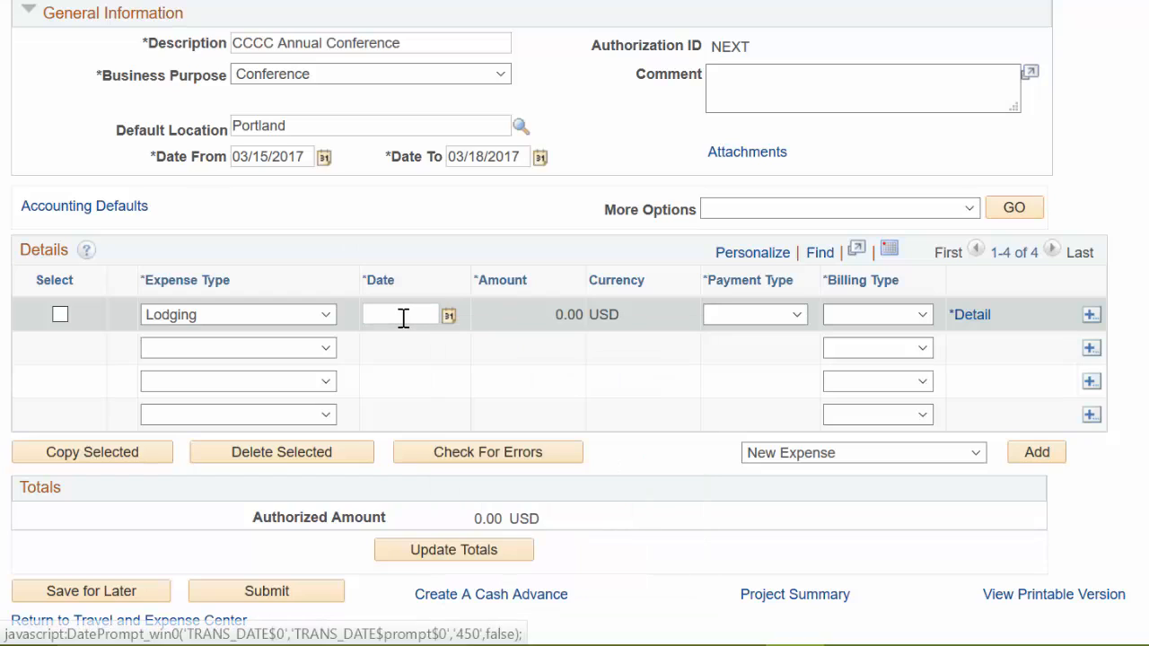
{"action": "type", "text": "03/15/2017"}
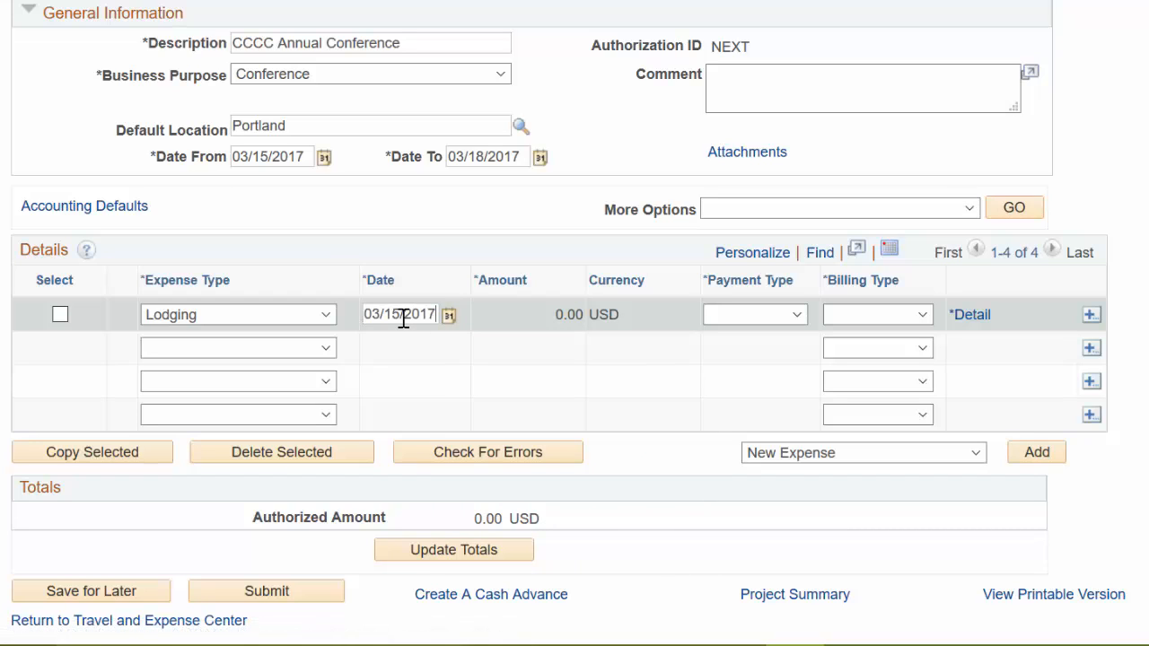
- Set the lodging line's payment type to Empl Reimbursed and billing type to PG Faculty
{"action": "left_click", "coordinate": [796, 316]}
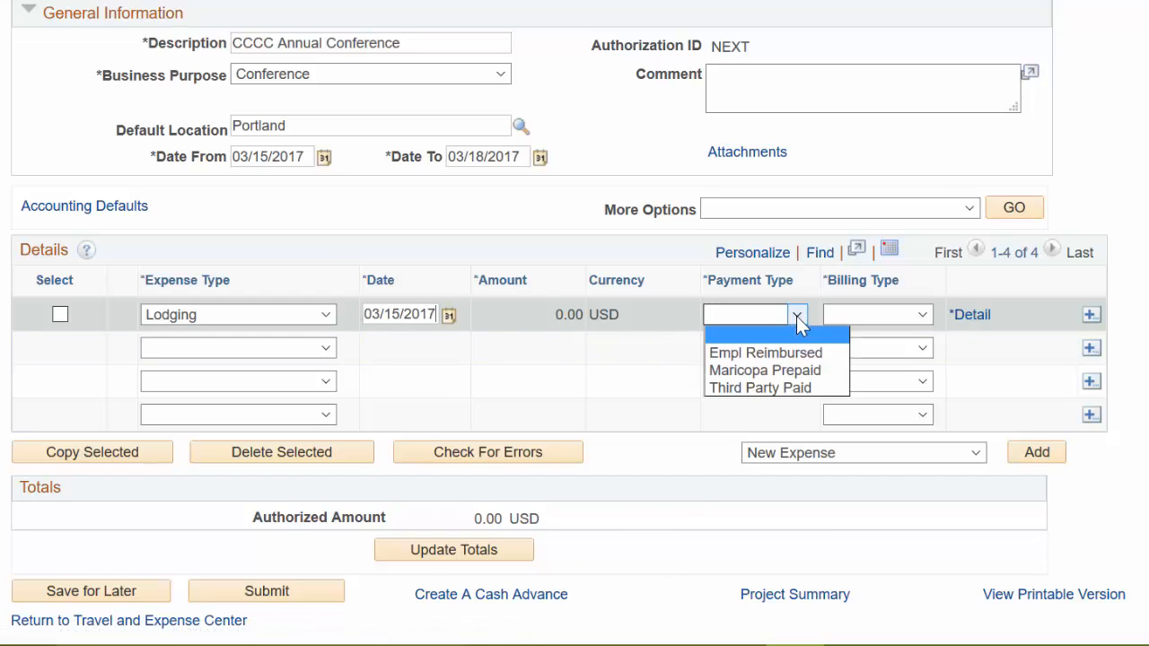
{"action": "left_click", "coordinate": [780, 360]}
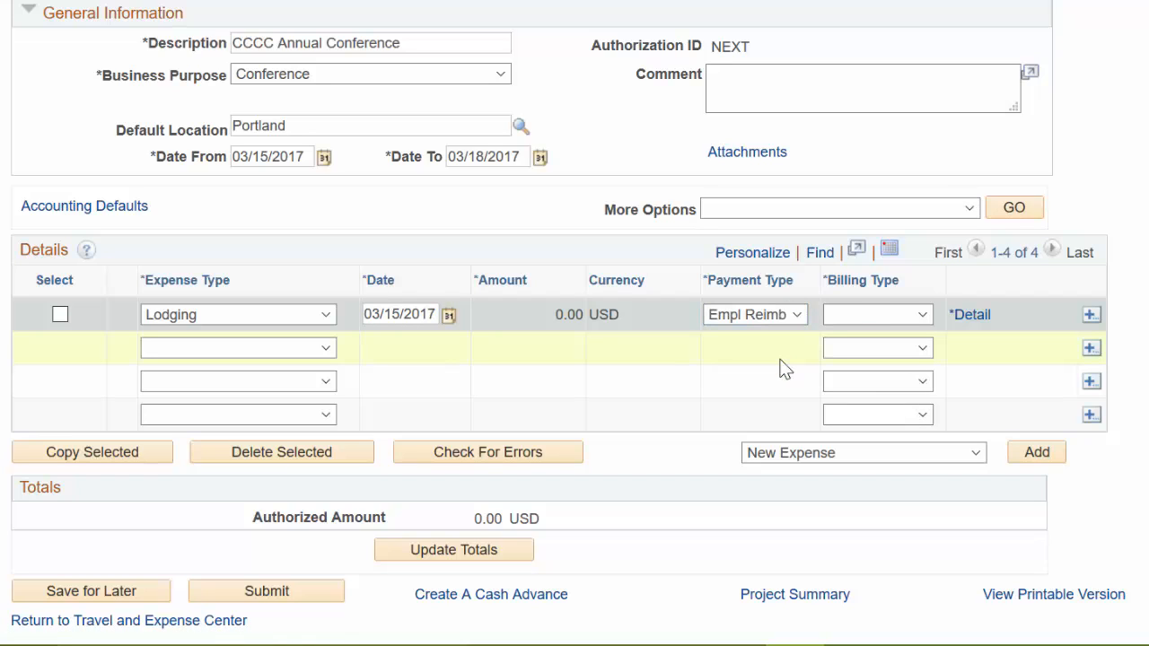
{"action": "left_click", "coordinate": [922, 318]}
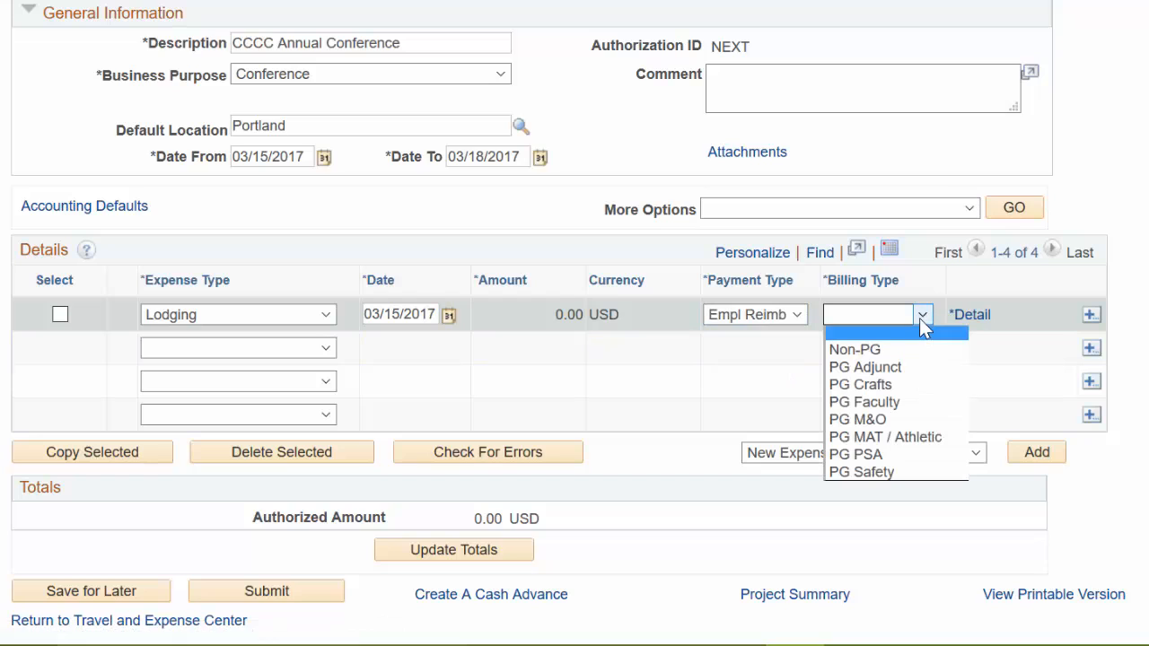
{"action": "left_click", "coordinate": [862, 402]}
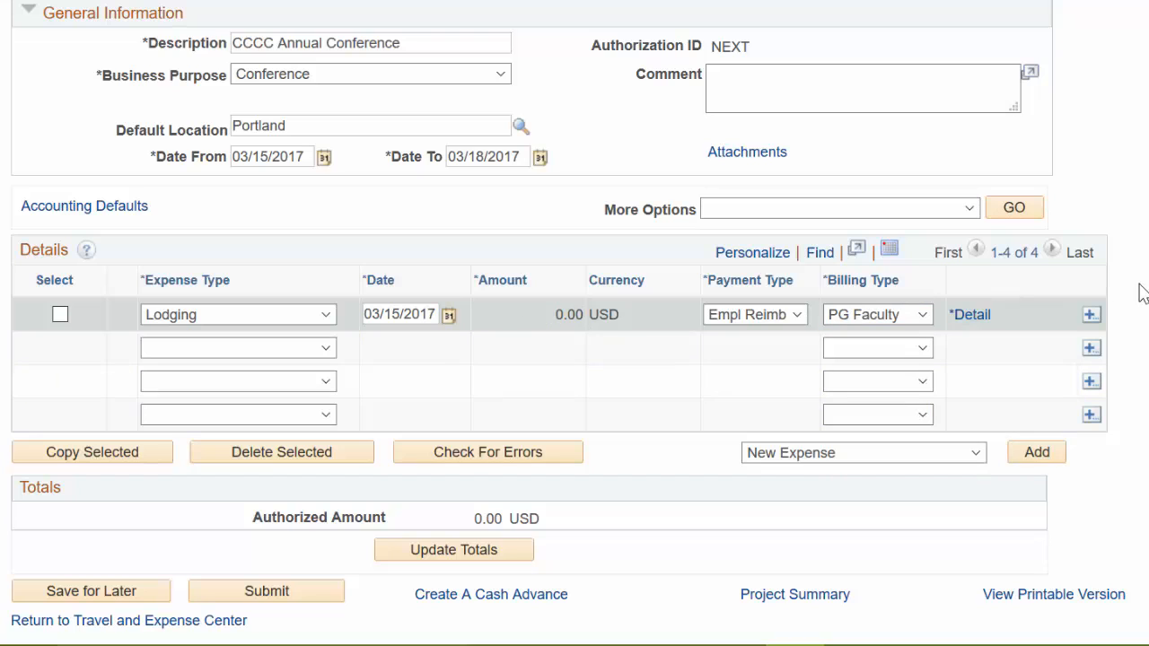
- Open the lodging line's detail and set 3 nights with the description Hotel
{"action": "left_click", "coordinate": [973, 321]}
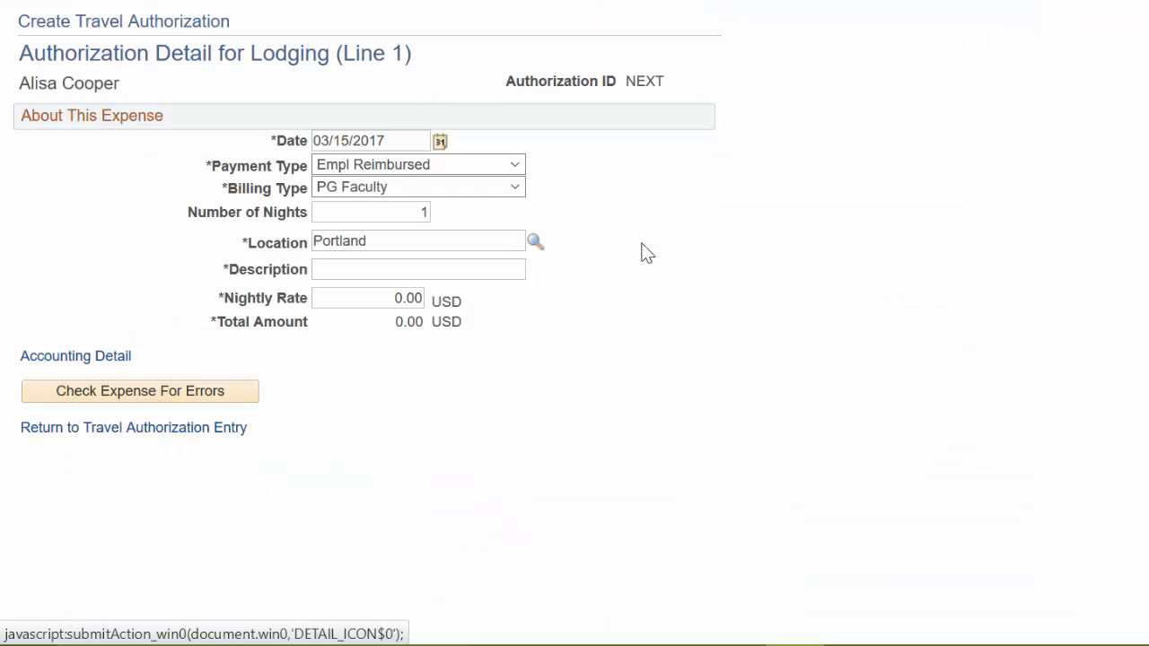
{"action": "left_click_drag", "start_coordinate": [418, 210], "coordinate": [452, 218]}
{"action": "left_click", "coordinate": [353, 270]}
- Check the hotel reservation's nightly cost and open the calculator
{"action": "mouse_move", "coordinate": [496, 644]}
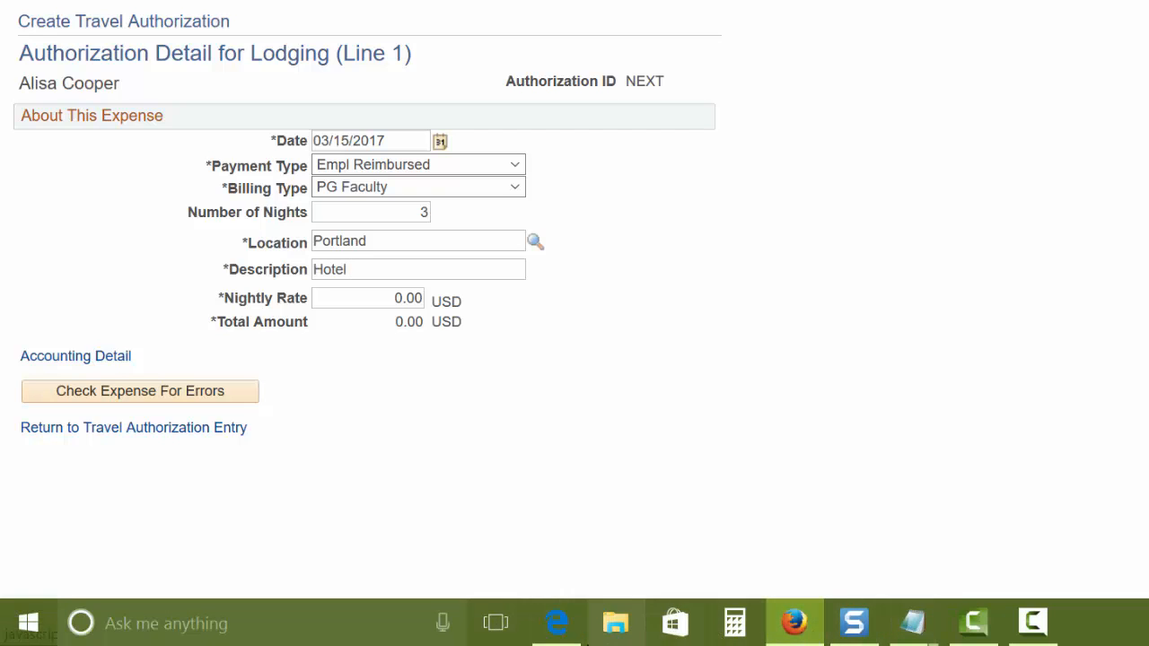
{"action": "left_click", "coordinate": [551, 631]}
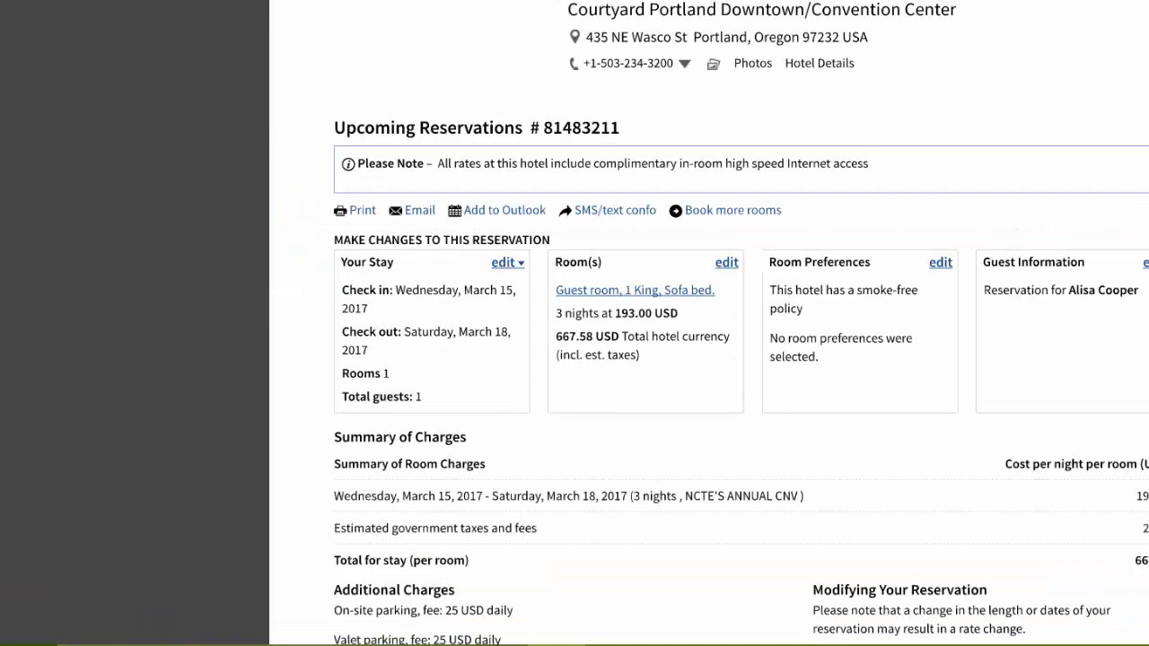
{"action": "scroll", "coordinate": [758, 310], "scroll_direction": "down", "scroll_amount": 1}
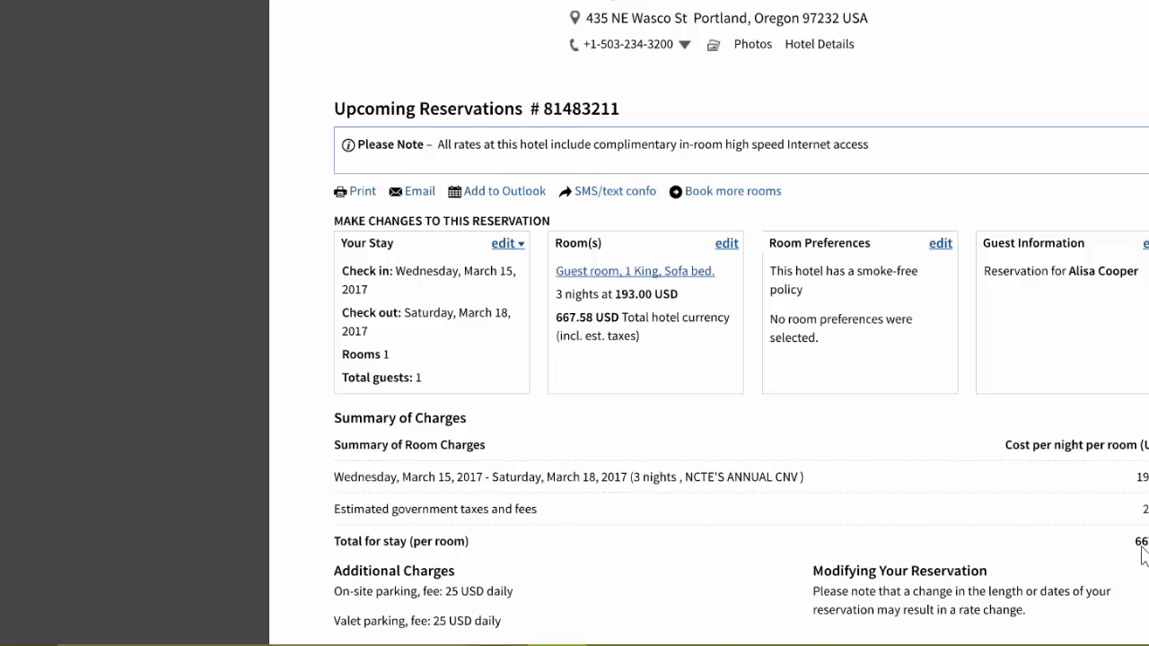
{"action": "left_click", "coordinate": [734, 628]}
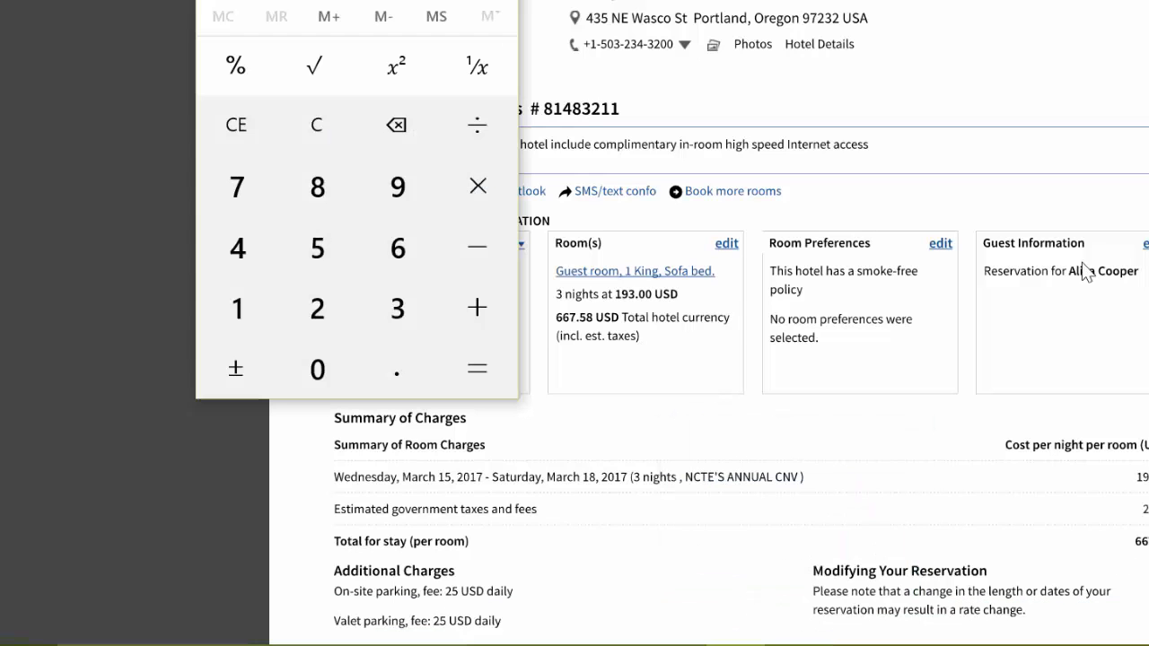
{"action": "left_click", "coordinate": [797, 631]}
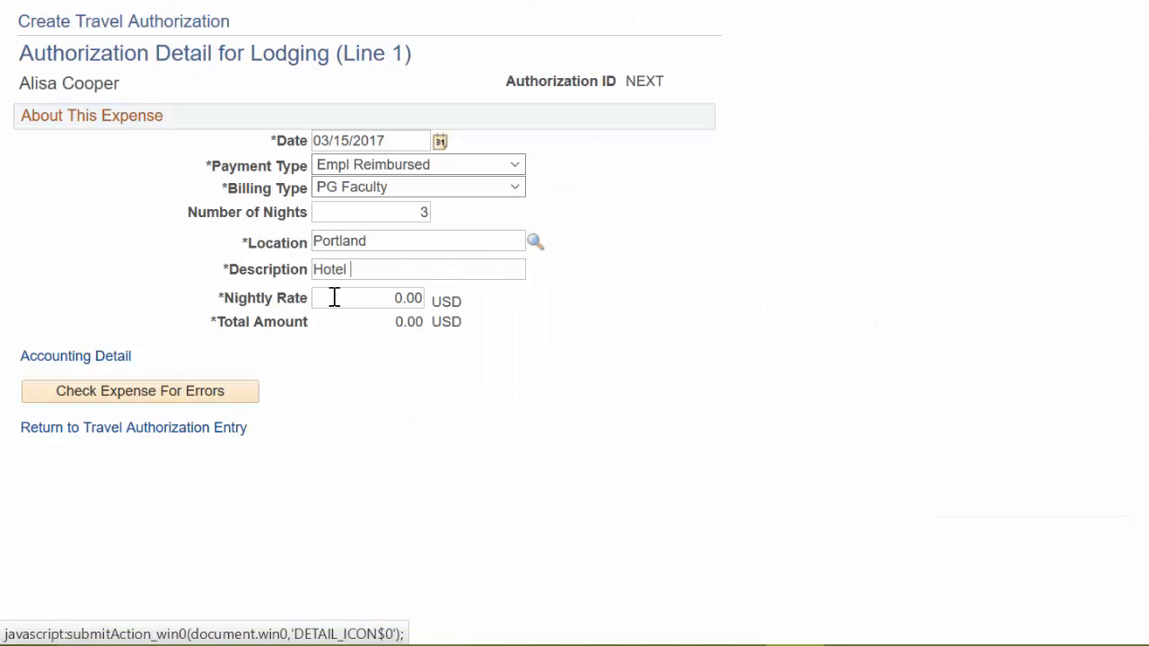
- Set the nightly rate to 222.53 and return to the travel authorization entry
{"action": "left_click_drag", "start_coordinate": [334, 298], "coordinate": [441, 297]}
{"action": "type", "text": "222.53"}
{"action": "left_click", "coordinate": [133, 429]}
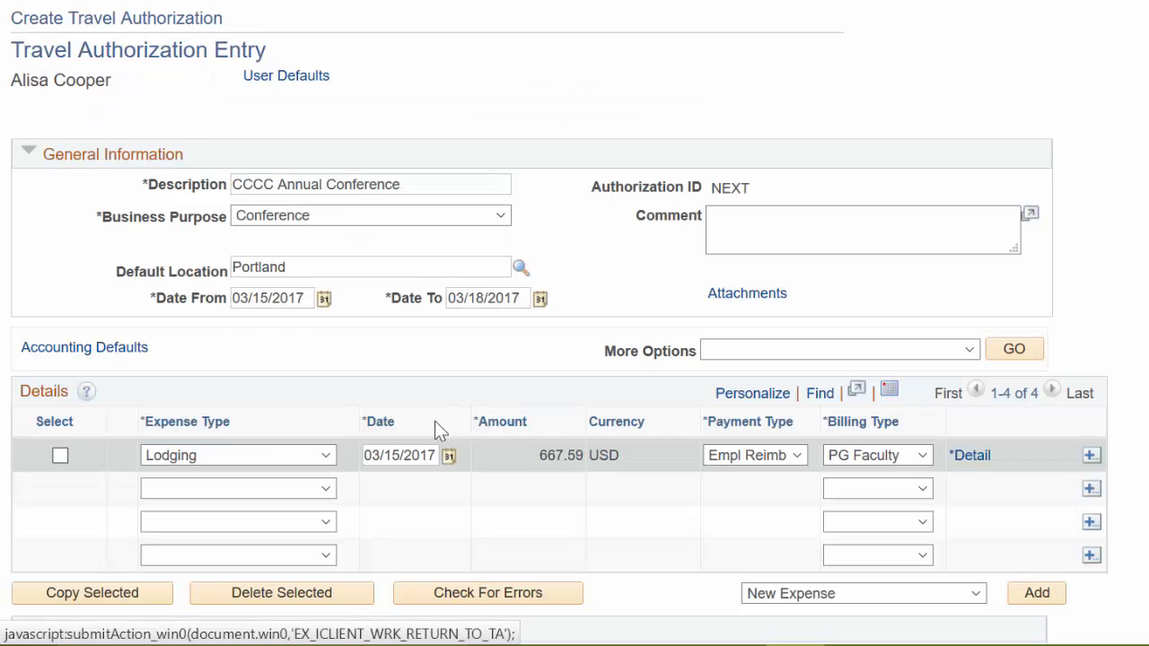
- Add expense lines for Airfare Domestic 340.70, Ground Transport Domestic 75.14 and Registration 230.00
{"action": "left_click_drag", "start_coordinate": [538, 458], "coordinate": [576, 458]}
{"action": "left_click", "coordinate": [549, 421]}
{"action": "scroll", "coordinate": [577, 378], "scroll_direction": "down", "scroll_amount": 2}
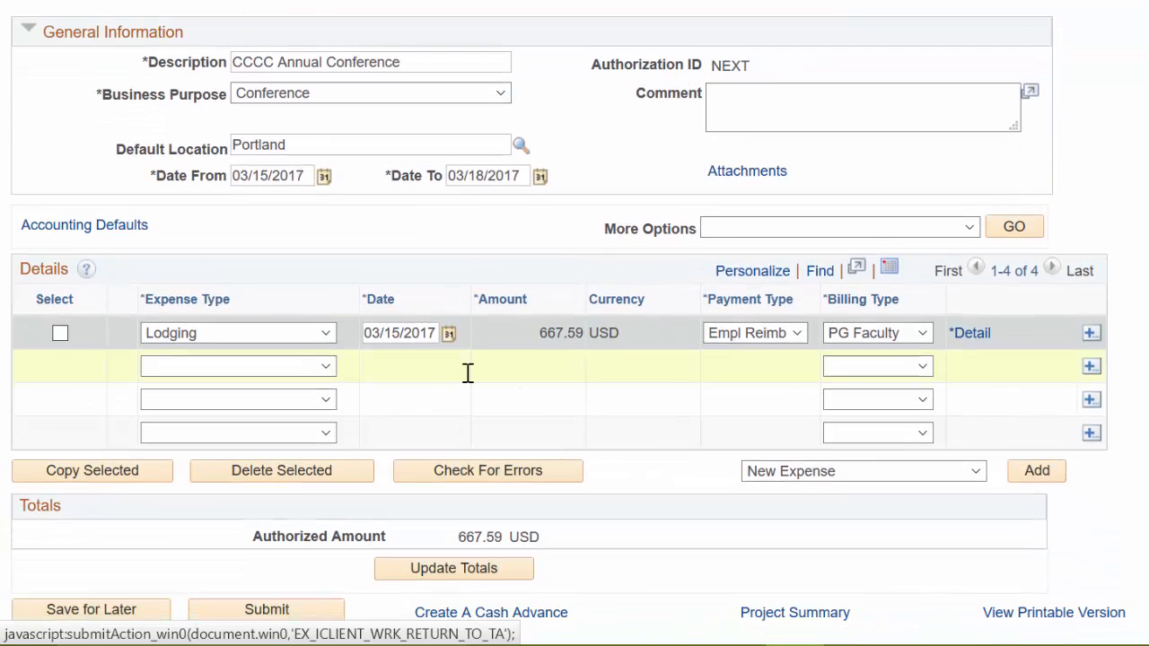
{"action": "left_click", "coordinate": [327, 367]}
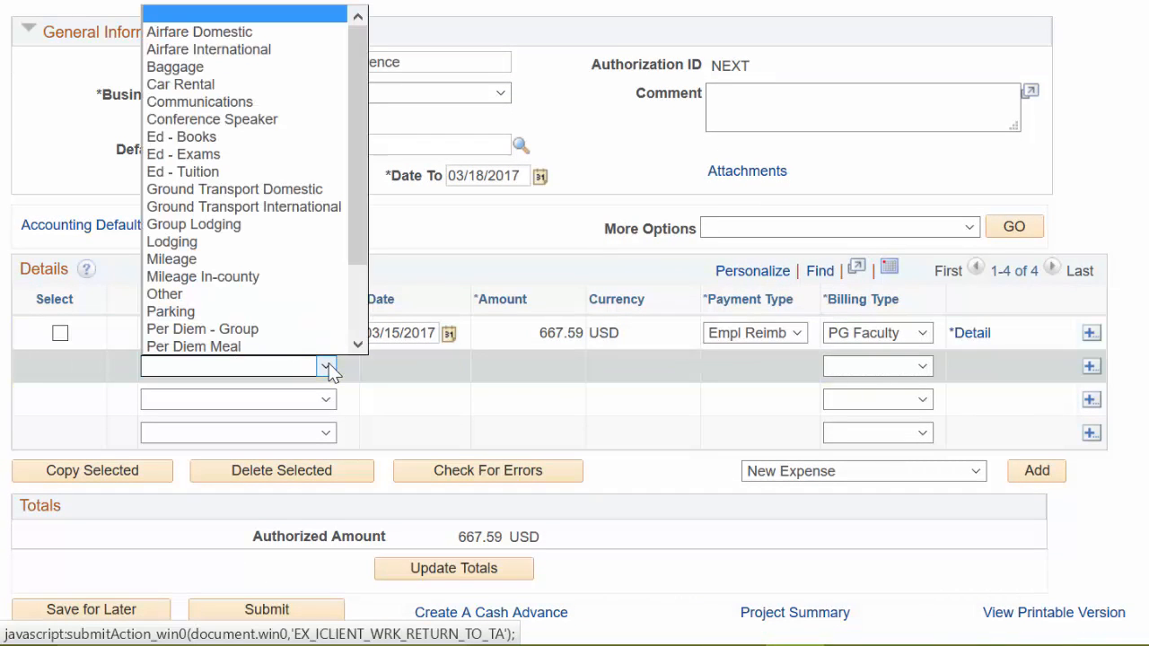
{"action": "left_click", "coordinate": [441, 293]}
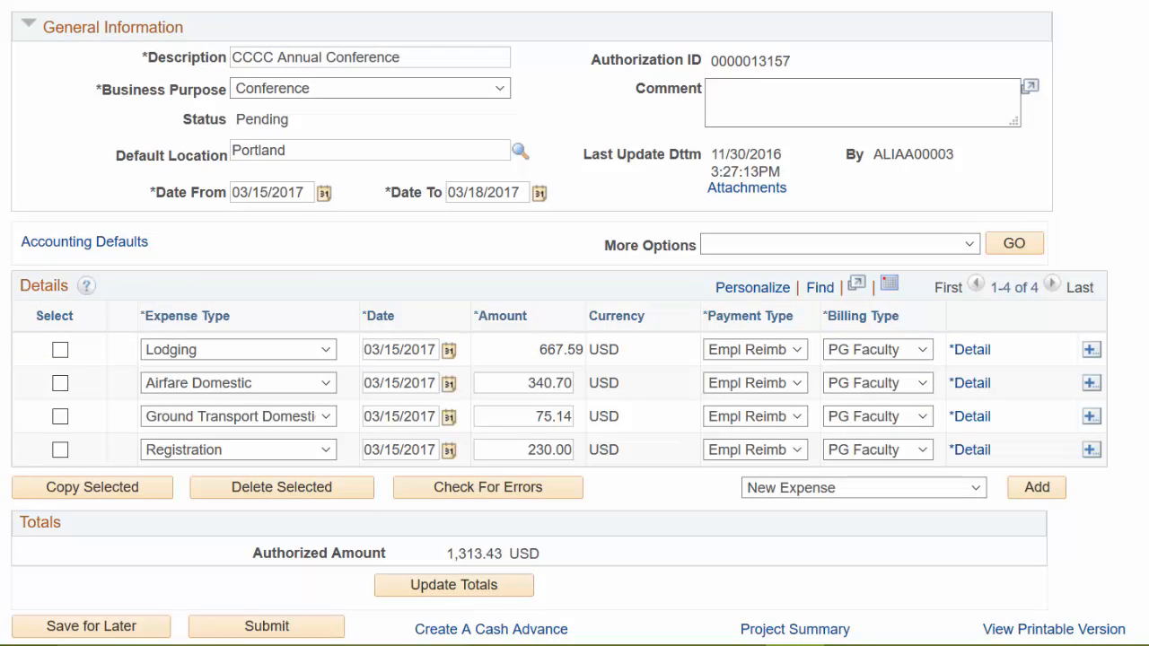
- Open the airfare line's detail to review it, then return to the travel authorization entry
{"action": "left_click", "coordinate": [974, 386]}
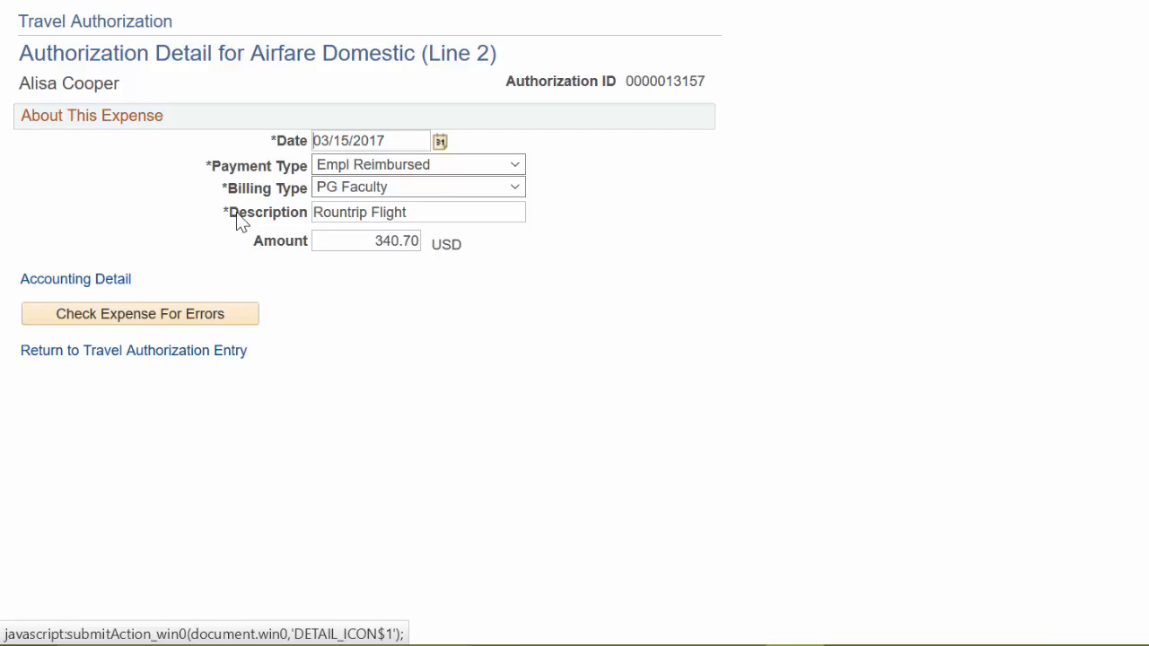
{"action": "left_click", "coordinate": [185, 354]}
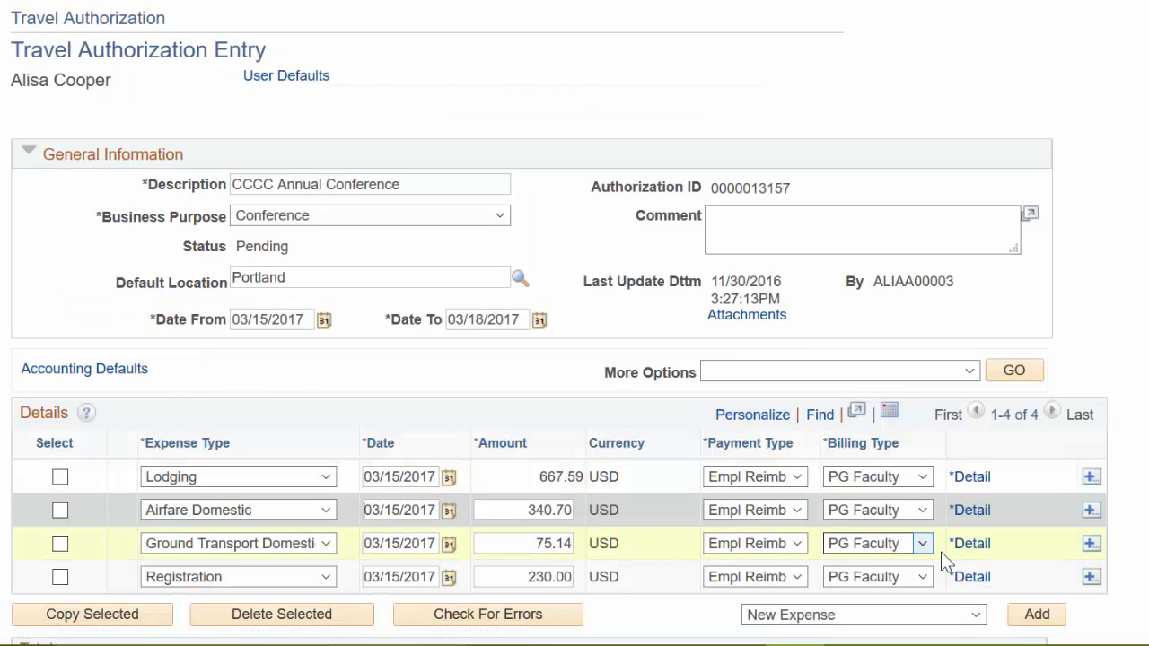
{"action": "scroll", "coordinate": [364, 383], "scroll_direction": "down", "scroll_amount": 3}
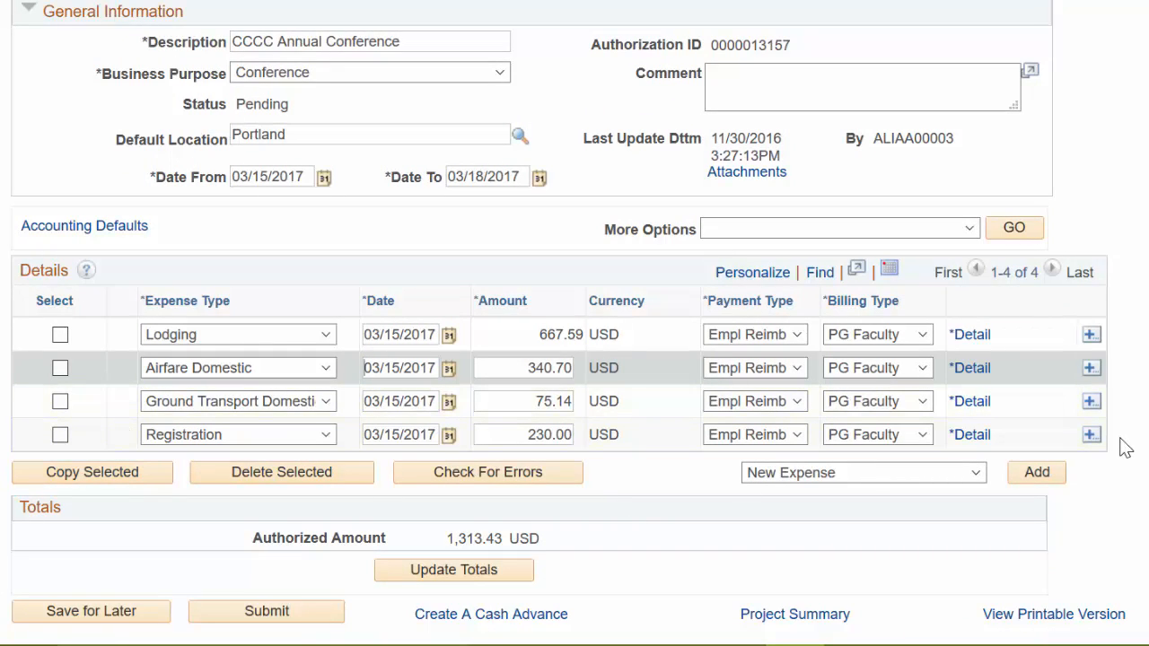
- Insert three new expense rows below the registration line
{"action": "left_click", "coordinate": [1092, 436]}
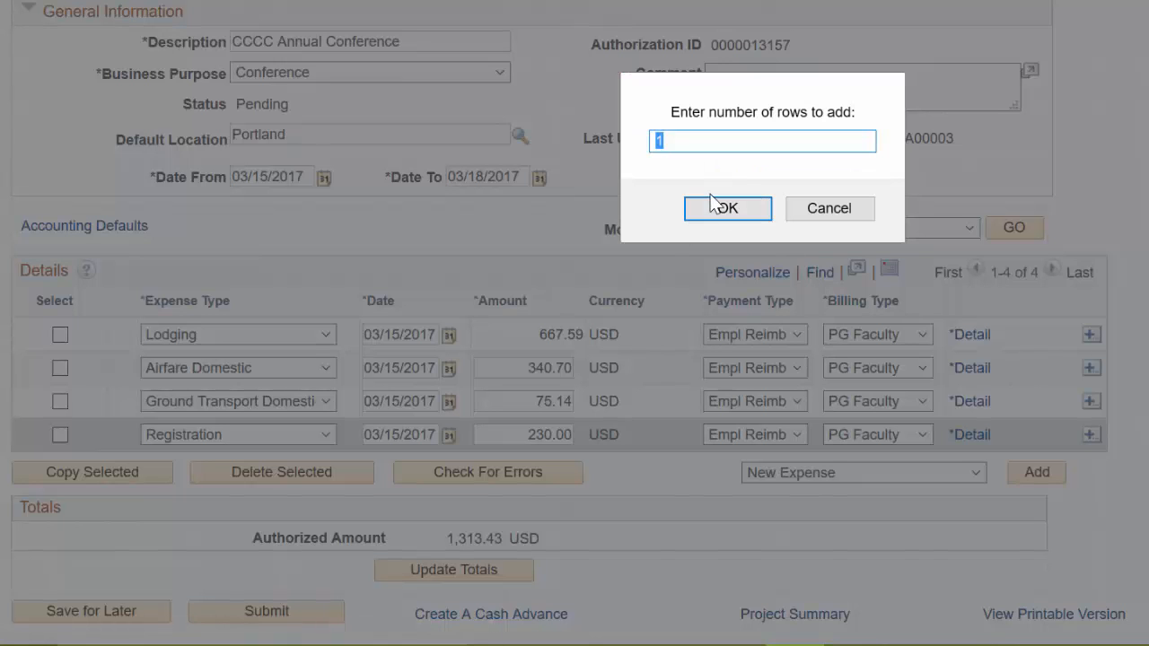
{"action": "type", "text": "3"}
{"action": "left_click", "coordinate": [714, 205]}
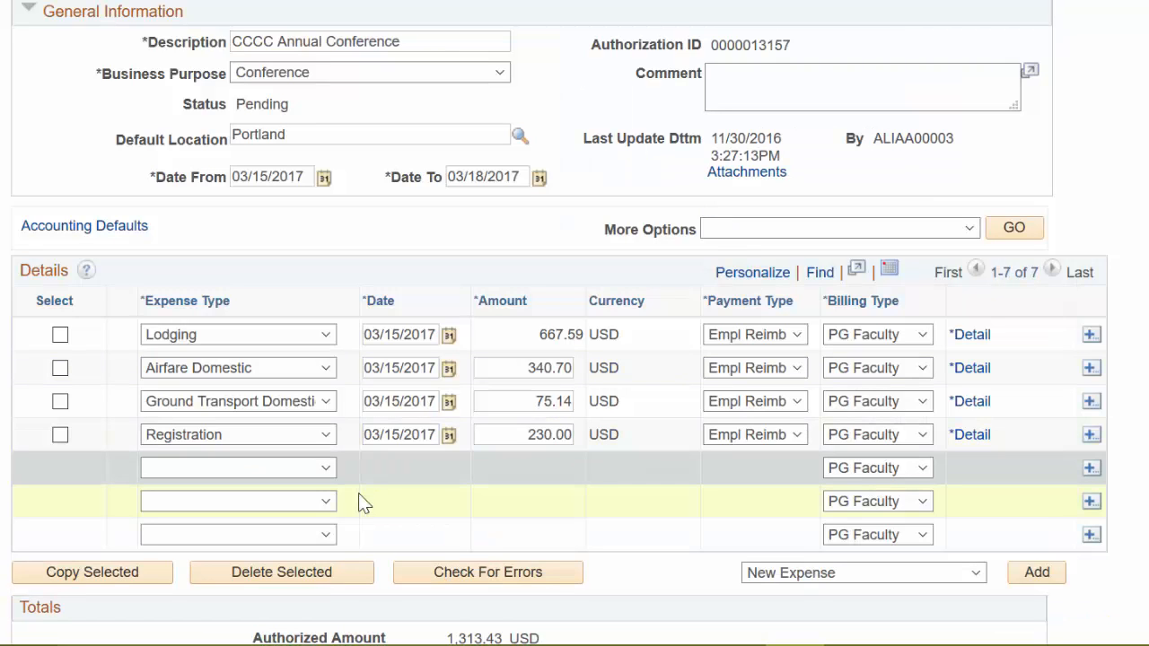
- Set the fifth line's expense type to Per Diem Meal and its payment type to Empl Reimbursed
{"action": "left_click", "coordinate": [325, 469]}
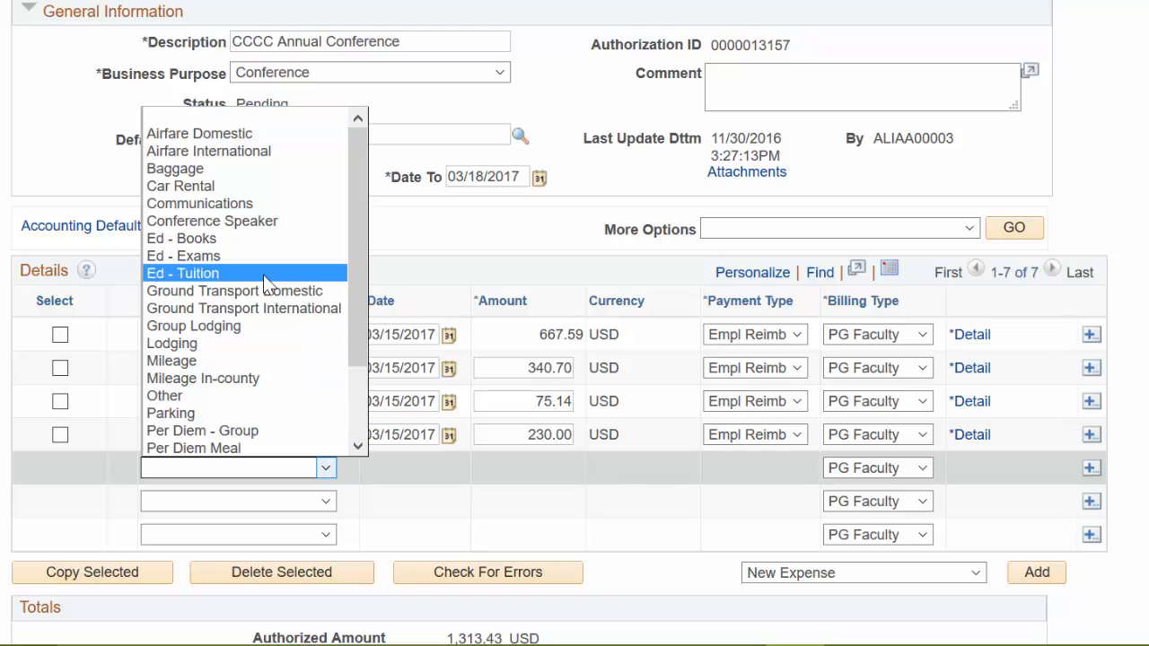
{"action": "left_click", "coordinate": [208, 445]}
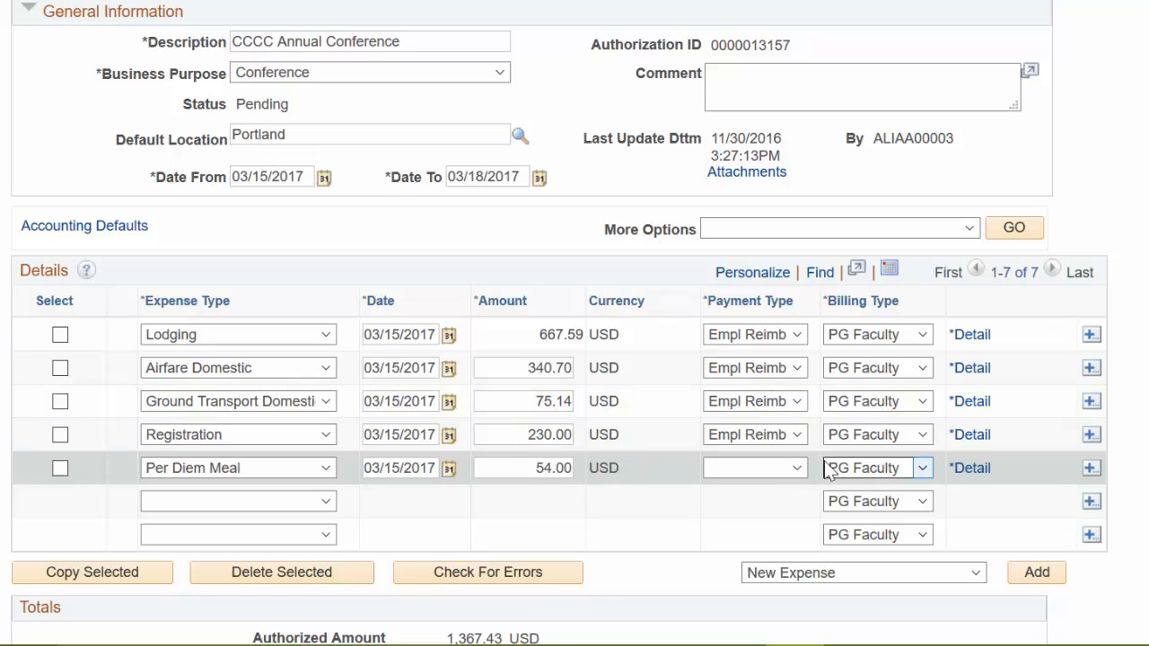
{"action": "left_click", "coordinate": [796, 467]}
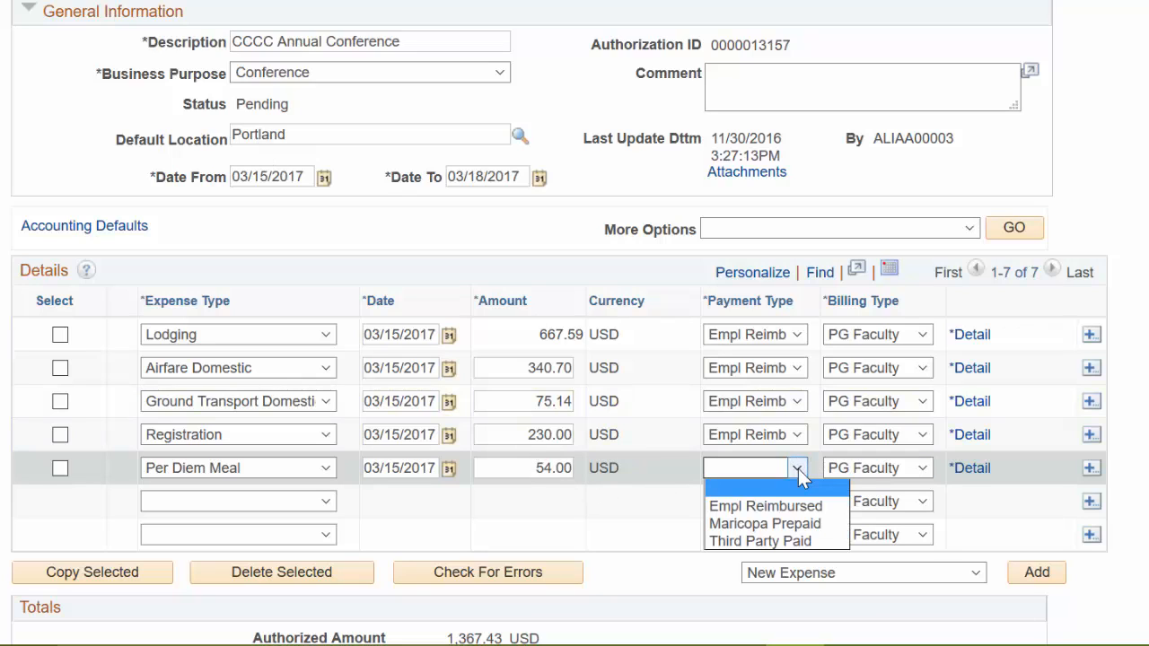
{"action": "left_click", "coordinate": [777, 509]}
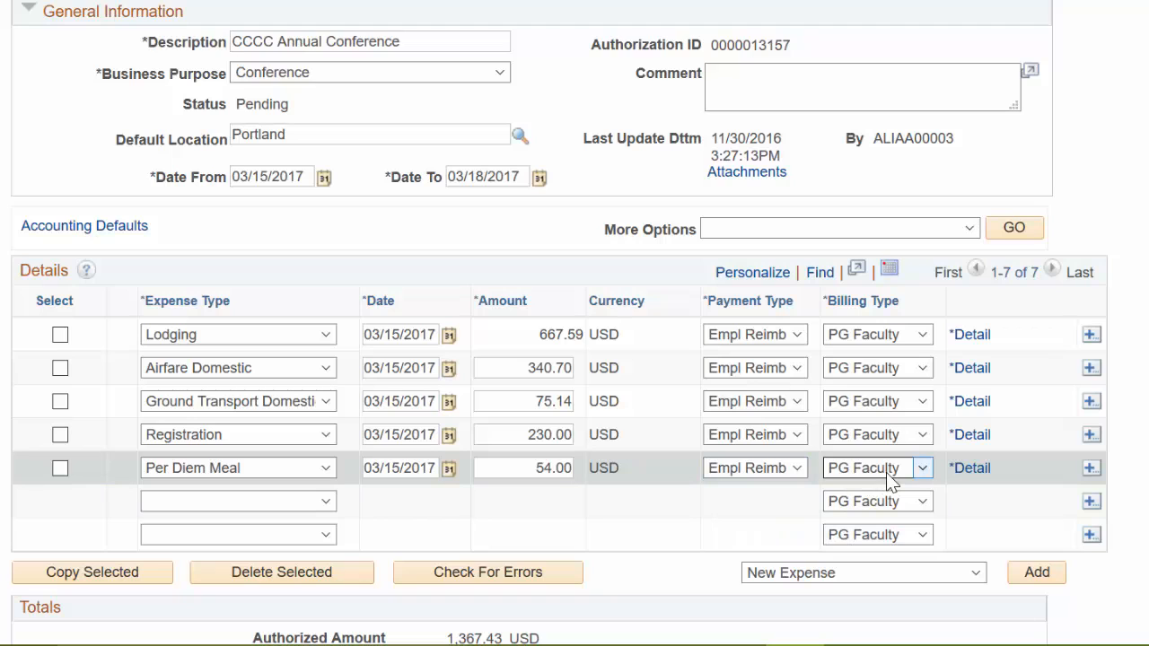
- Open the per diem meal line's detail and return to the entry
{"action": "left_click", "coordinate": [976, 476]}
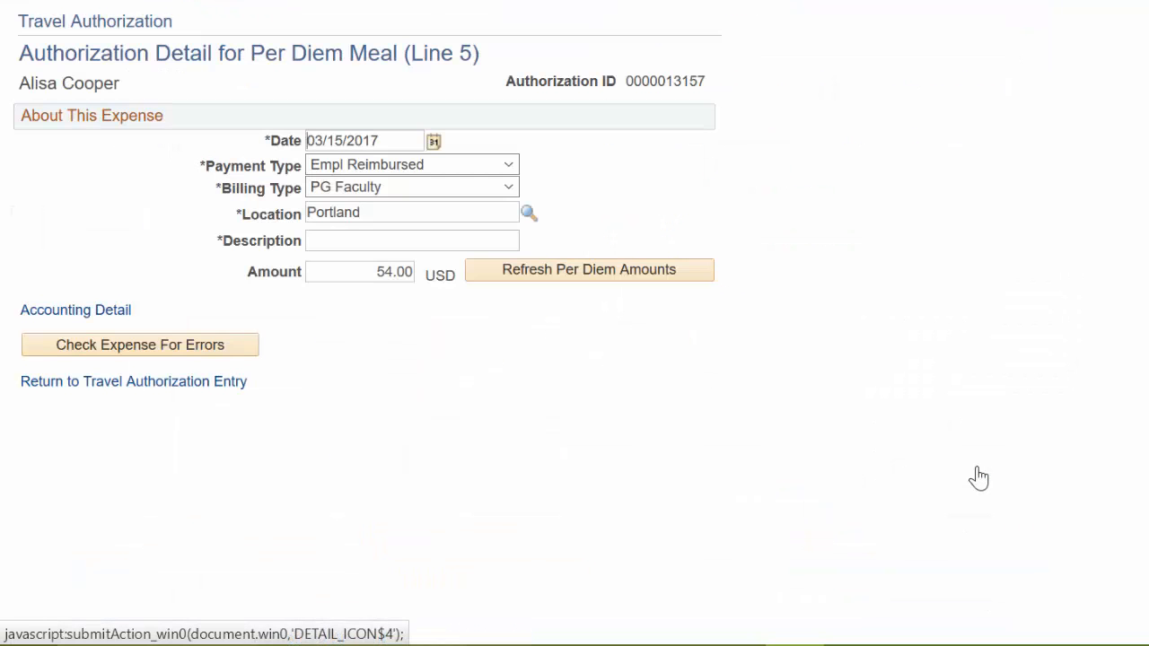
{"action": "left_click", "coordinate": [405, 241]}
{"action": "left_click", "coordinate": [146, 386]}
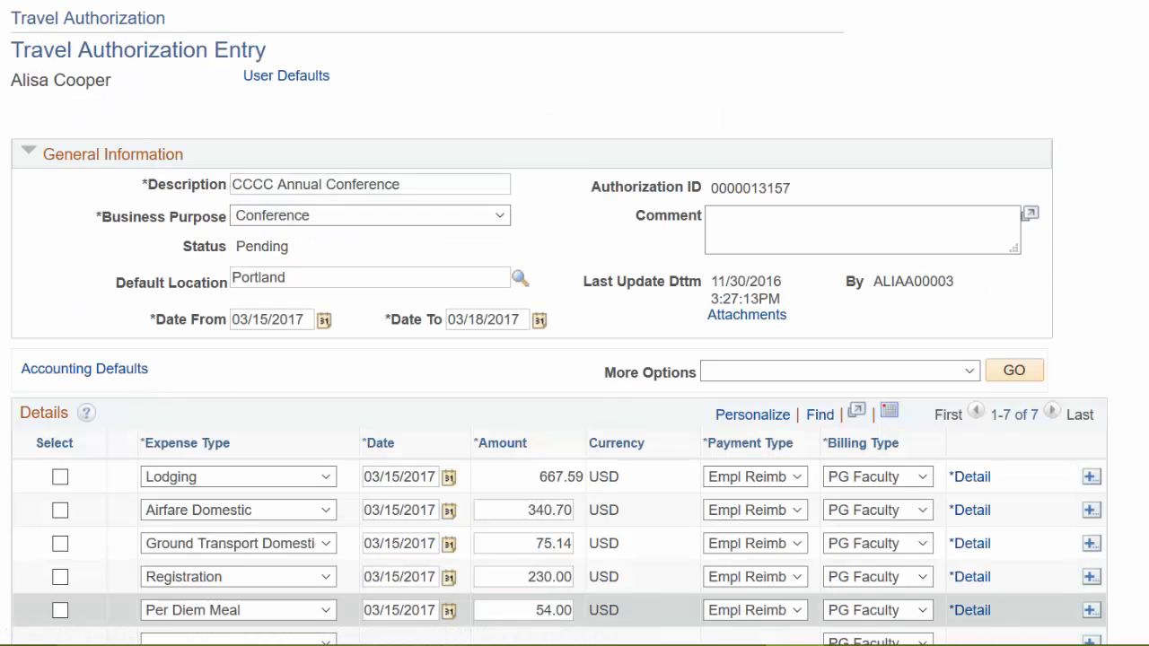
- Add another Per Diem Meal line dated 03/16/2017
{"action": "scroll", "coordinate": [1136, 269], "scroll_direction": "down", "scroll_amount": 5}
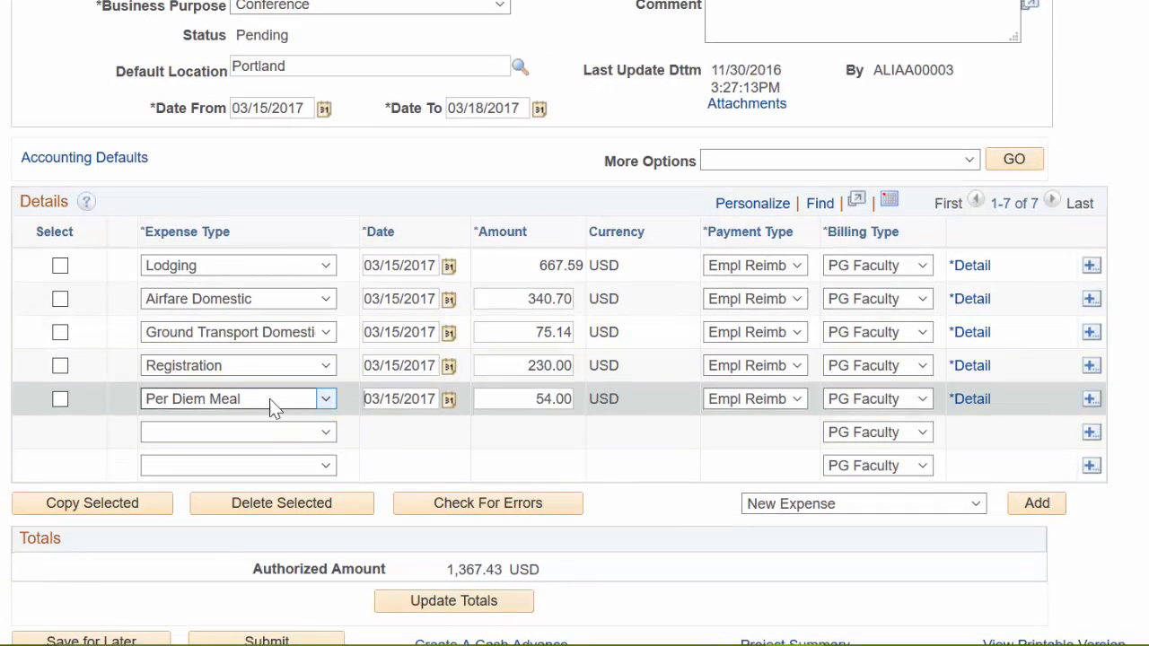
{"action": "left_click", "coordinate": [325, 431]}
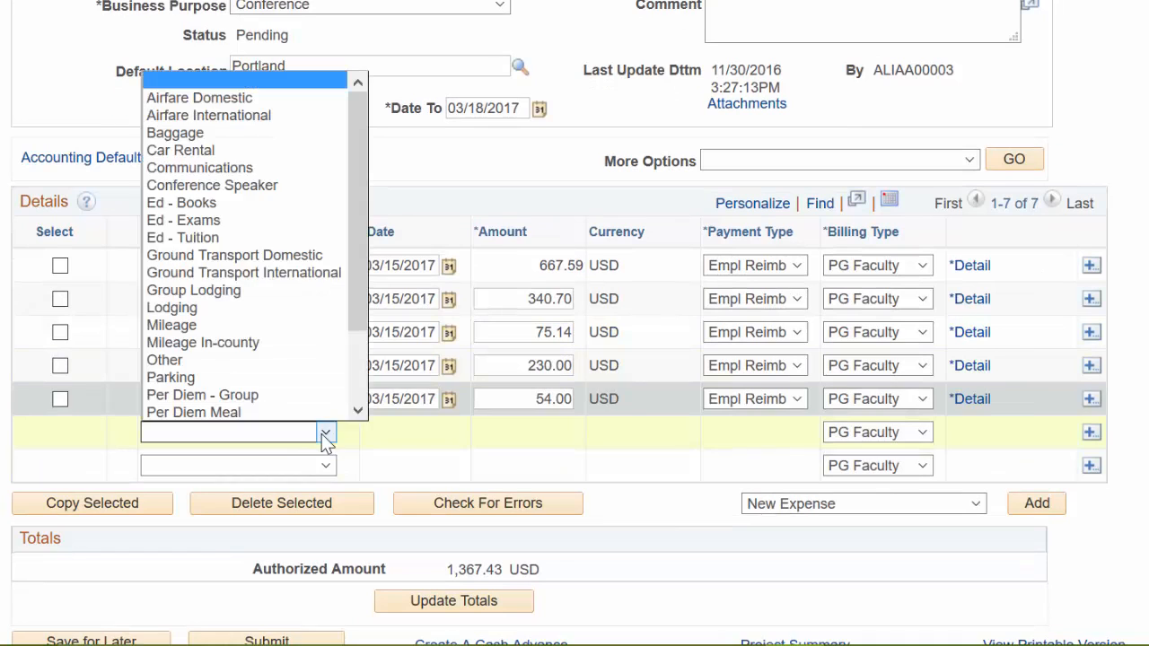
{"action": "left_click", "coordinate": [214, 413]}
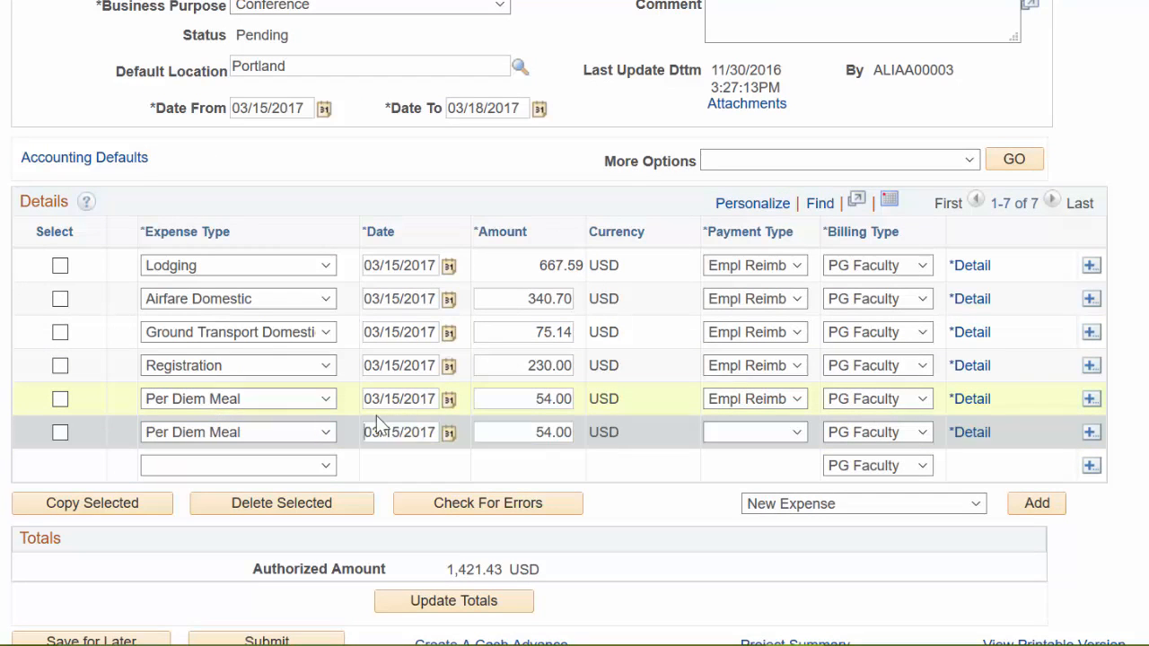
{"action": "left_click_drag", "start_coordinate": [401, 432], "coordinate": [392, 432]}
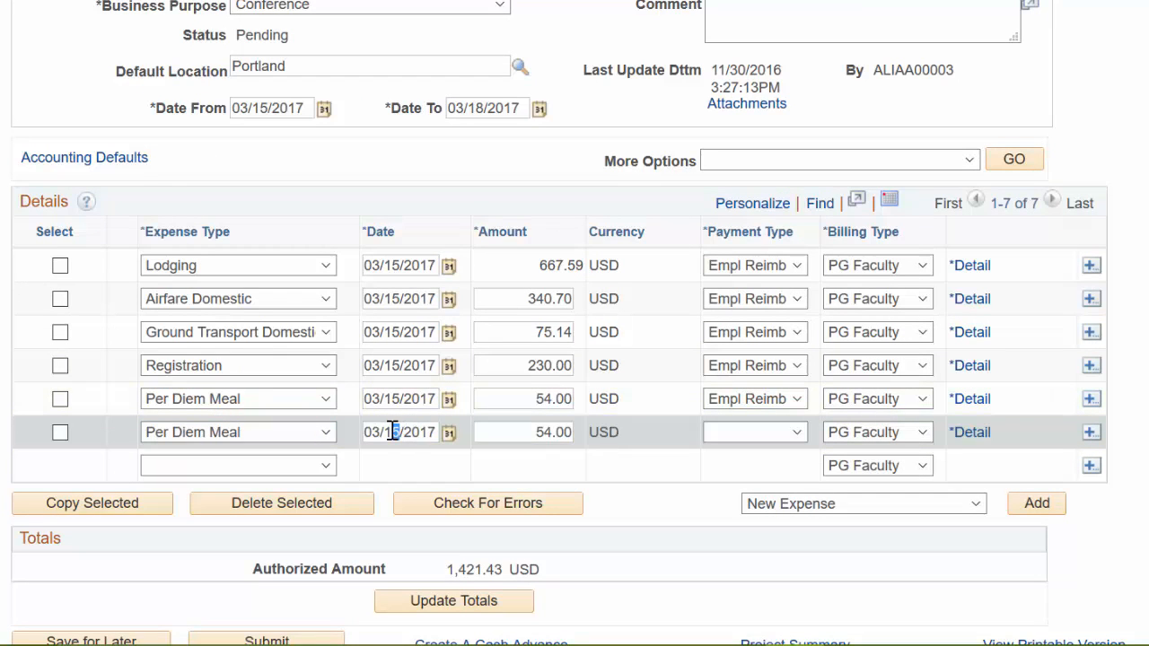
{"action": "type", "text": "6"}
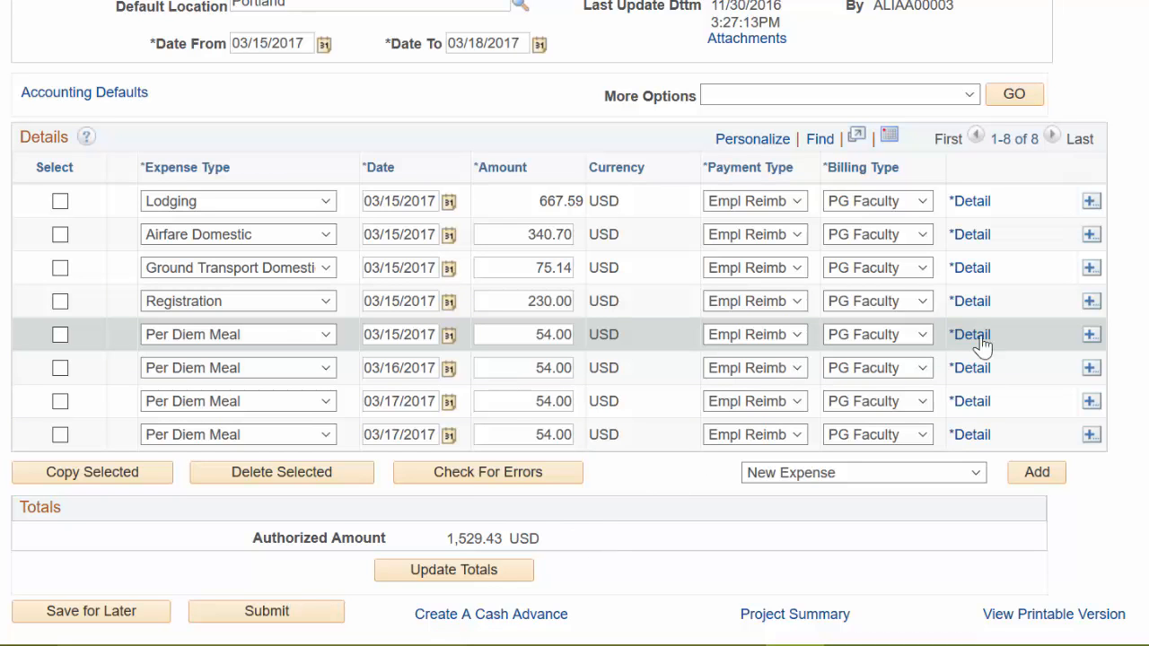
- Copy the six required comment items from the FPG Travel email
{"action": "scroll", "coordinate": [574, 323], "scroll_direction": "up", "scroll_amount": 3}
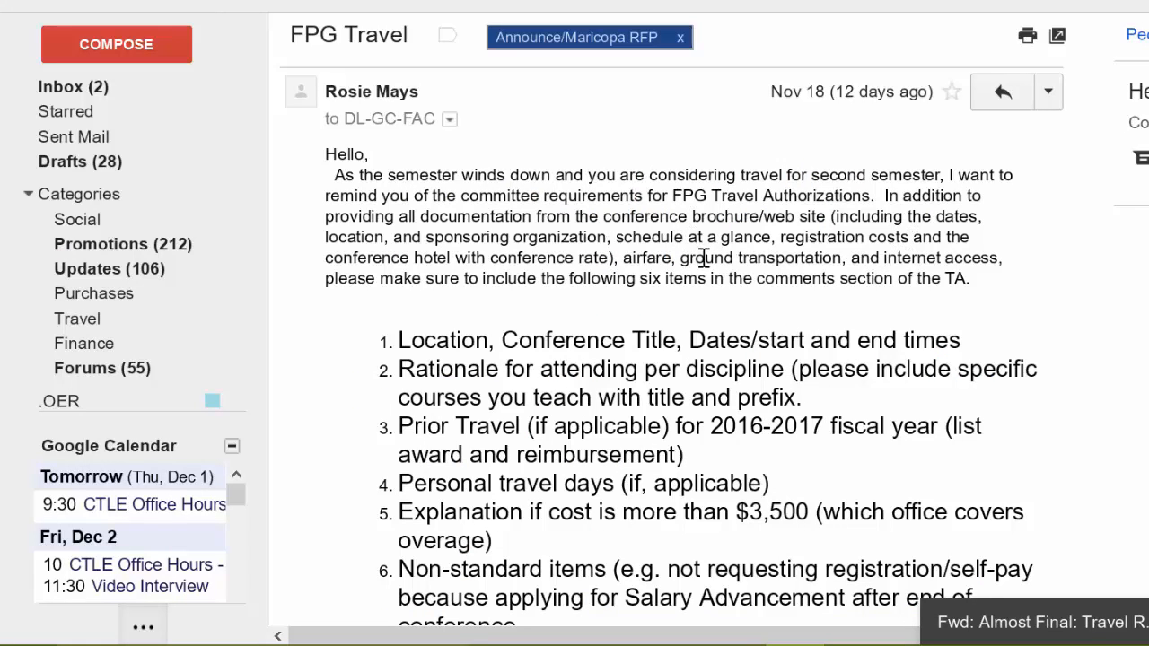
{"action": "scroll", "coordinate": [708, 259], "scroll_direction": "down", "scroll_amount": 2}
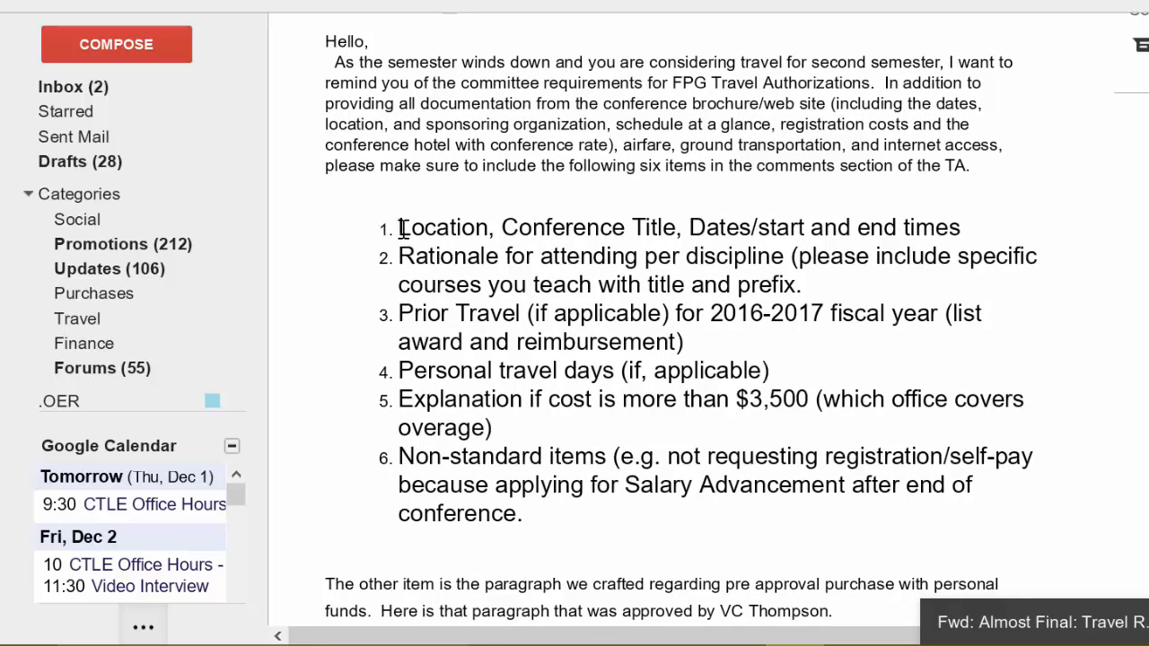
{"action": "left_click_drag", "start_coordinate": [401, 228], "coordinate": [534, 513]}
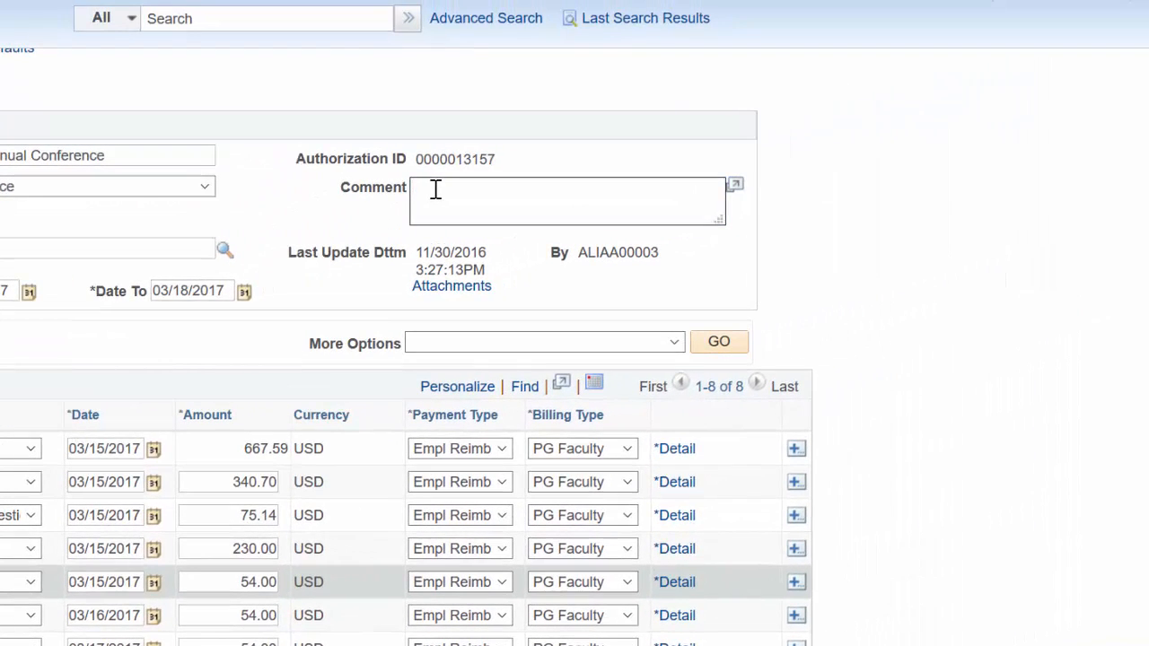
- Paste the requirements list into the Comment field and enlarge the field
{"action": "left_click", "coordinate": [435, 189]}
{"action": "type", "text": "registration/self-pay because applying for Salary Advancement after end of conference."}
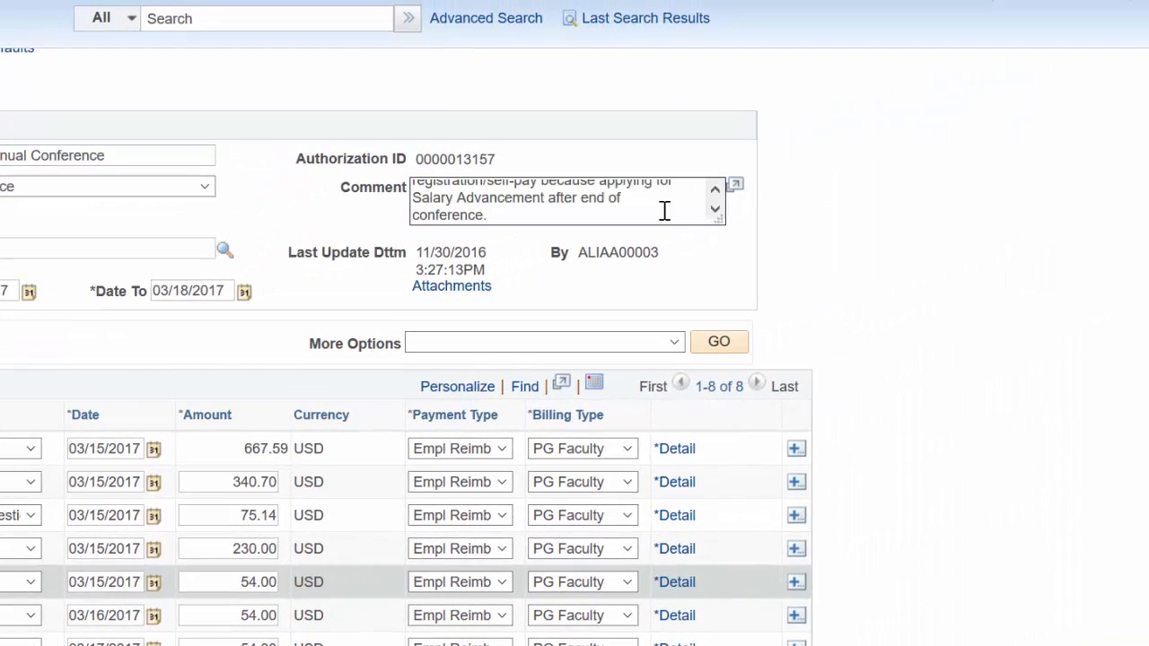
{"action": "left_click_drag", "start_coordinate": [720, 218], "coordinate": [769, 388]}
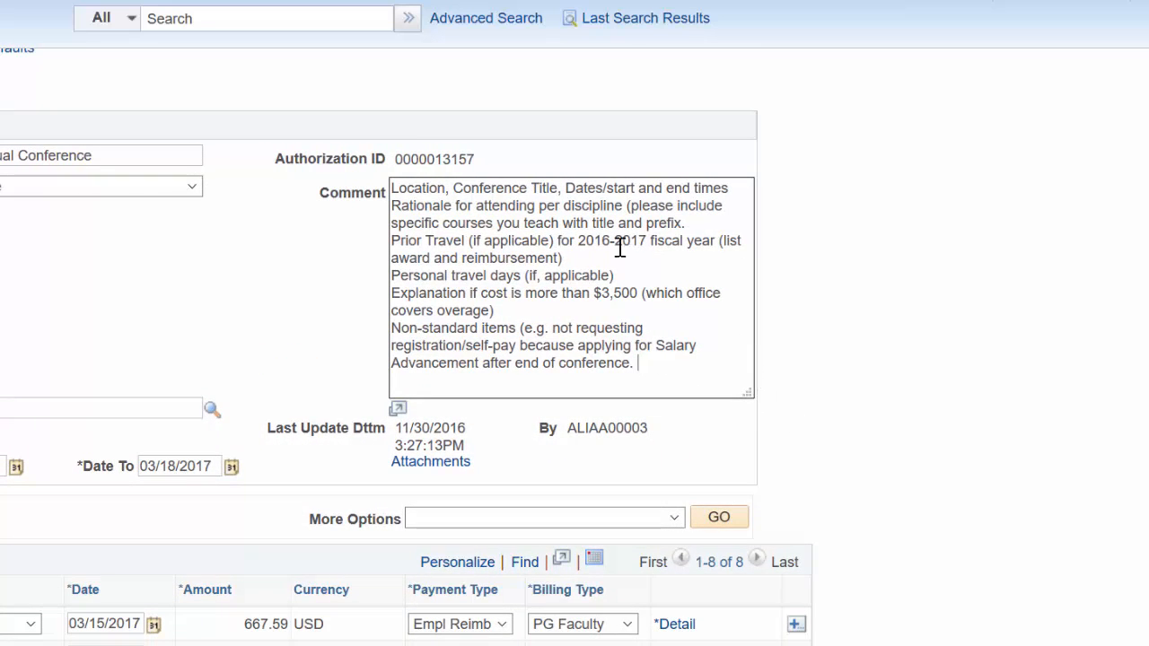
- Replace the first comment line with Portland, OR, CCCC Annual, 3/15-3/18/2017 8:30am-1:45pm
{"action": "left_click", "coordinate": [392, 187]}
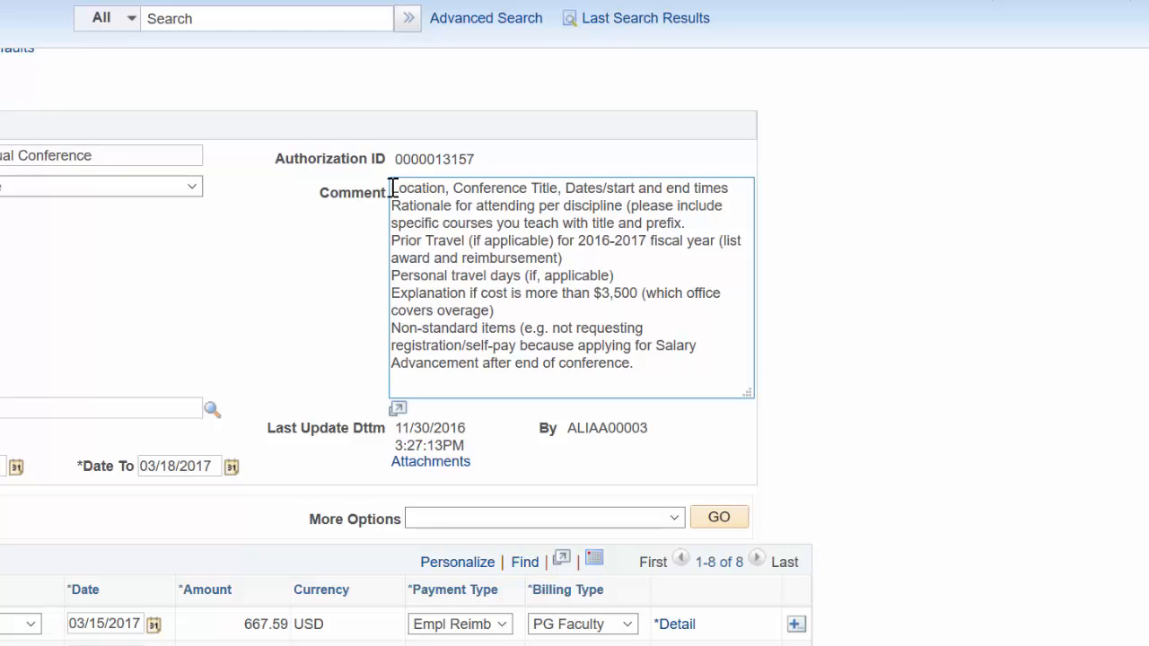
{"action": "left_click_drag", "start_coordinate": [393, 188], "coordinate": [447, 187]}
{"action": "type", "text": "P"}
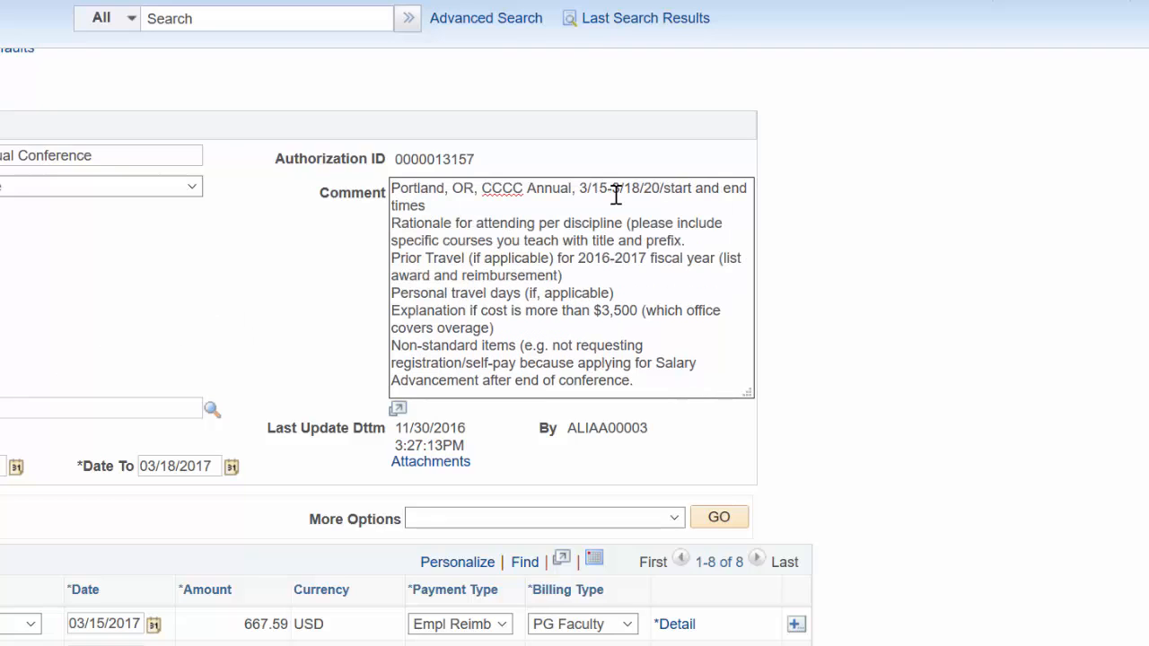
{"action": "type", "text": "17"}
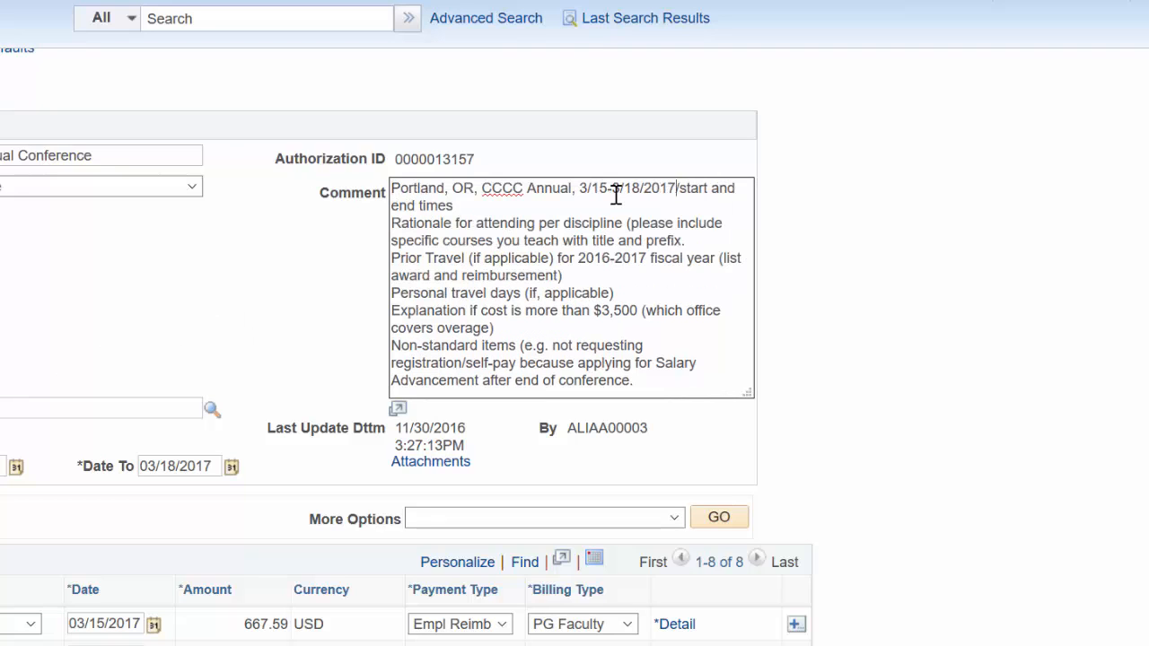
{"action": "left_click_drag", "start_coordinate": [676, 189], "coordinate": [696, 201]}
{"action": "type", "text": "8:30"}
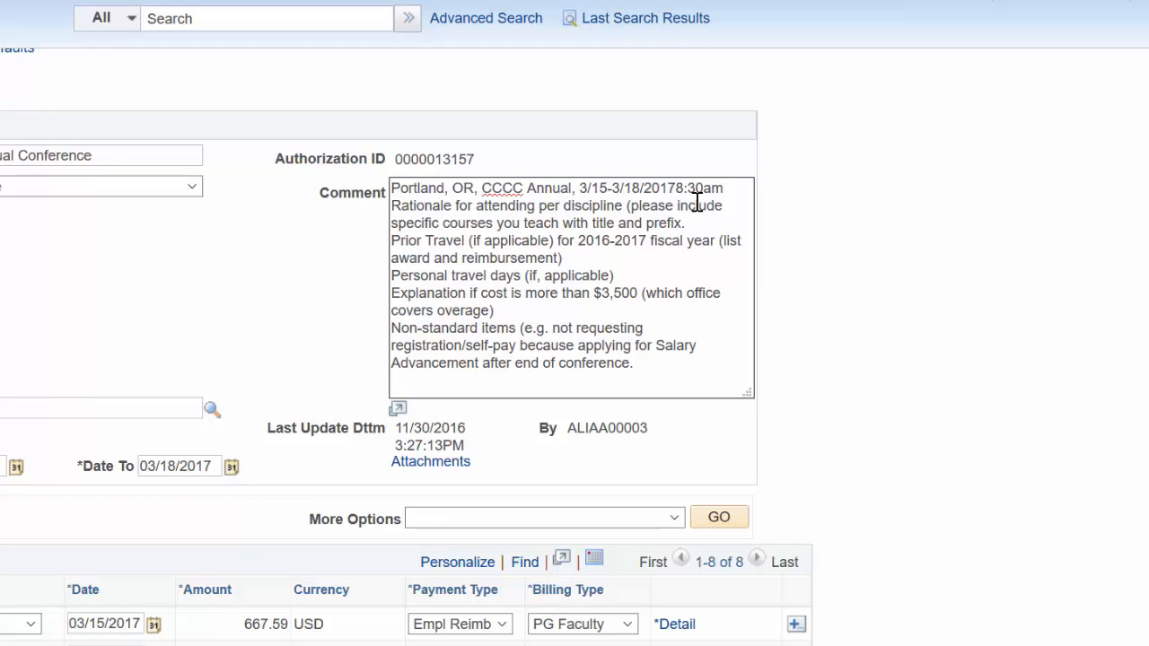
{"action": "type", "text": "am-1:45pm"}
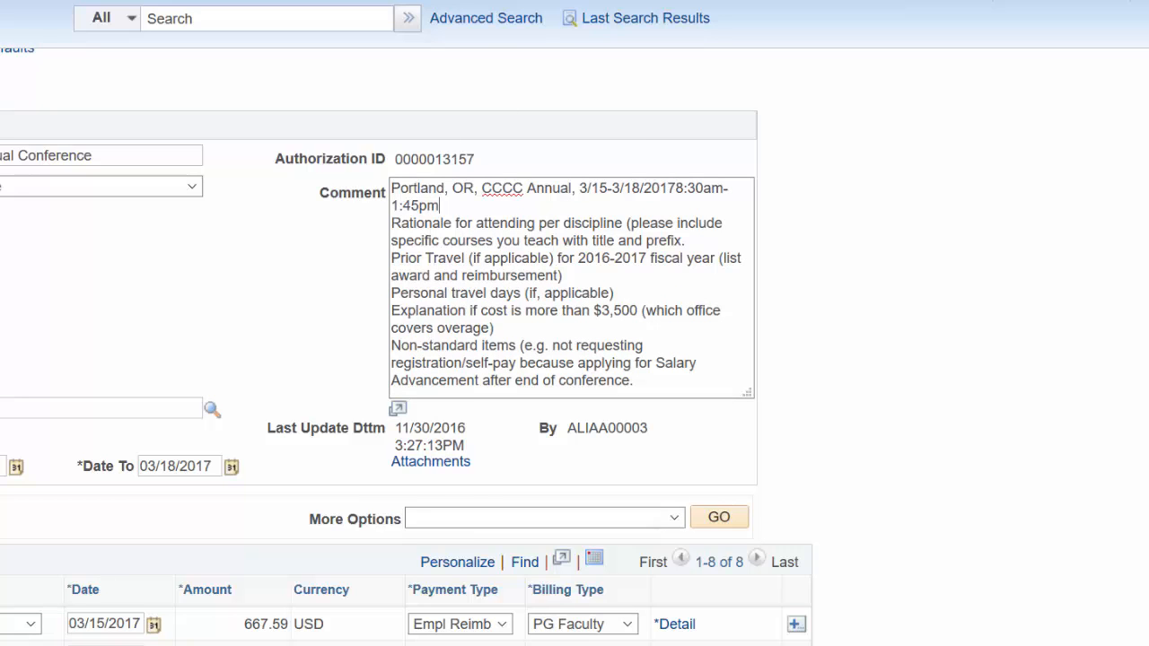
- Replace the rationale line in the comment with the pasted paragraph about attending the CCCC's Annual Convention
{"action": "left_click", "coordinate": [263, 642]}
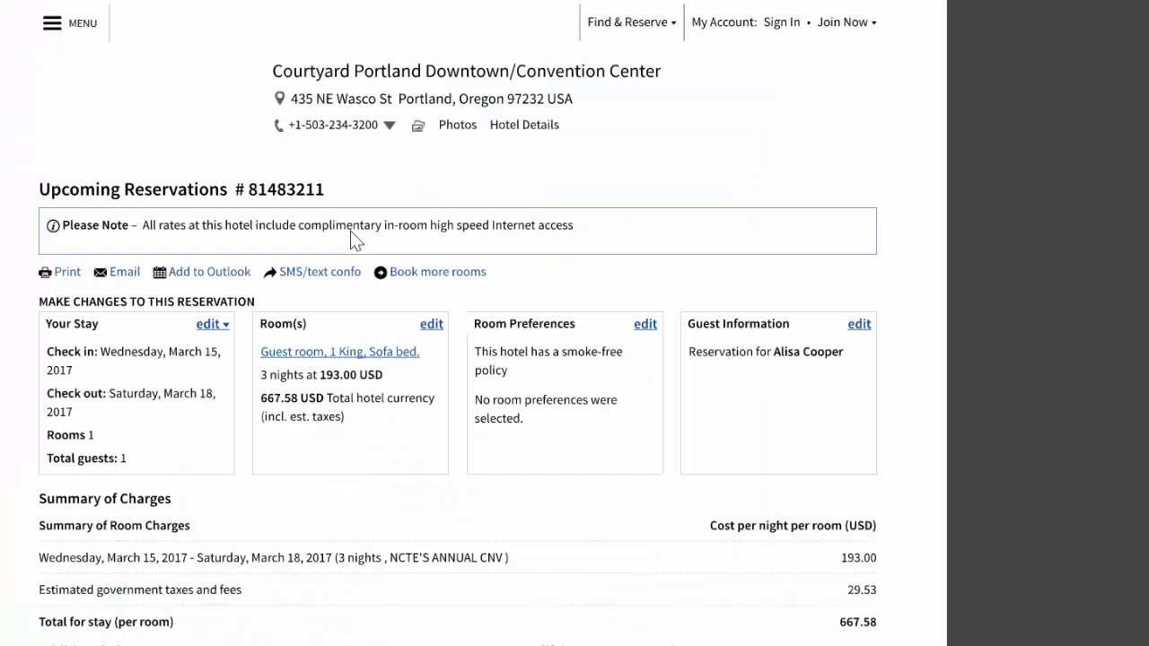
{"action": "left_click", "coordinate": [956, 3]}
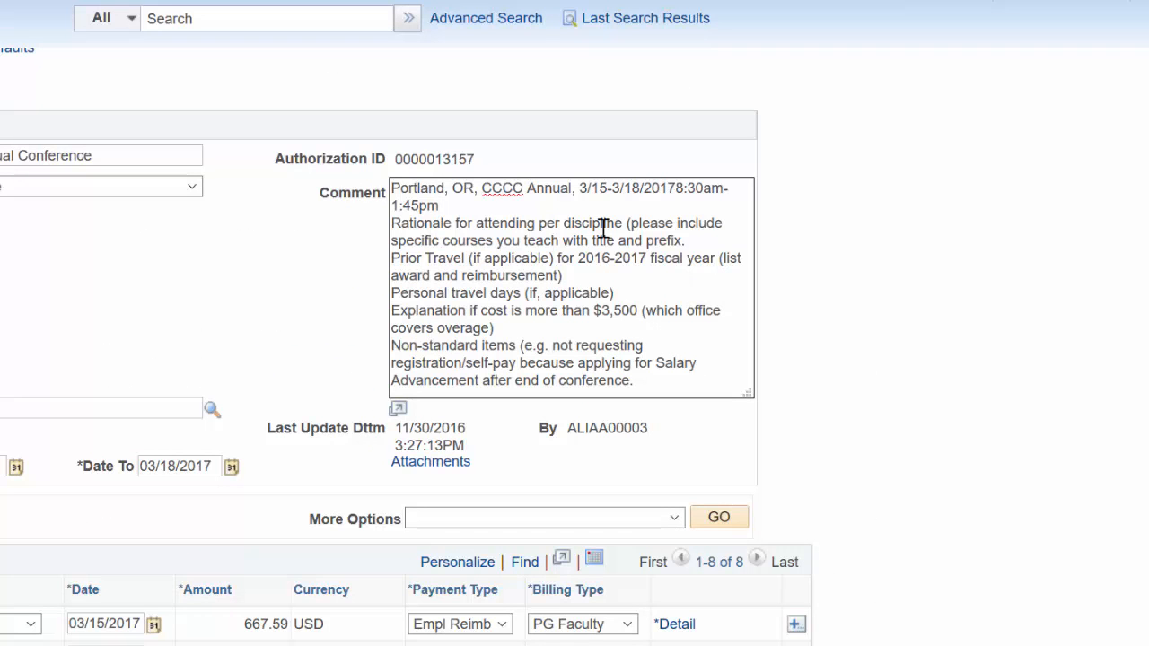
{"action": "left_click_drag", "start_coordinate": [392, 223], "coordinate": [535, 224]}
{"action": "key", "text": "ctrl+v"}
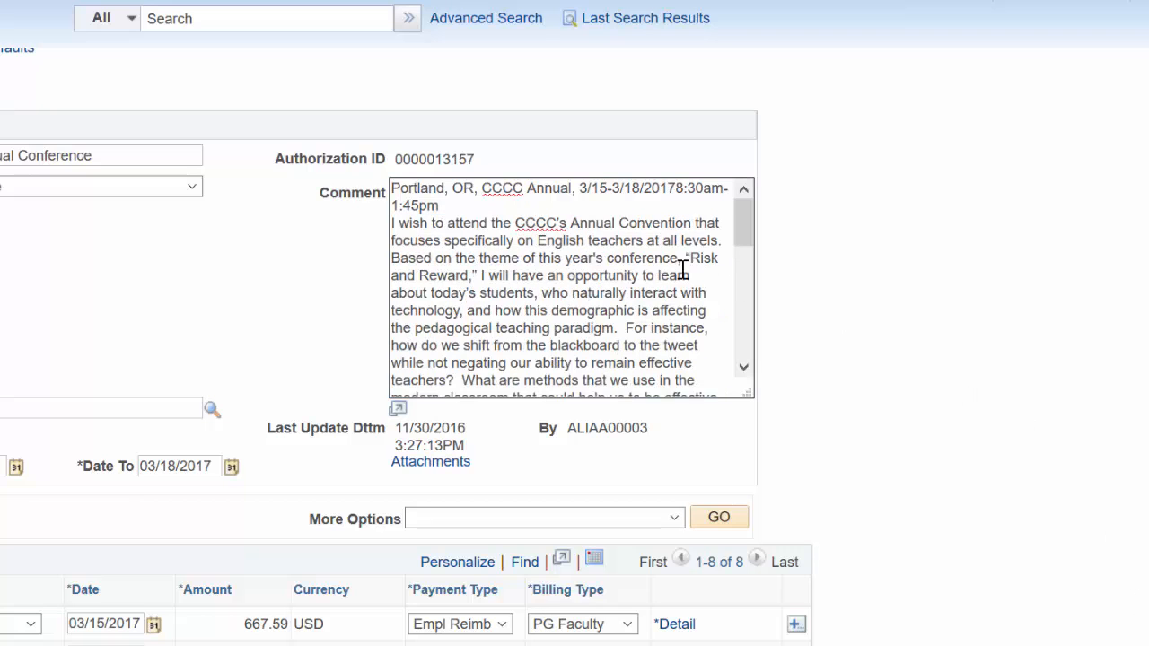
- Open the comment in its modal window and switch to the Notepad travel notes
{"action": "scroll", "coordinate": [661, 264], "scroll_direction": "down", "scroll_amount": 10}
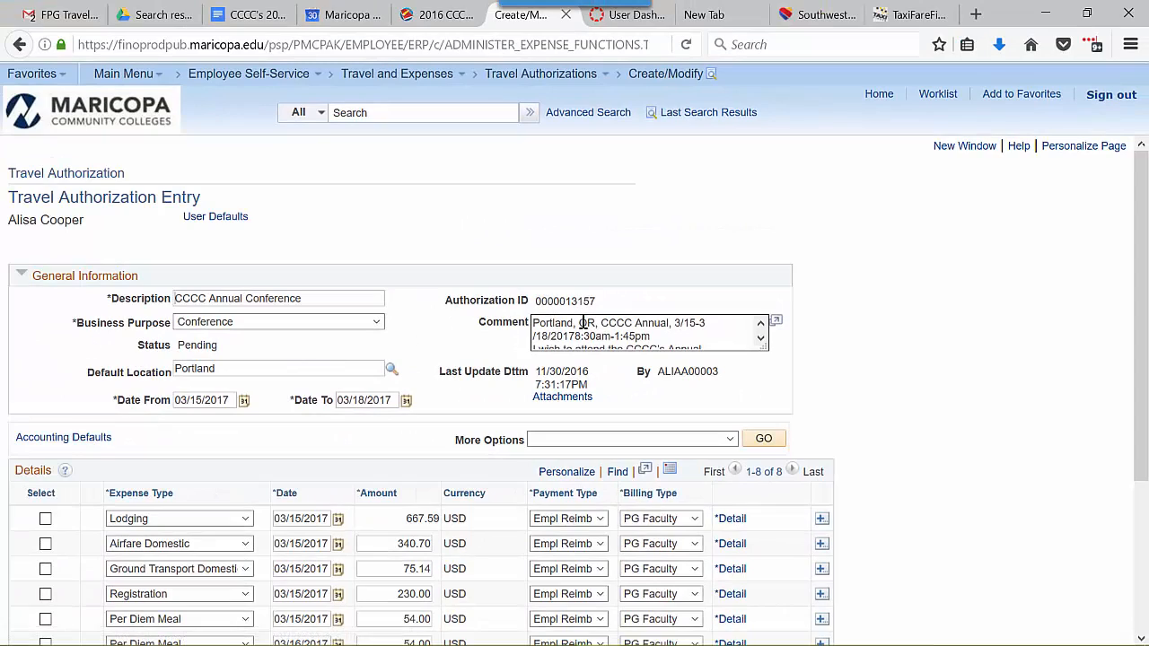
{"action": "left_click", "coordinate": [777, 323]}
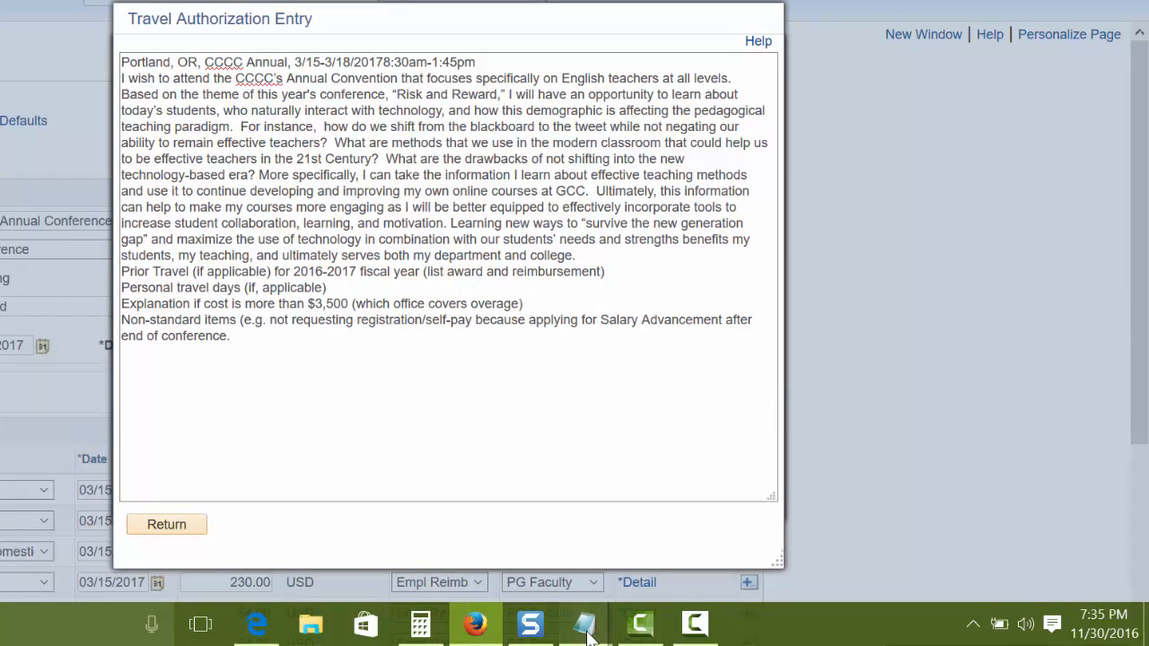
{"action": "left_click", "coordinate": [672, 542]}
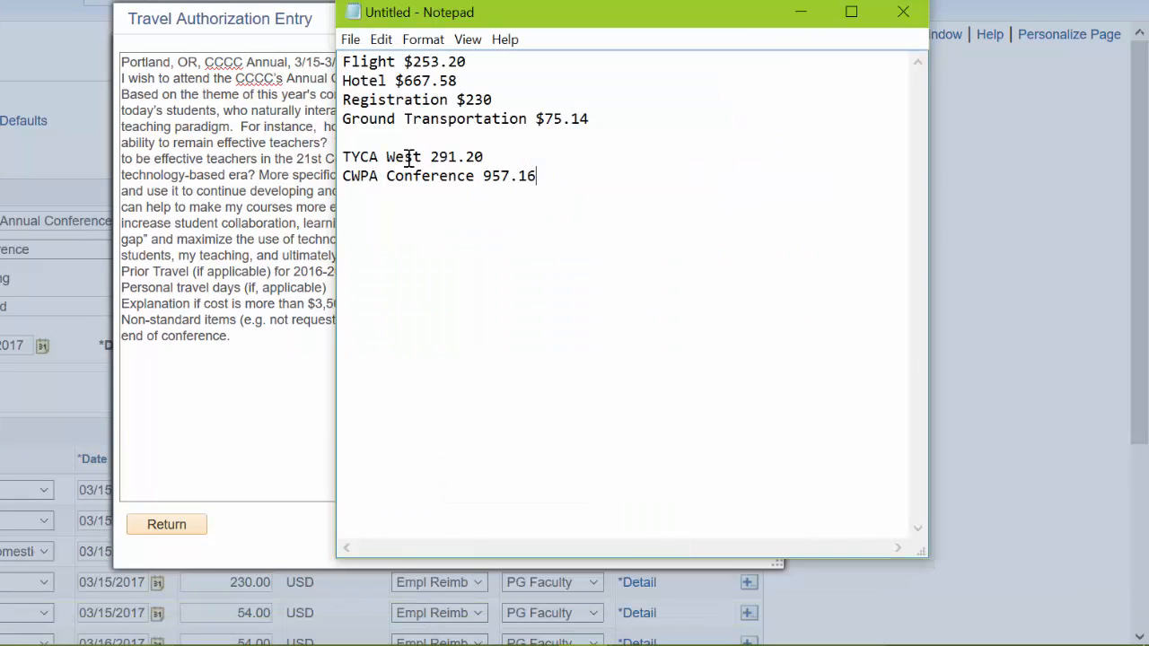
- Copy the TYCA West and CWPA Conference prior-travel lines from Notepad and paste them after the fiscal year line, replacing its parenthetical
{"action": "left_click_drag", "start_coordinate": [342, 157], "coordinate": [539, 185]}
{"action": "key", "text": "ctrl+c"}
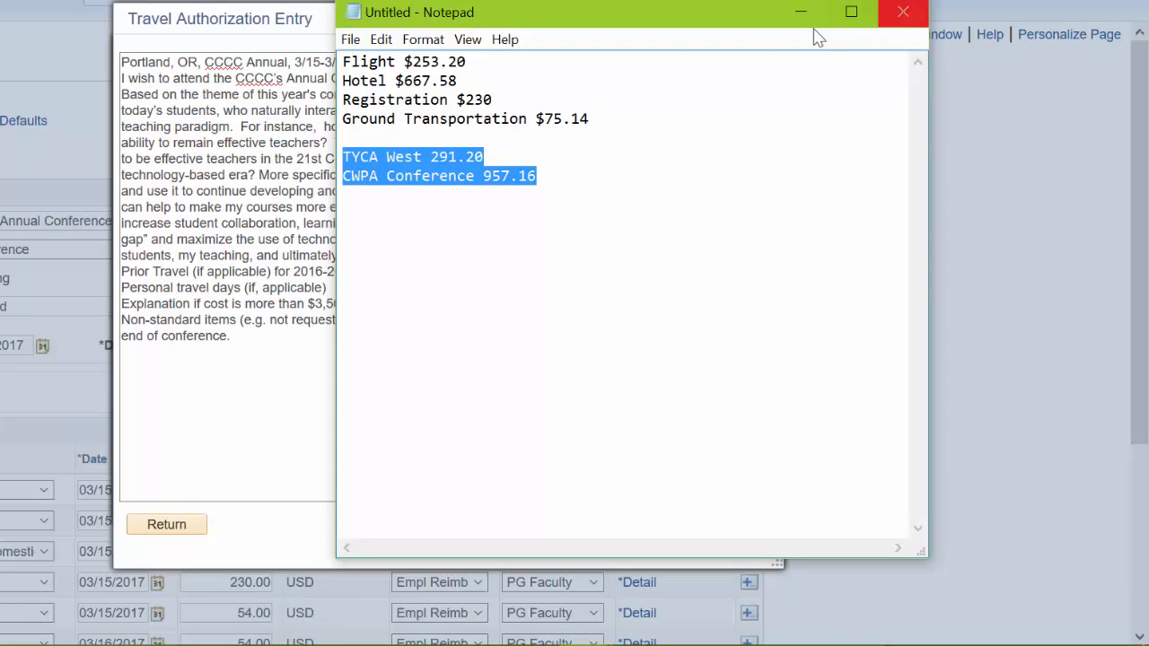
{"action": "left_click", "coordinate": [274, 244]}
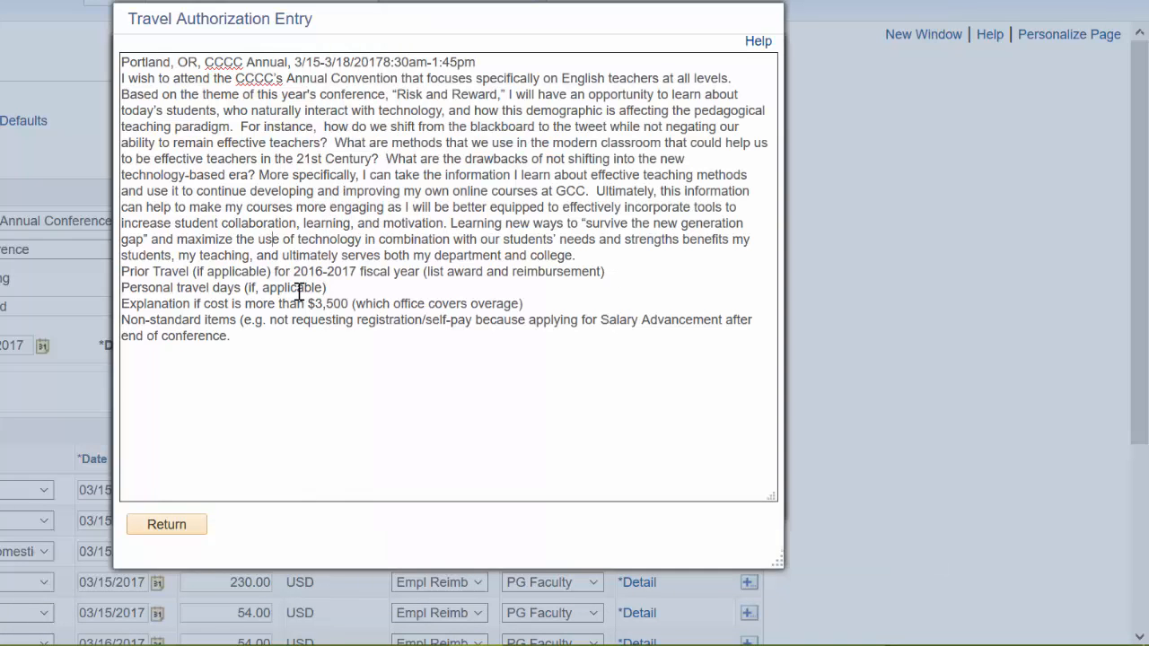
{"action": "left_click", "coordinate": [194, 272]}
{"action": "left_click_drag", "start_coordinate": [194, 272], "coordinate": [230, 272]}
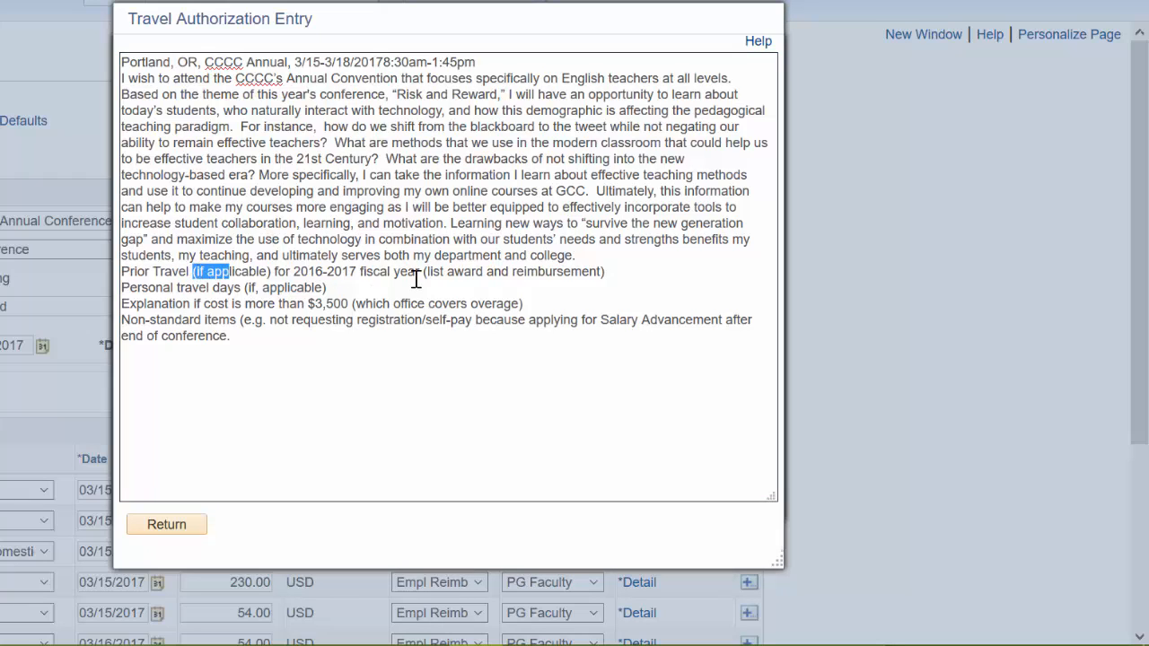
{"action": "left_click_drag", "start_coordinate": [422, 272], "coordinate": [621, 271]}
{"action": "type", "text": "-"}
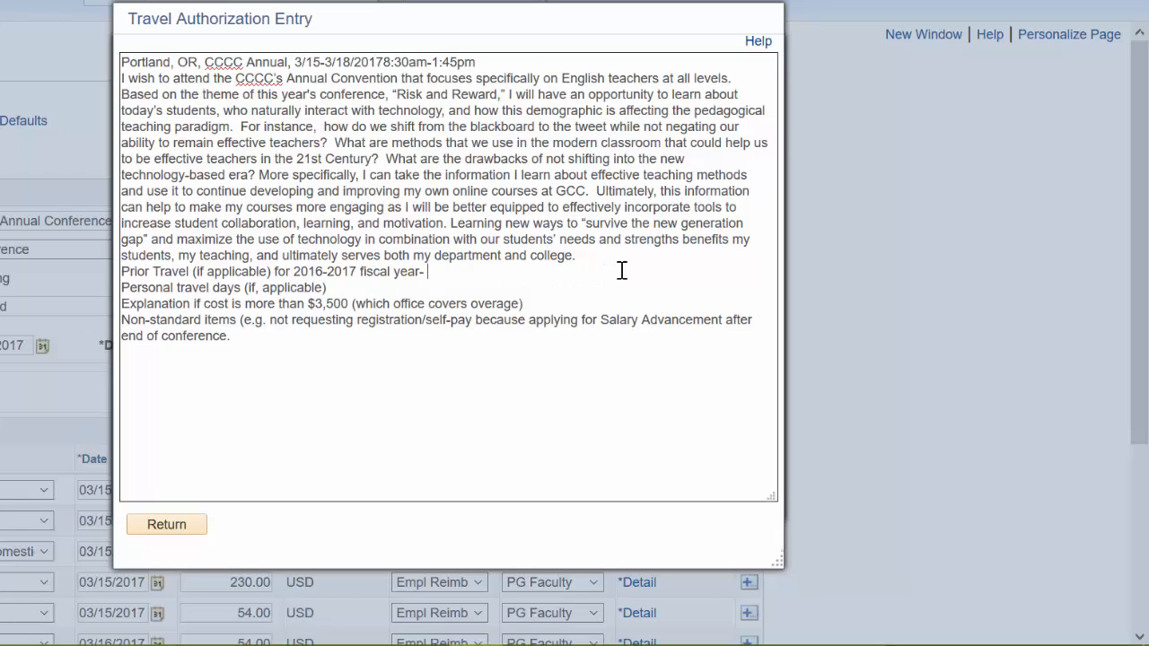
{"action": "key", "text": "ctrl+v"}
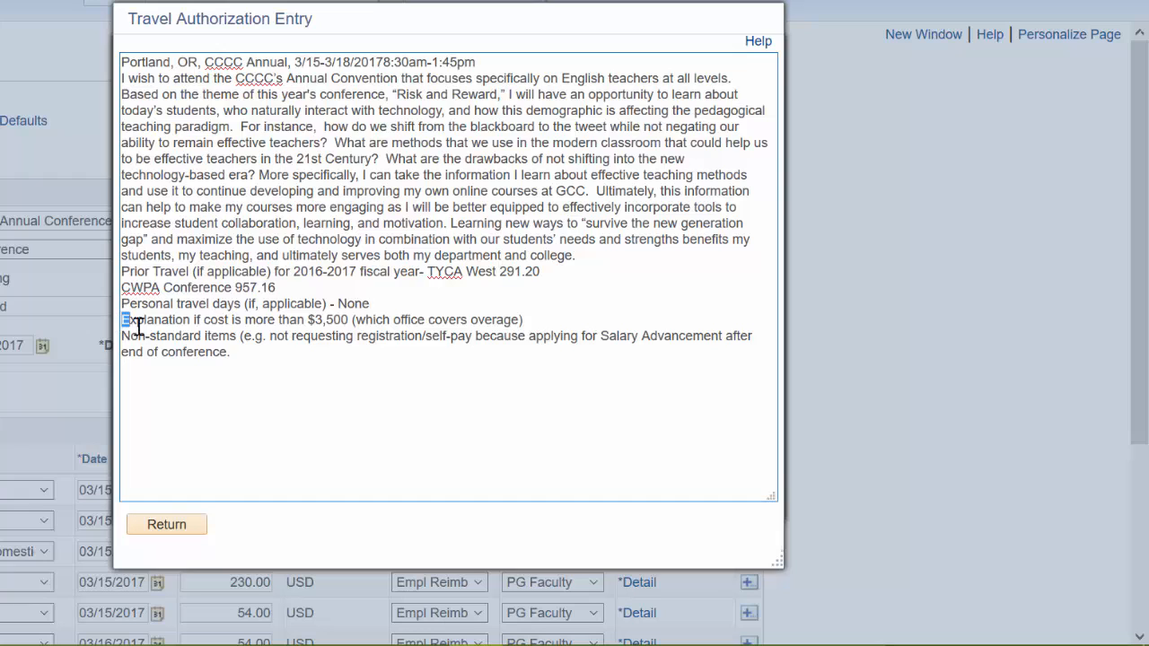
- Delete the Explanation and Non-standard items lines from the comment and return to the authorization
{"action": "left_click_drag", "start_coordinate": [123, 320], "coordinate": [431, 333]}
{"action": "left_click", "coordinate": [525, 310]}
{"action": "left_click_drag", "start_coordinate": [526, 310], "coordinate": [505, 365]}
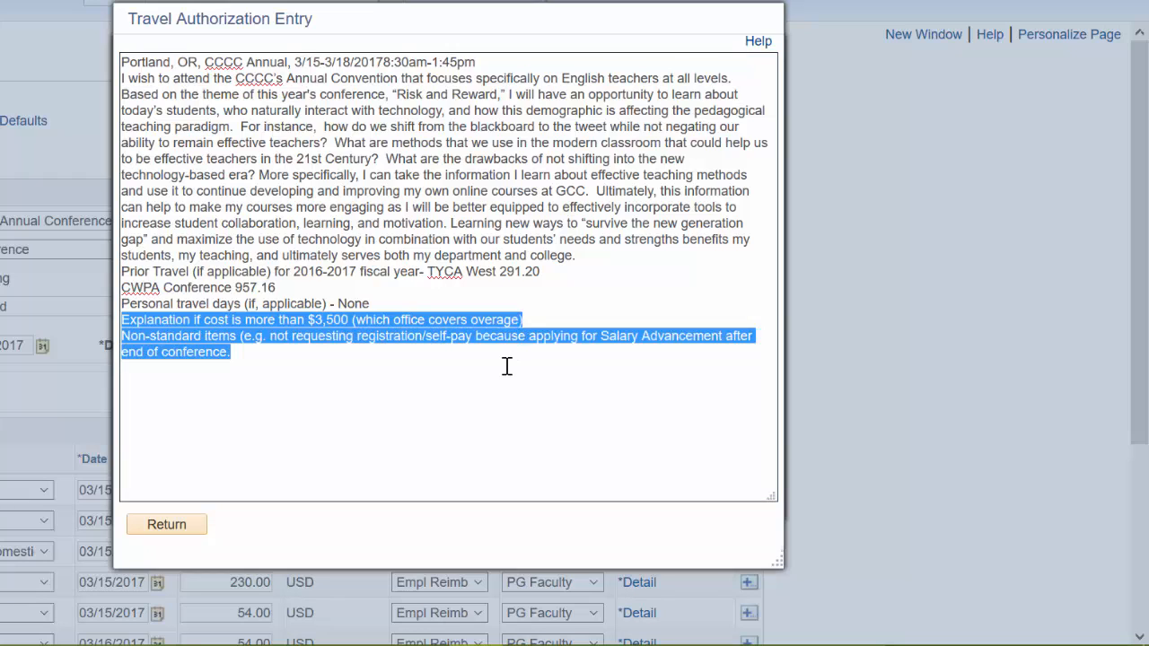
{"action": "key", "text": "Delete"}
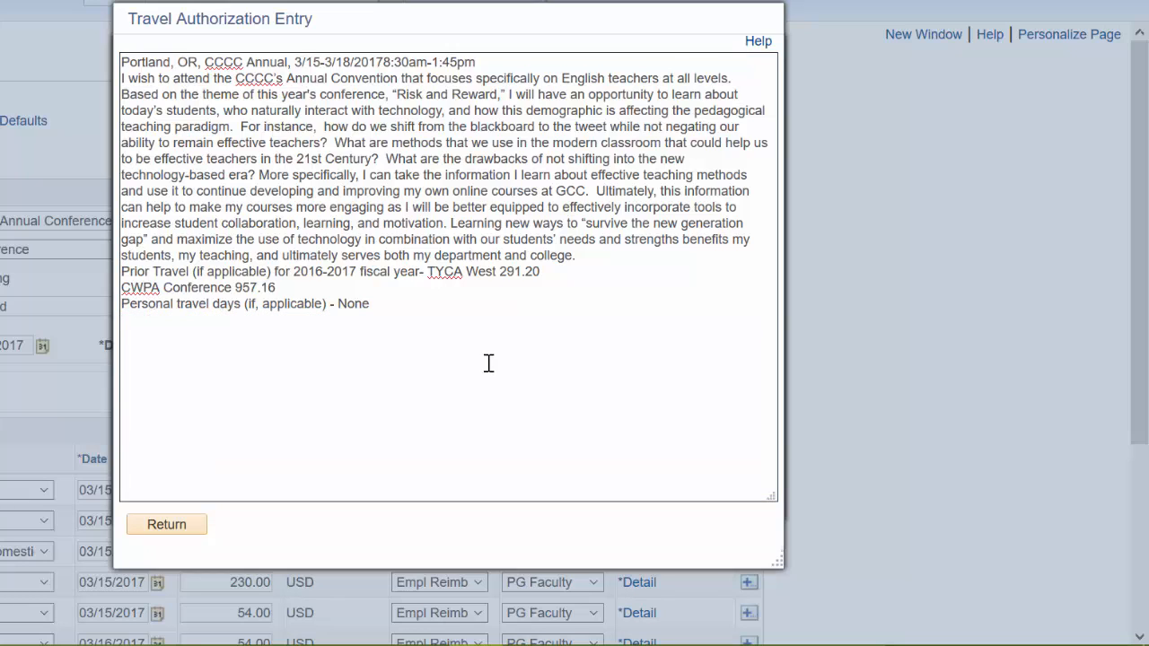
{"action": "left_click", "coordinate": [157, 533]}
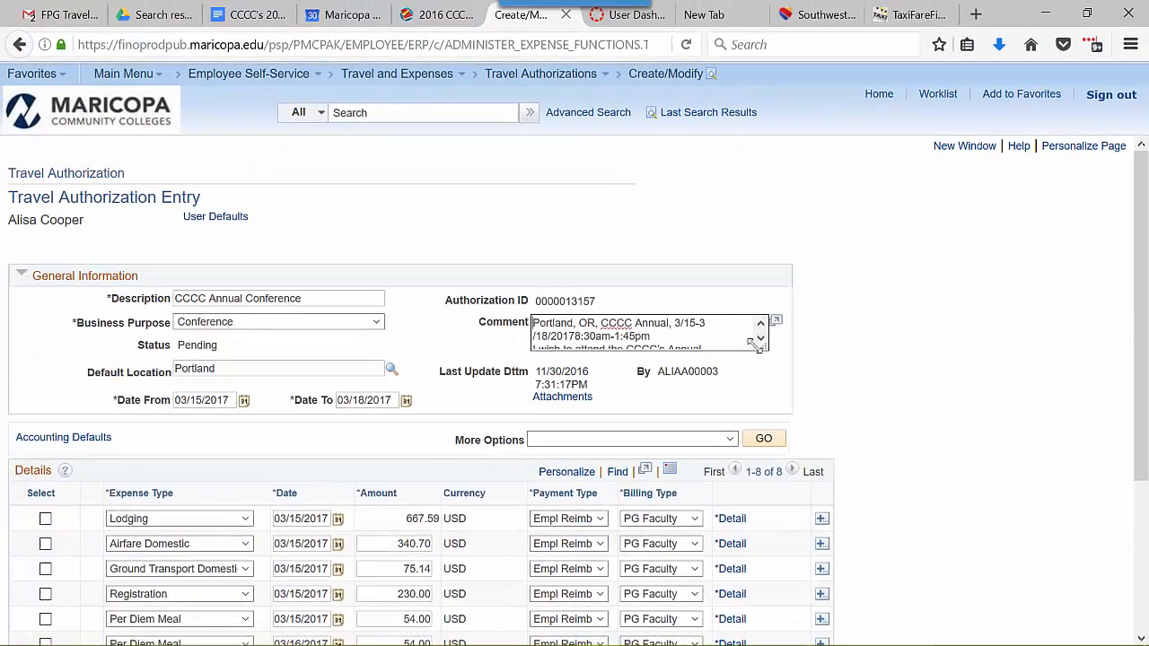
- Attach the CCCC2017 PDF files with descriptions Flight, Hotel, Conference Info, Program, Registration and Taxi
{"action": "mouse_move", "coordinate": [756, 347]}
{"action": "left_mouse_down"}
{"action": "mouse_move", "coordinate": [762, 513]}
{"action": "mouse_move", "coordinate": [762, 363]}
{"action": "left_mouse_up"}
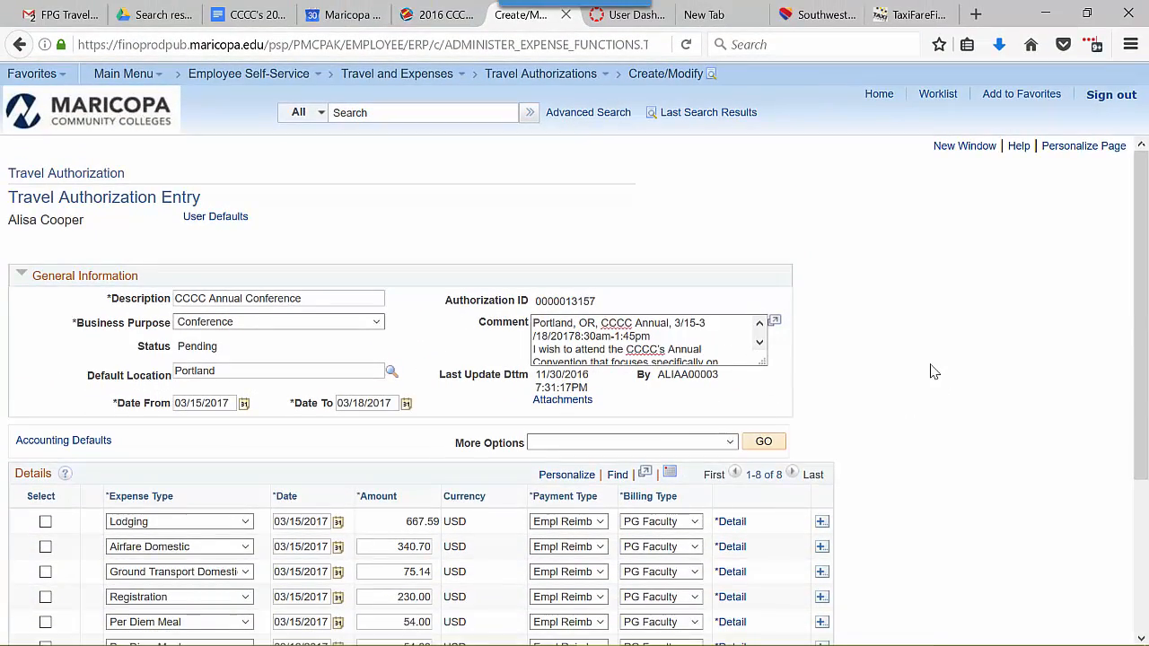
{"action": "scroll", "coordinate": [930, 372], "scroll_direction": "down", "scroll_amount": 2}
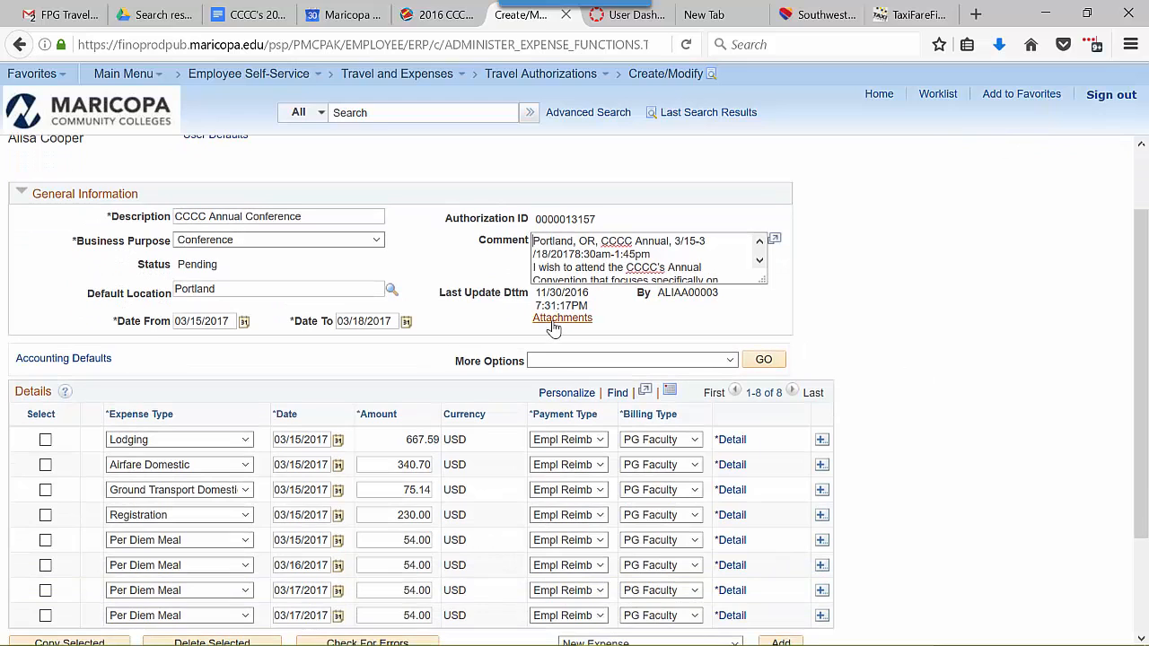
{"action": "left_click", "coordinate": [553, 322]}
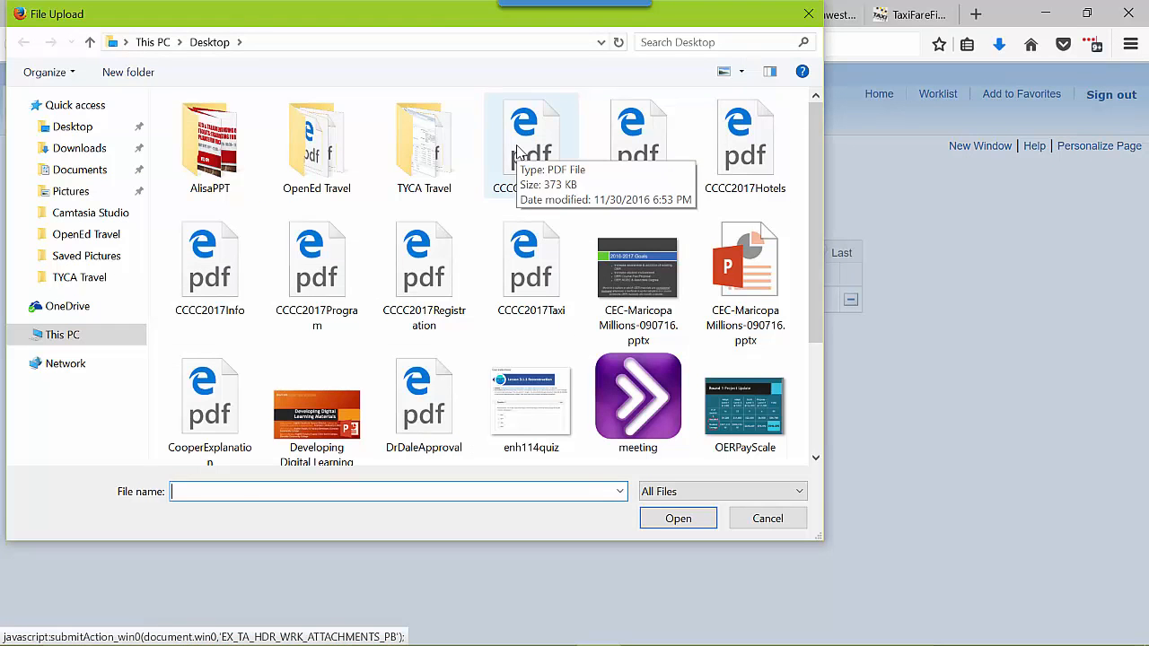
{"action": "left_click", "coordinate": [521, 156]}
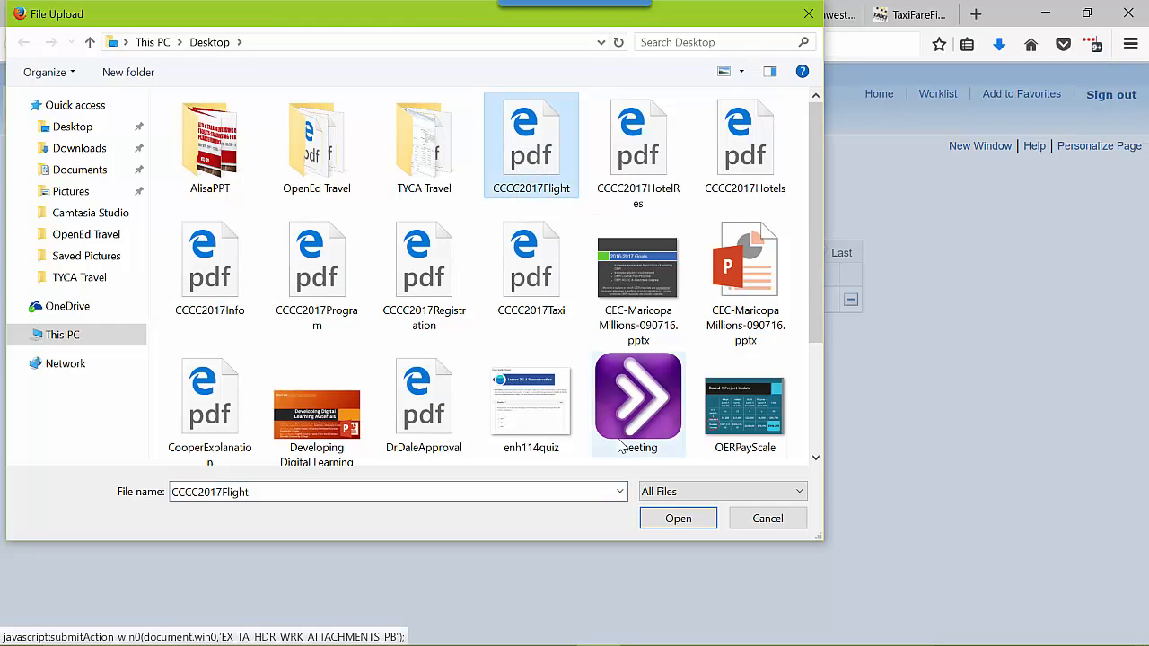
{"action": "left_click", "coordinate": [659, 518]}
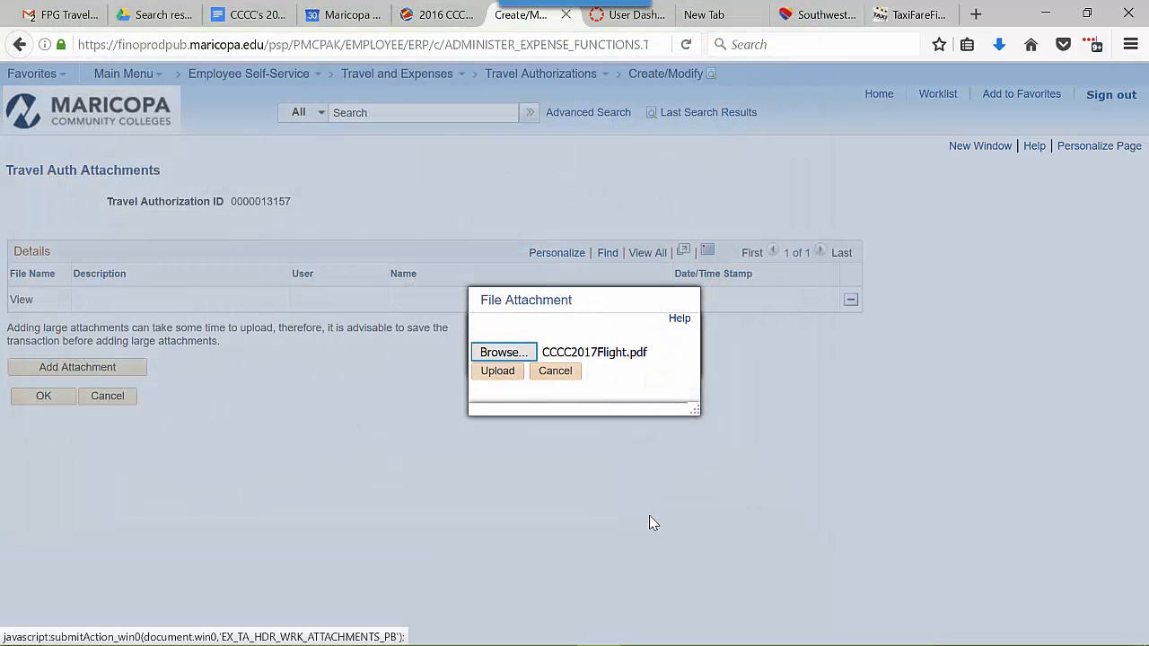
{"action": "left_click", "coordinate": [501, 371]}
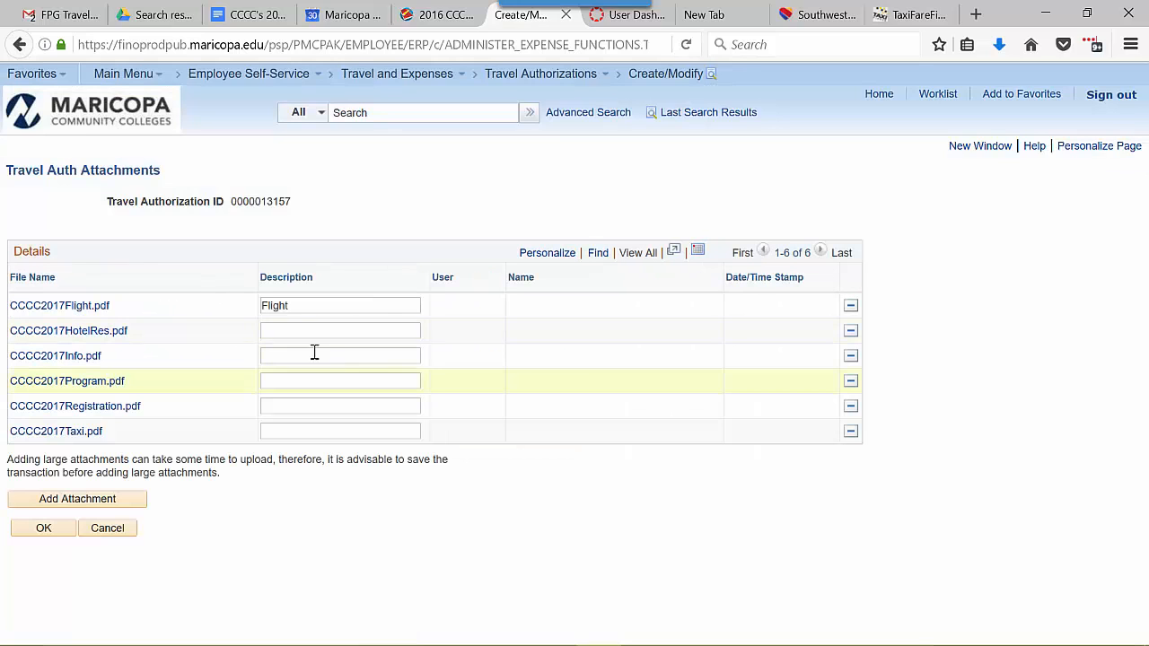
{"action": "left_click", "coordinate": [295, 331]}
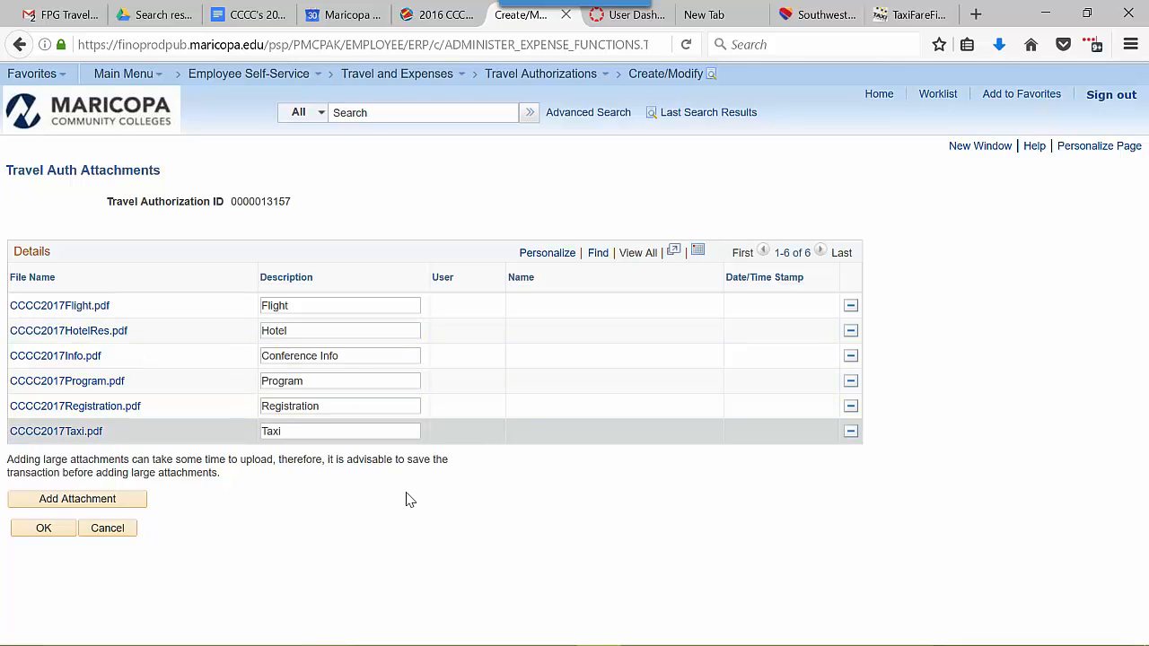
{"action": "left_click", "coordinate": [55, 532]}
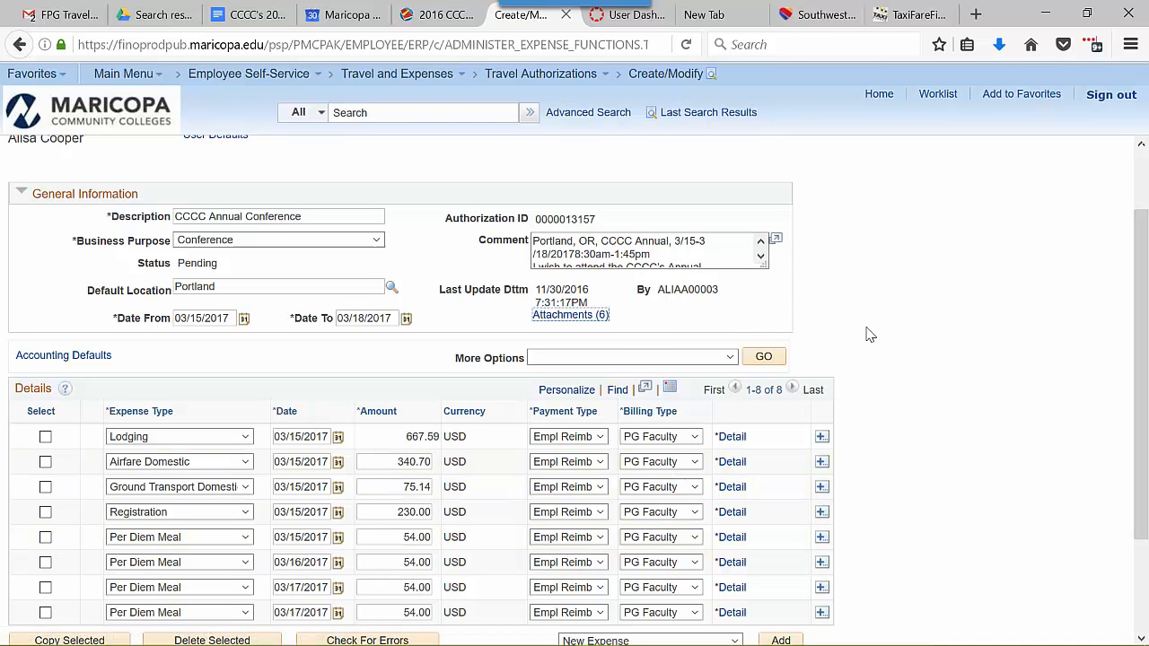
- Insert one new expense line after the last Per Diem Meal row
{"action": "scroll", "coordinate": [869, 334], "scroll_direction": "down", "scroll_amount": 2}
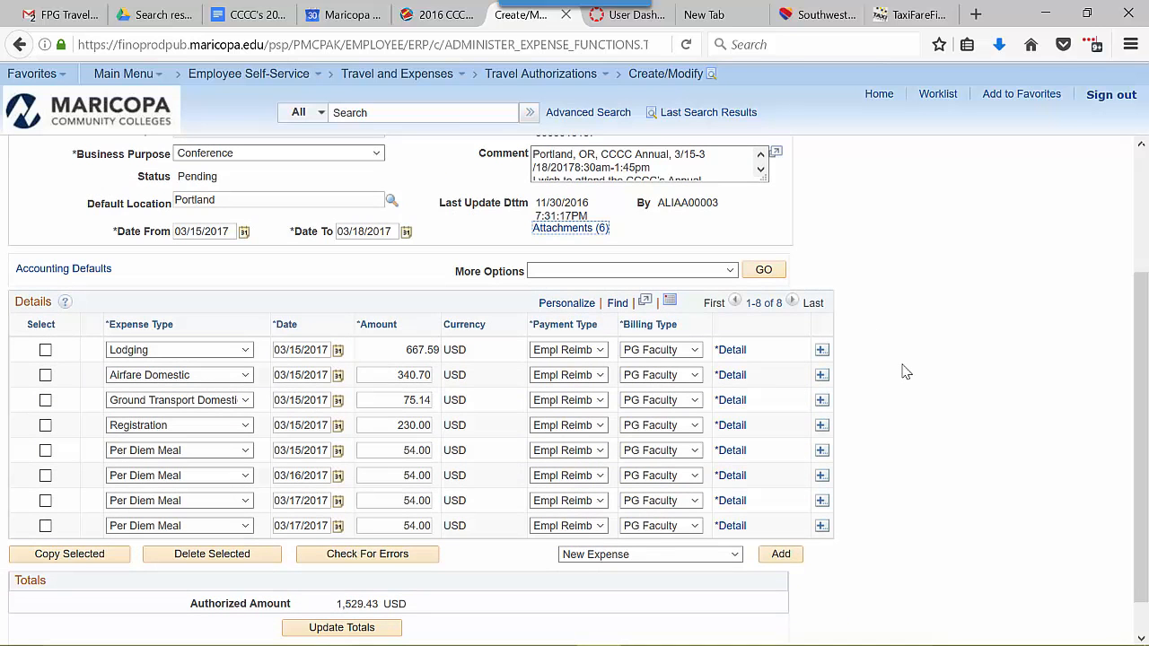
{"action": "scroll", "coordinate": [905, 372], "scroll_direction": "down", "scroll_amount": 1}
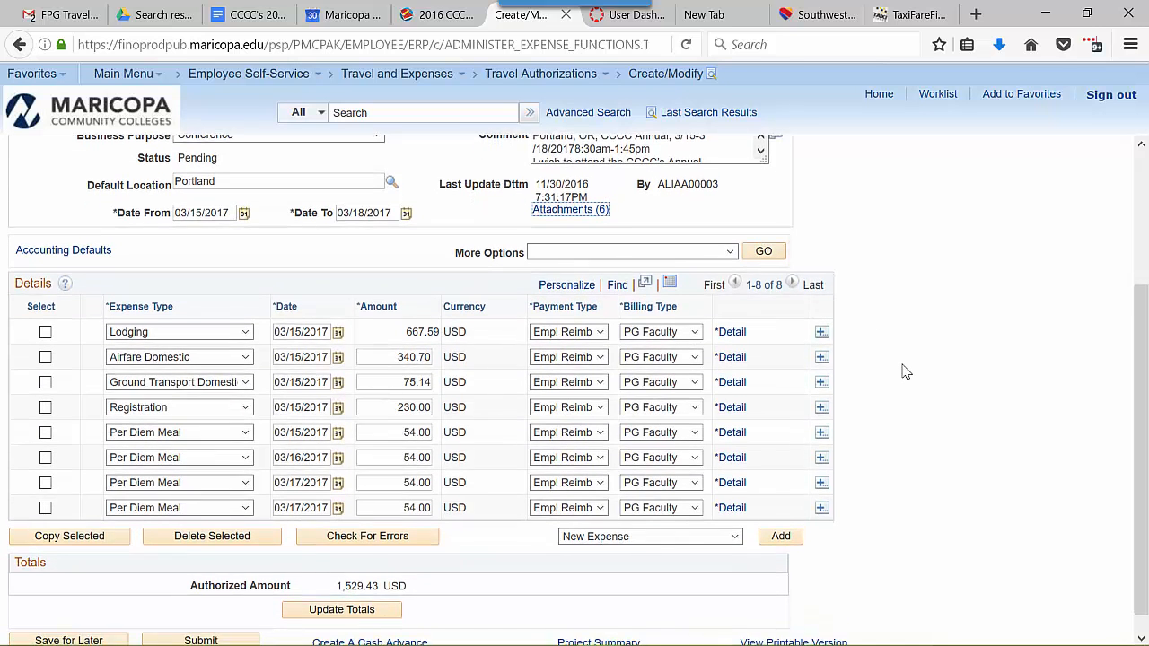
{"action": "scroll", "coordinate": [904, 371], "scroll_direction": "down", "scroll_amount": 1}
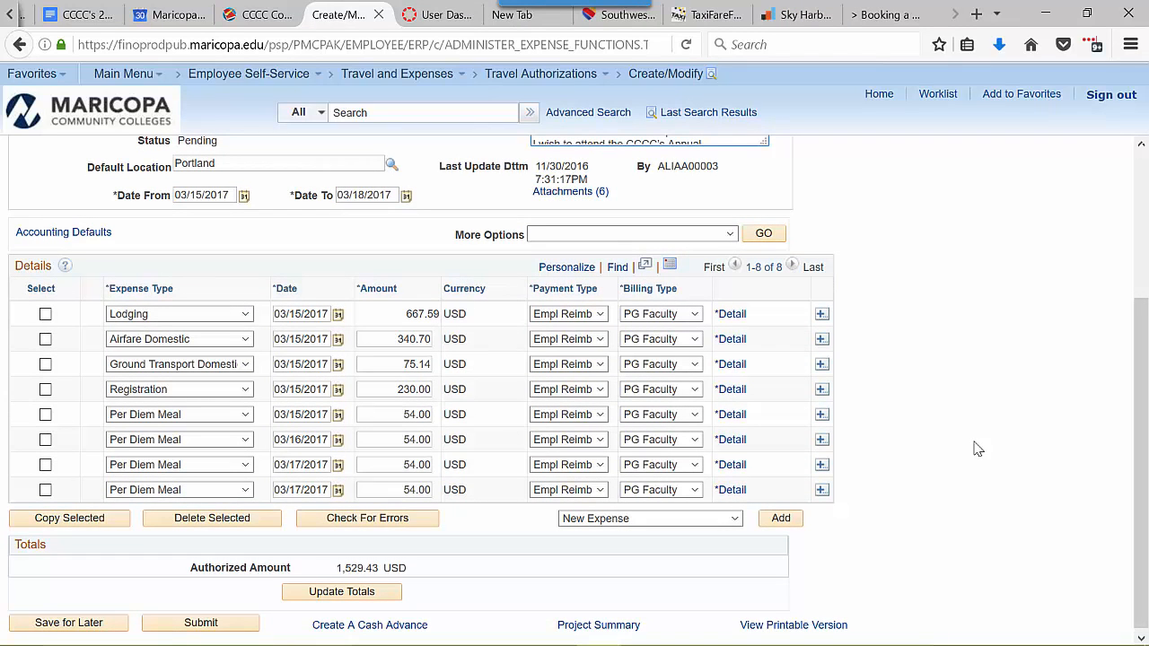
{"action": "left_click", "coordinate": [821, 490]}
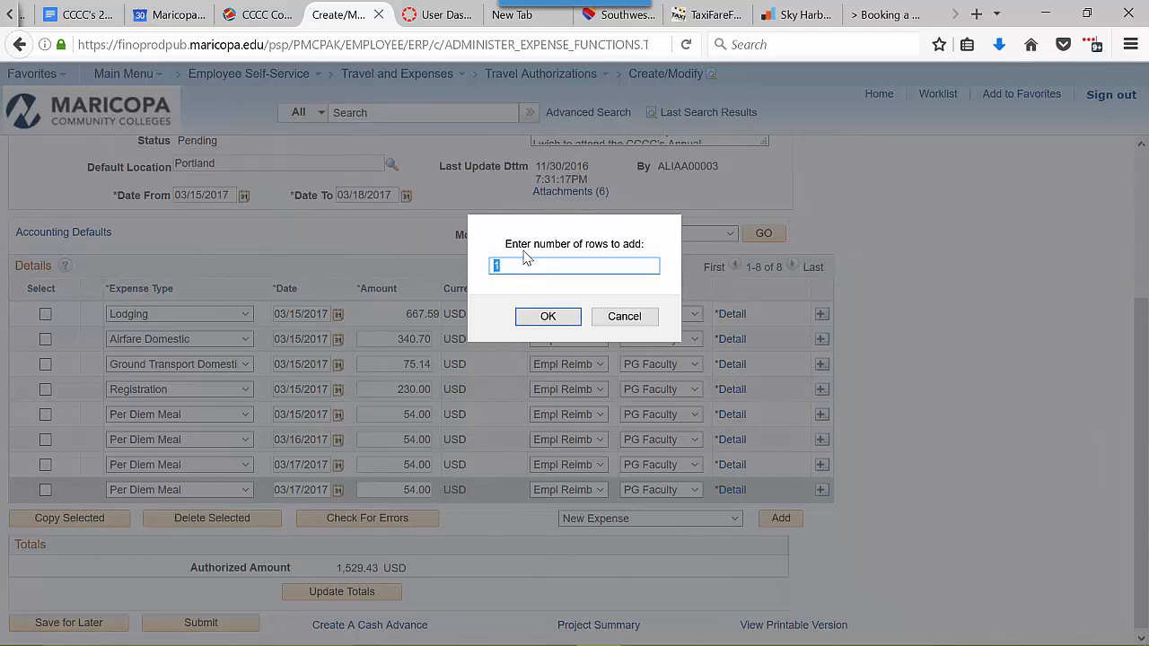
{"action": "left_click", "coordinate": [547, 316]}
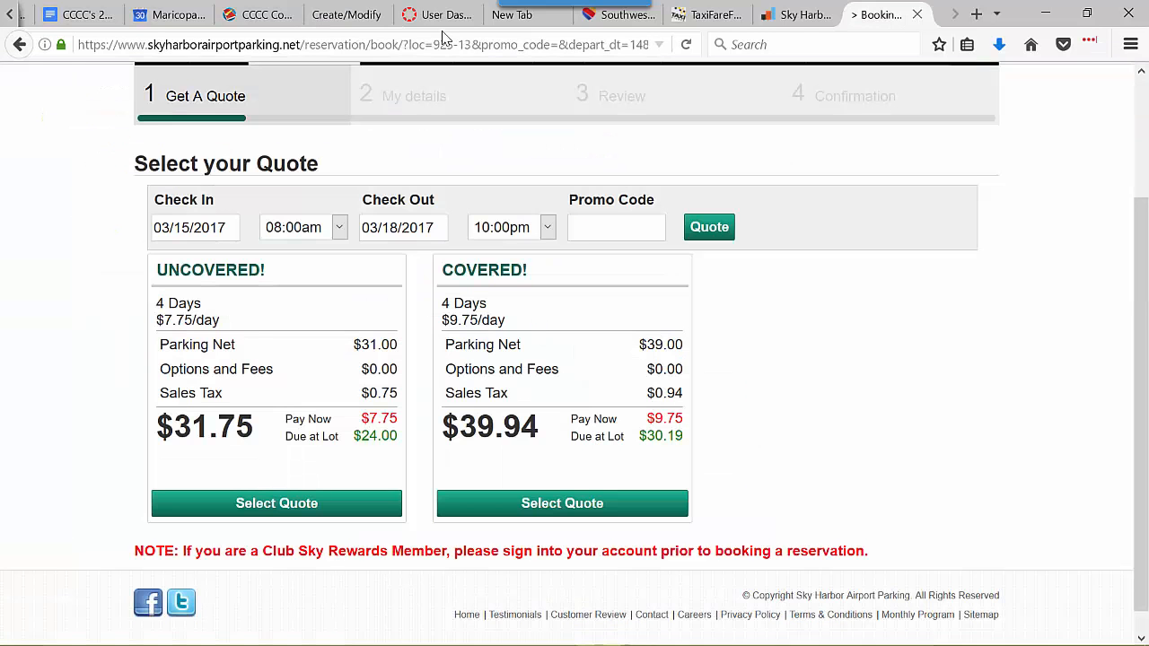
- Set the new Parking expense's amount to 32.00 with Empl Reimb payment type
{"action": "left_click", "coordinate": [359, 20]}
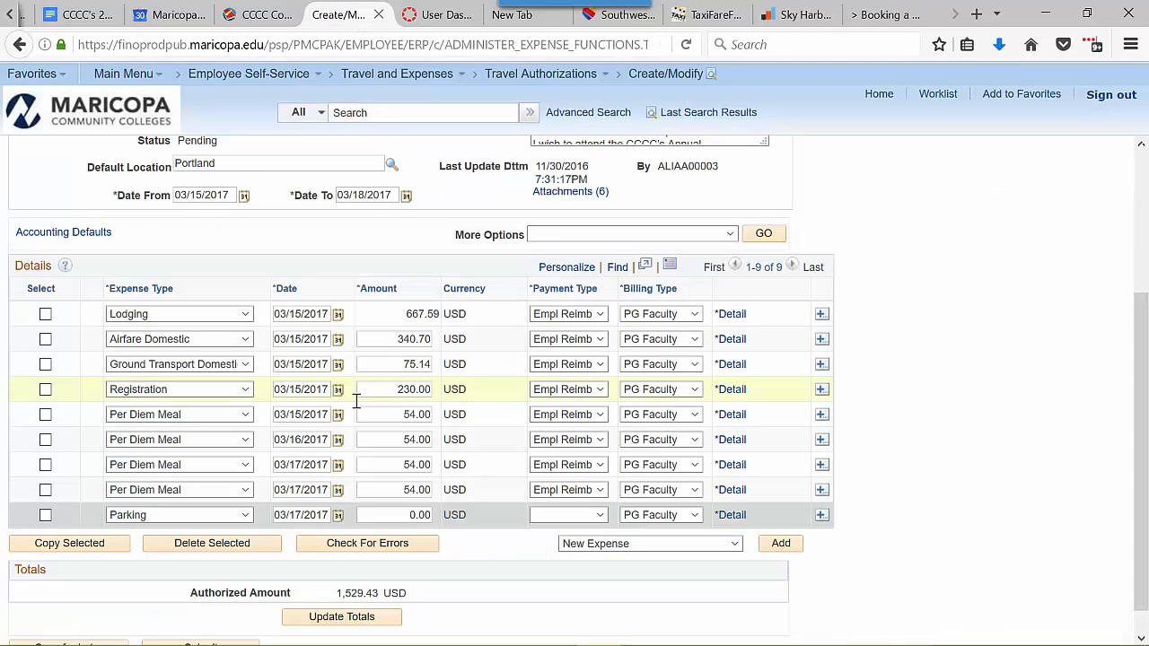
{"action": "double_click", "coordinate": [415, 514]}
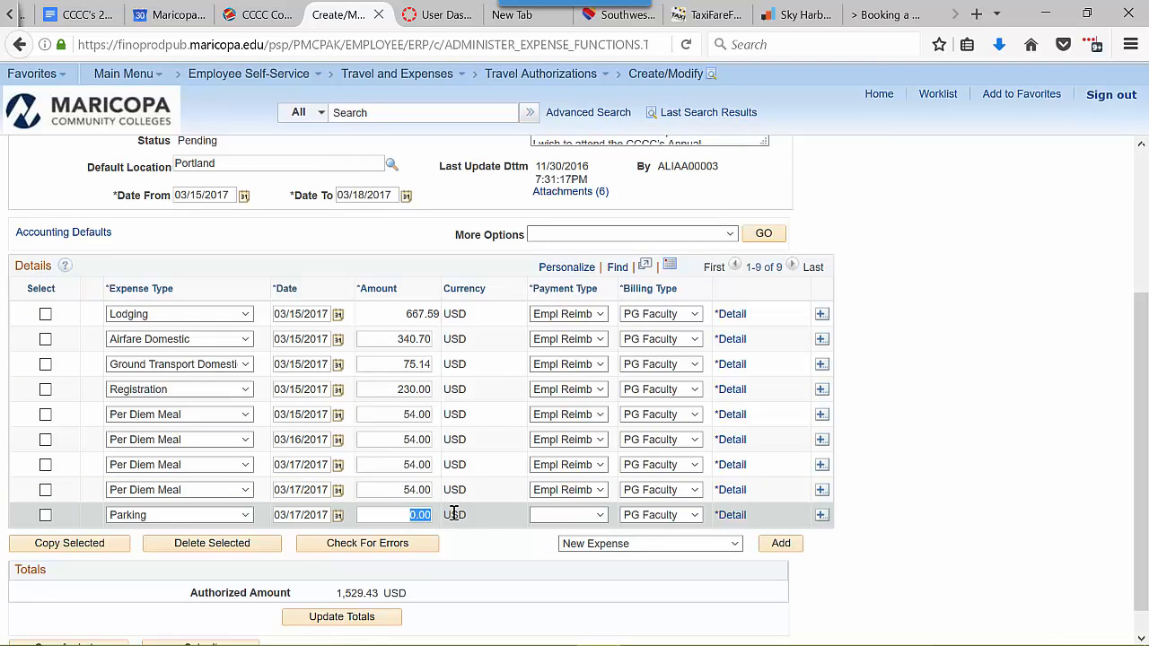
{"action": "type", "text": "32.00"}
{"action": "left_click", "coordinate": [592, 516]}
{"action": "left_click", "coordinate": [576, 544]}
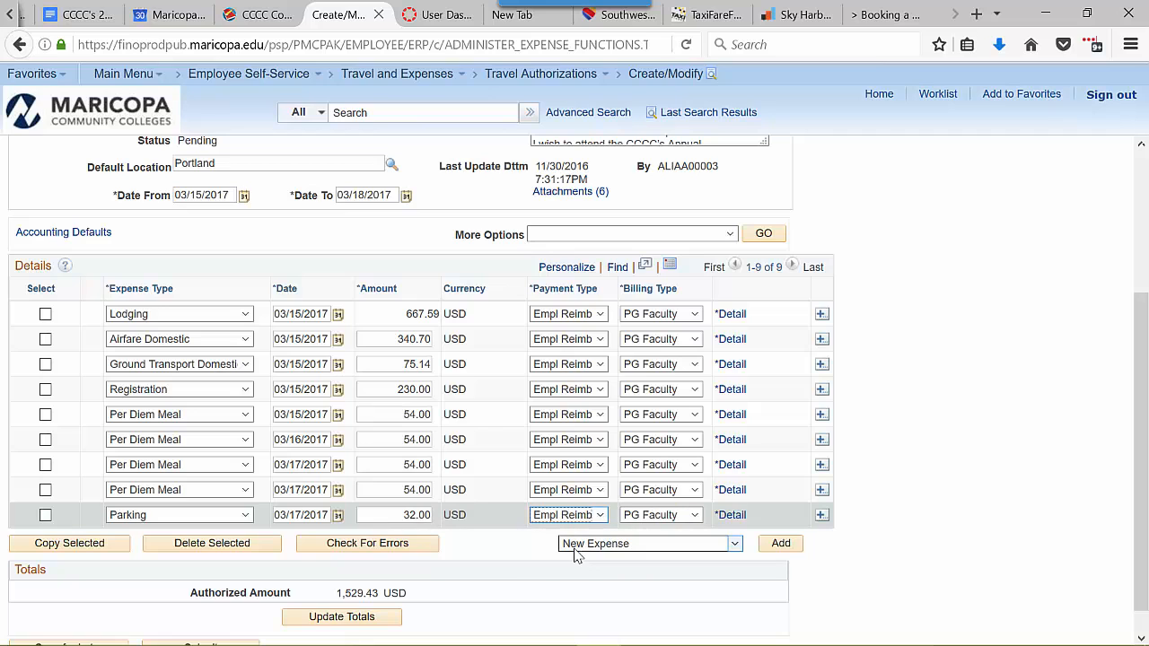
{"action": "left_click", "coordinate": [730, 514]}
- Open the comment in its modal window and switch to the email containing the approved personal-funds paragraph
{"action": "left_click", "coordinate": [63, 449]}
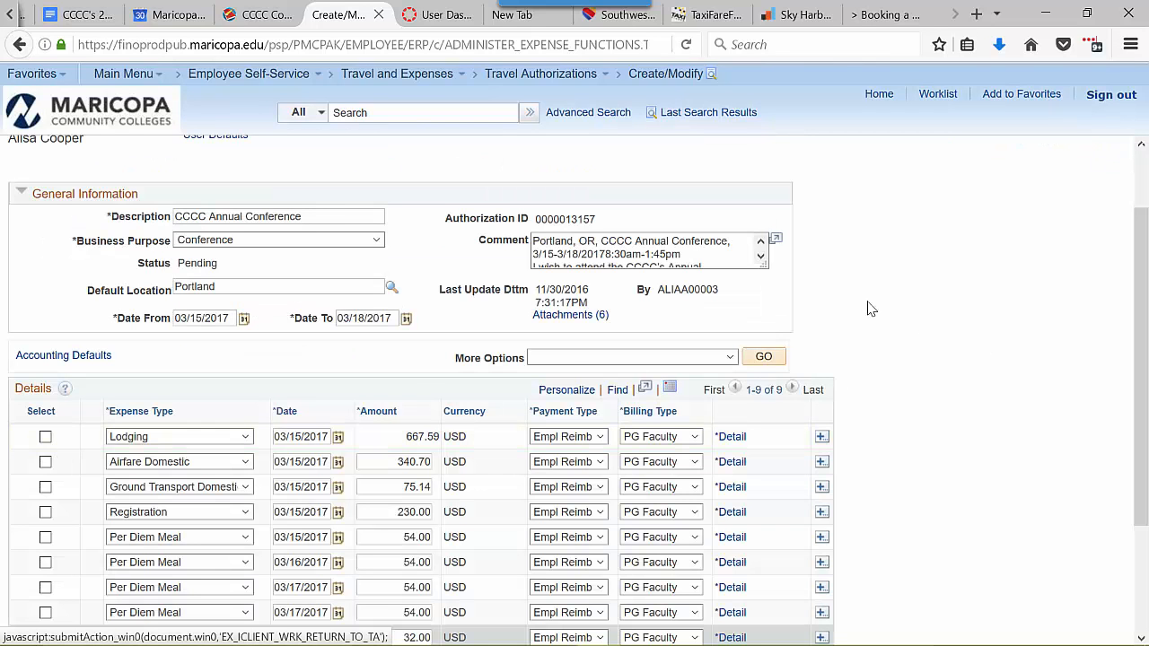
{"action": "left_click", "coordinate": [776, 242]}
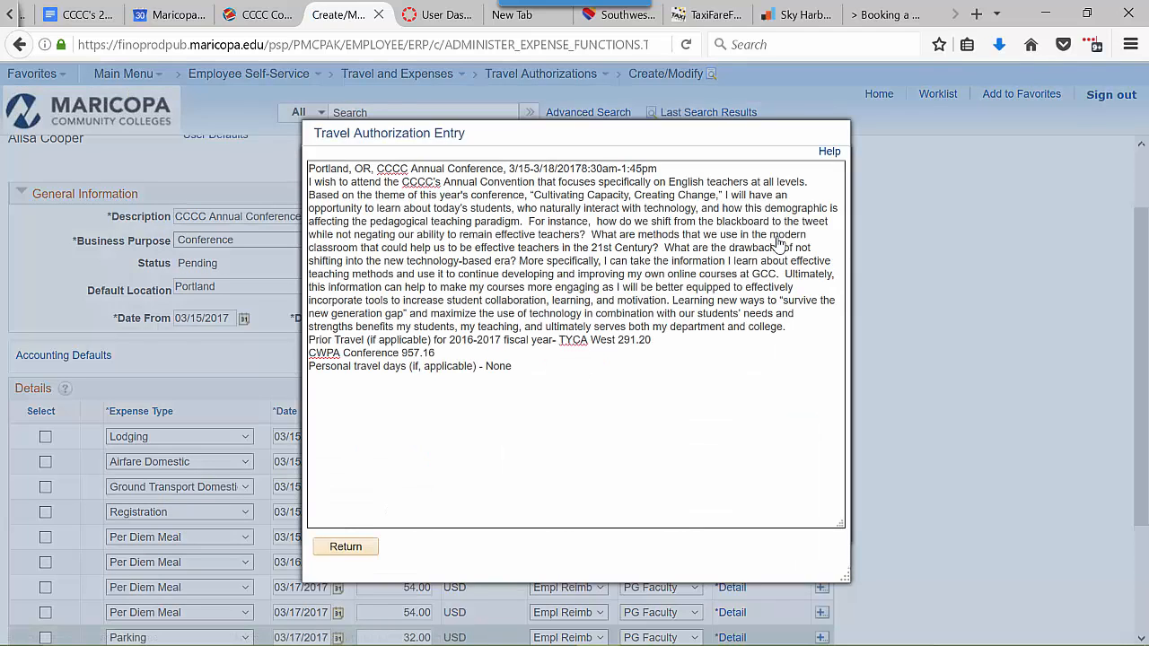
{"action": "left_click", "coordinate": [25, 17]}
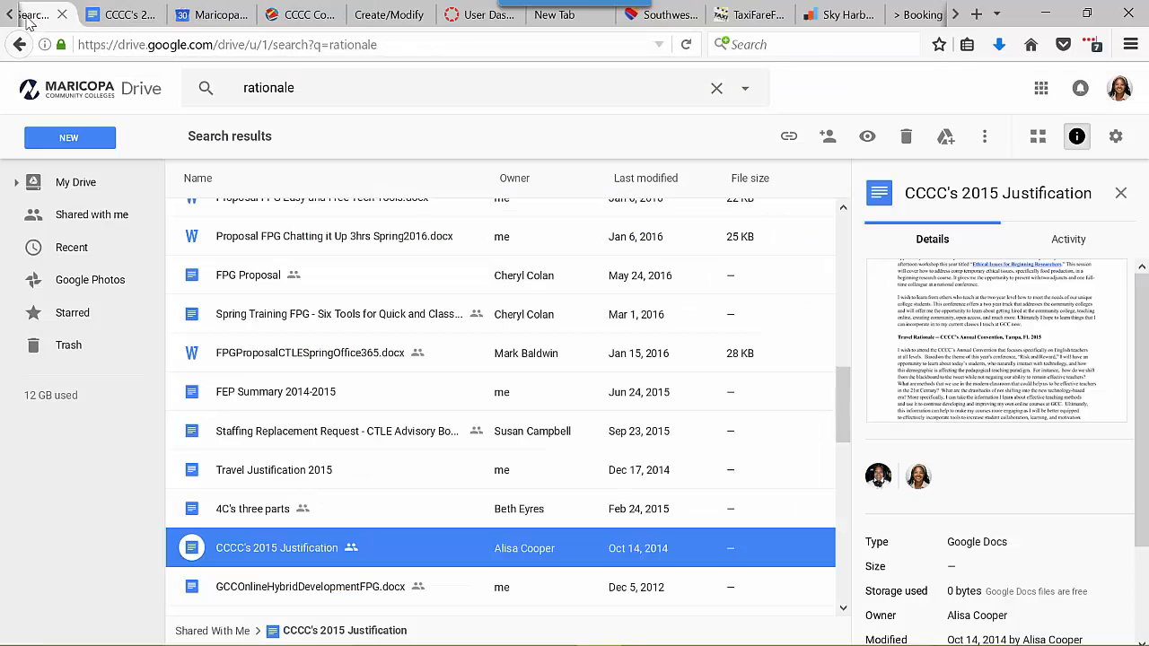
{"action": "left_click", "coordinate": [24, 16]}
{"action": "scroll", "coordinate": [410, 285], "scroll_direction": "down", "scroll_amount": 3}
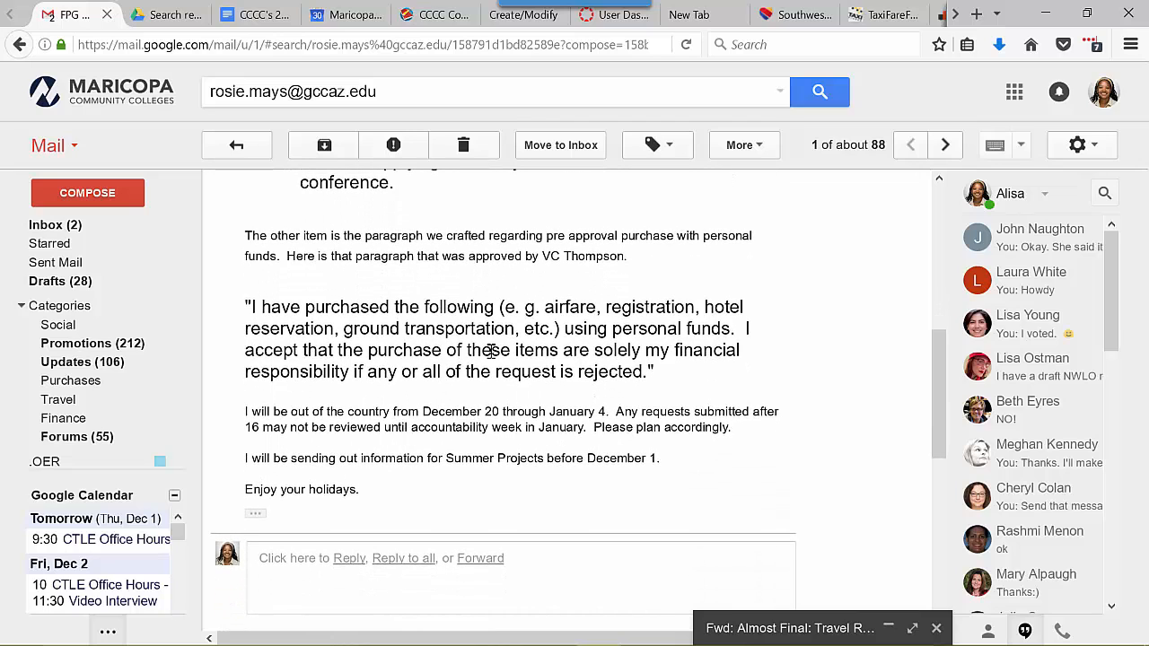
- Copy the personal-funds paragraph from the email and paste it on a new line at the end of the comment
{"action": "left_click_drag", "start_coordinate": [324, 328], "coordinate": [729, 404]}
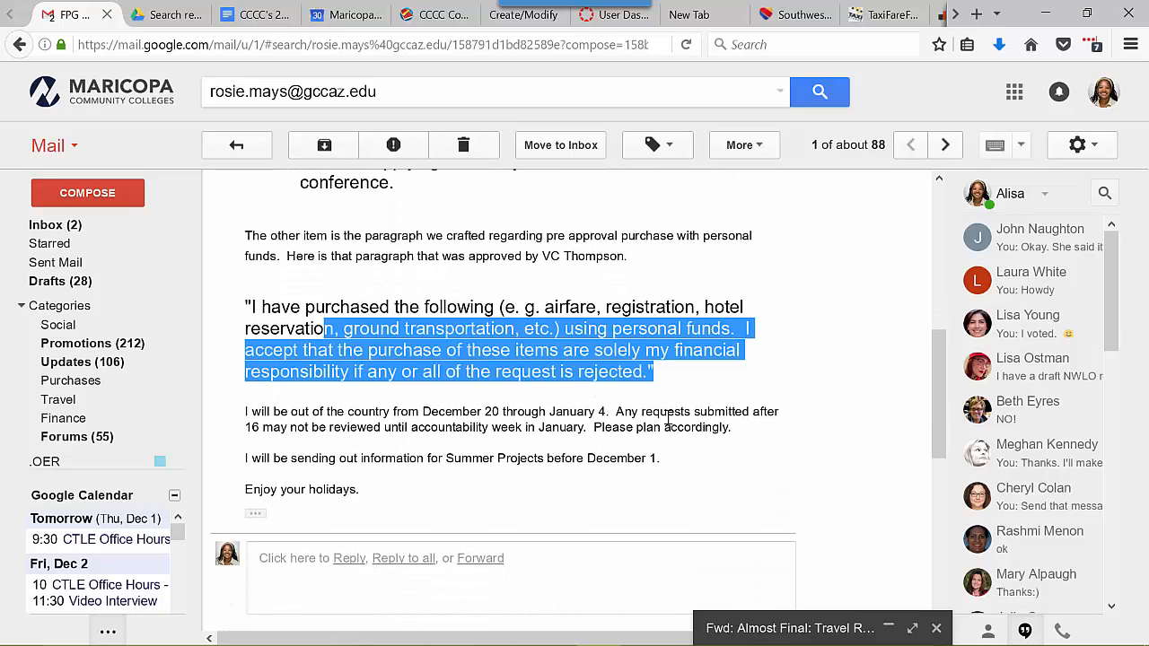
{"action": "left_click", "coordinate": [497, 20]}
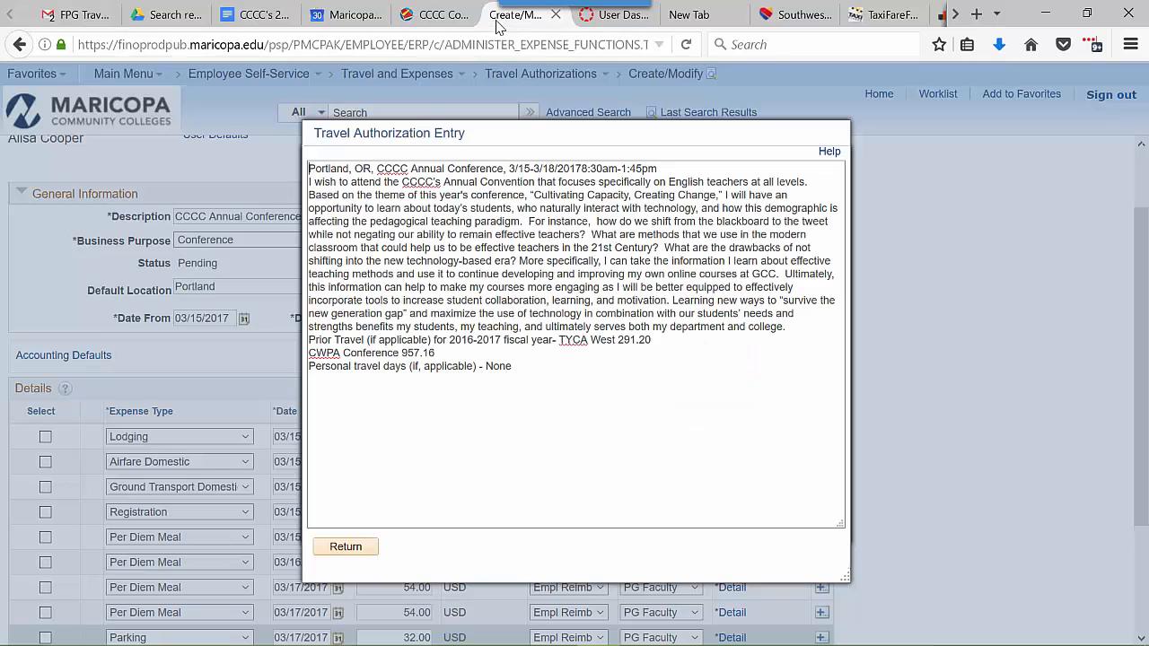
{"action": "left_click", "coordinate": [533, 365]}
{"action": "key", "text": "Return"}
{"action": "type", "text": "\"I have purchased the following (e. g. airfare, registration, hotel reservation, ground transportation, etc.) using personal funds.  I accept that the purchase of these items are solely my financial responsibility if any or all of the request is rejected.\""}
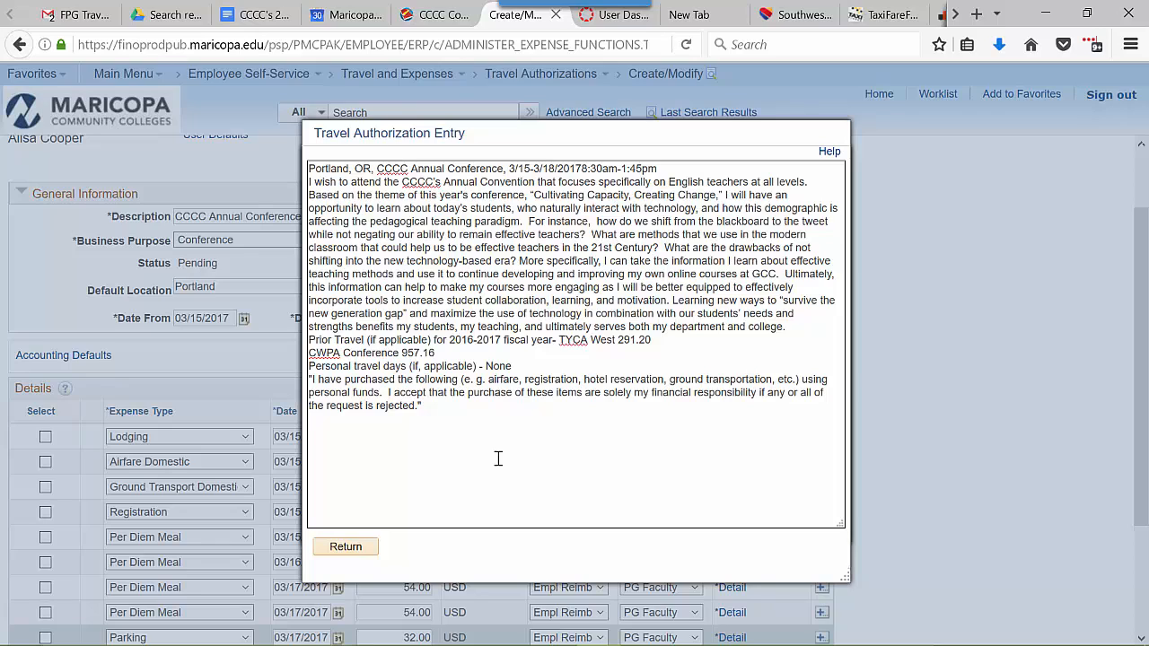
{"action": "left_click", "coordinate": [345, 546]}
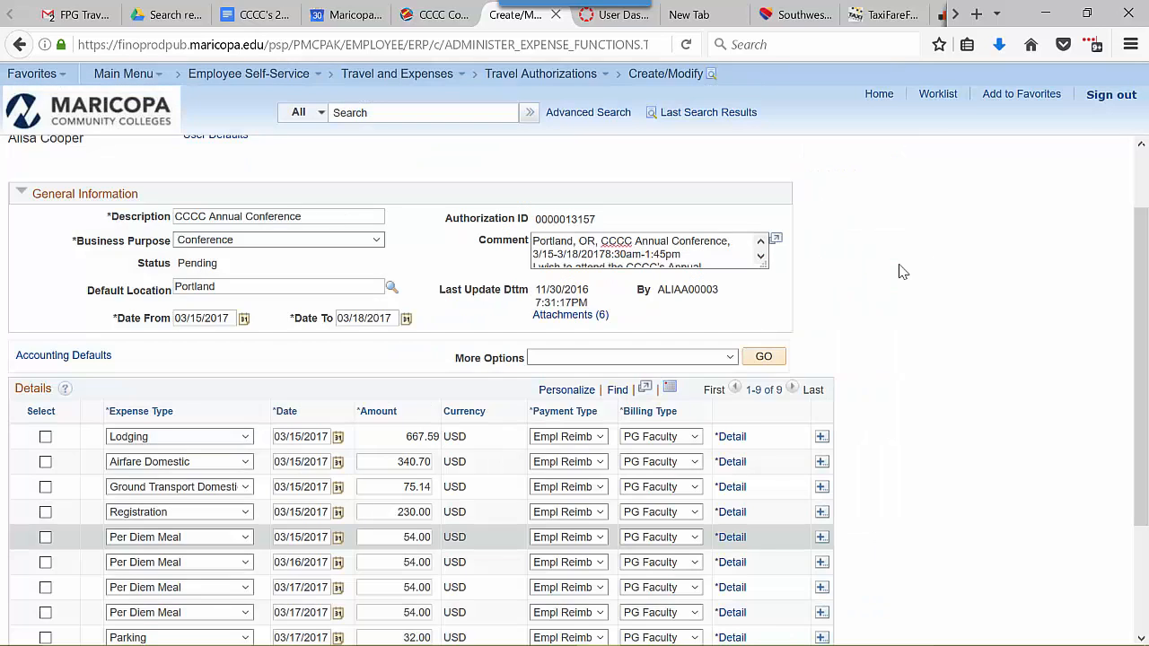
- Run Check For Errors on the expenses and select the Authorized Amount total
{"action": "scroll", "coordinate": [902, 272], "scroll_direction": "down", "scroll_amount": 3}
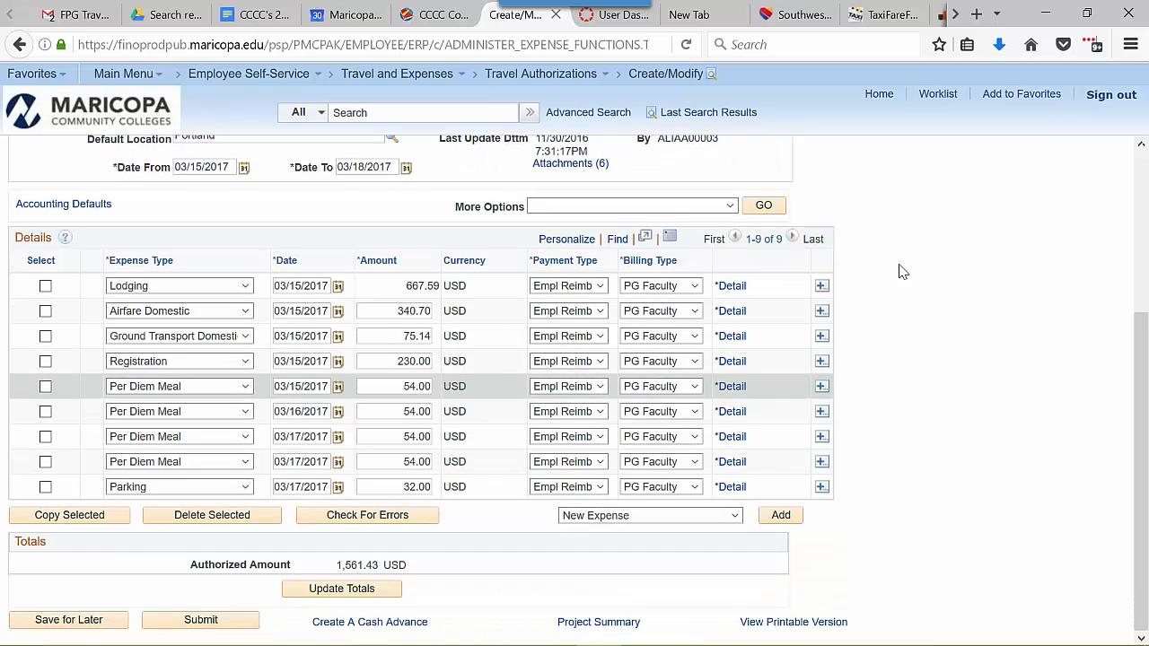
{"action": "left_click", "coordinate": [371, 519]}
{"action": "left_click_drag", "start_coordinate": [334, 567], "coordinate": [408, 564]}
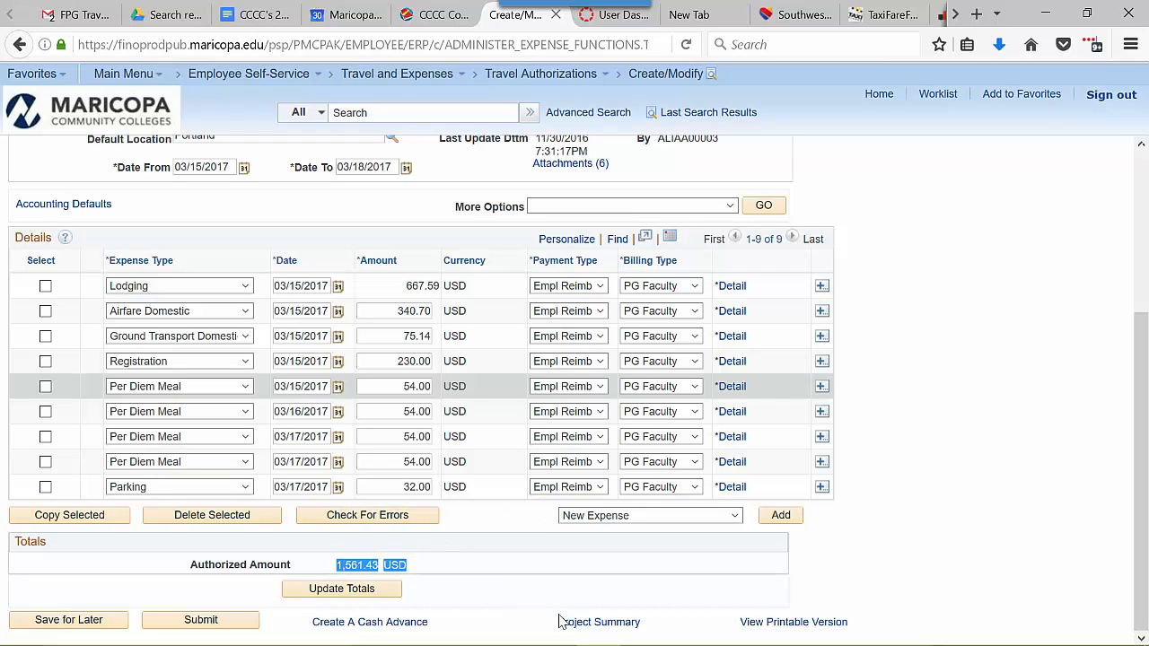